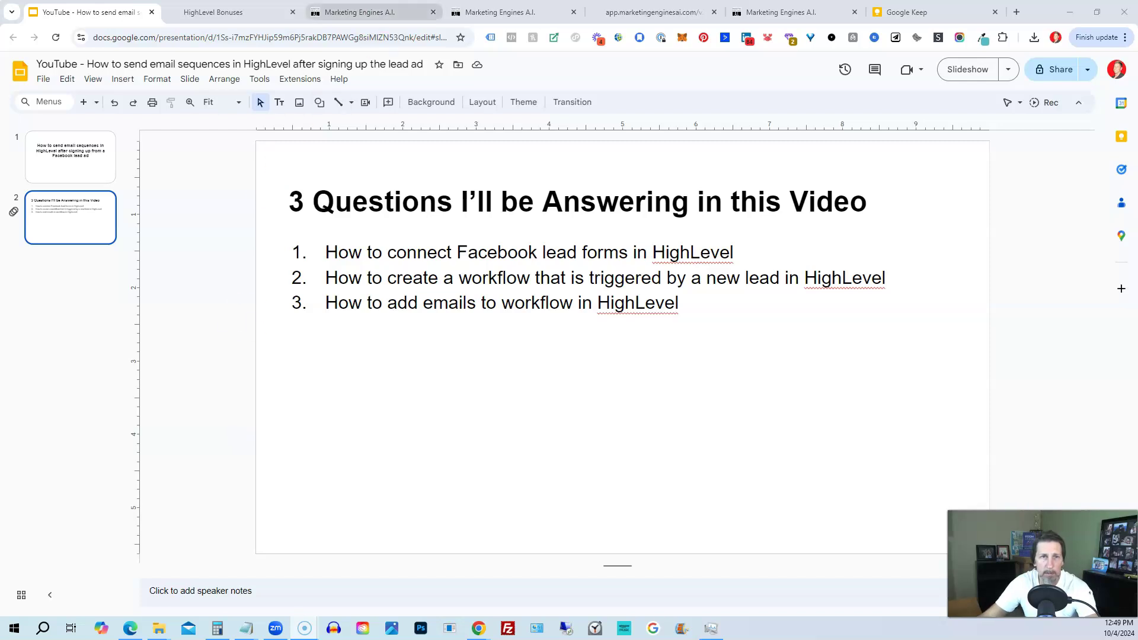
Switch to the Marketing Engines A.I. account and reach its Integrations settings with the connected Facebook page.
click(382, 12)
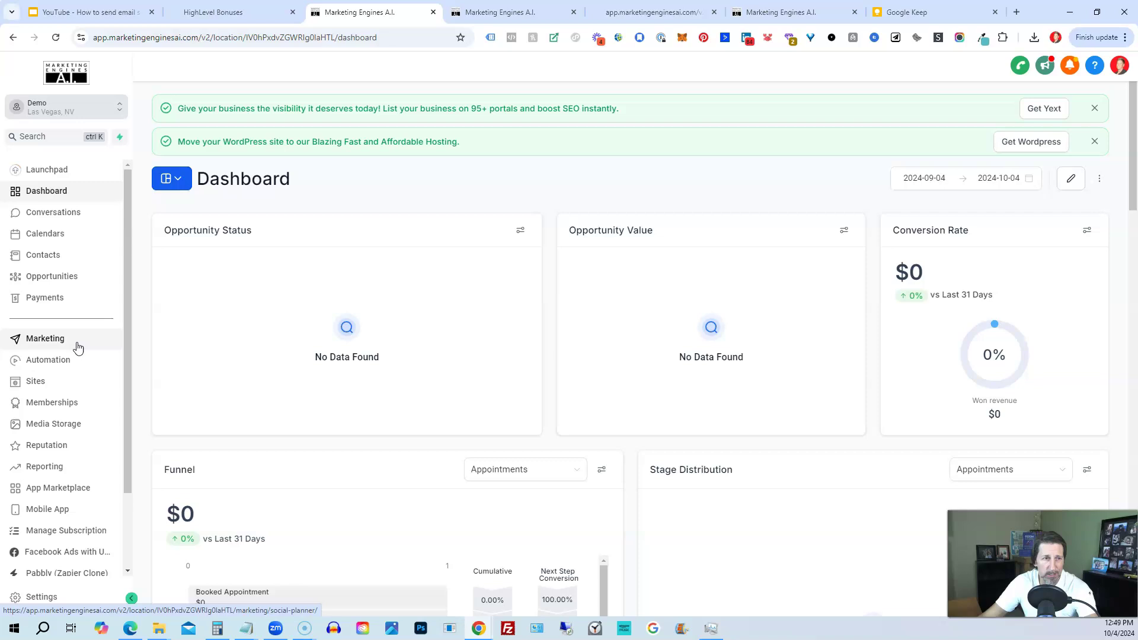
click(83, 382)
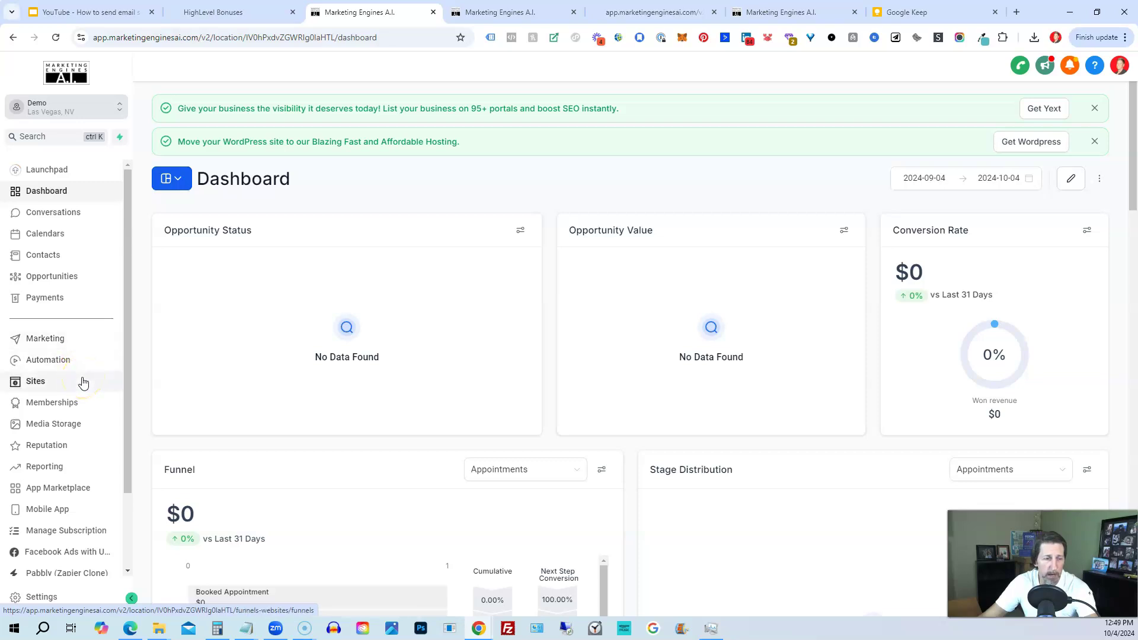
scroll(75, 396, down, 1)
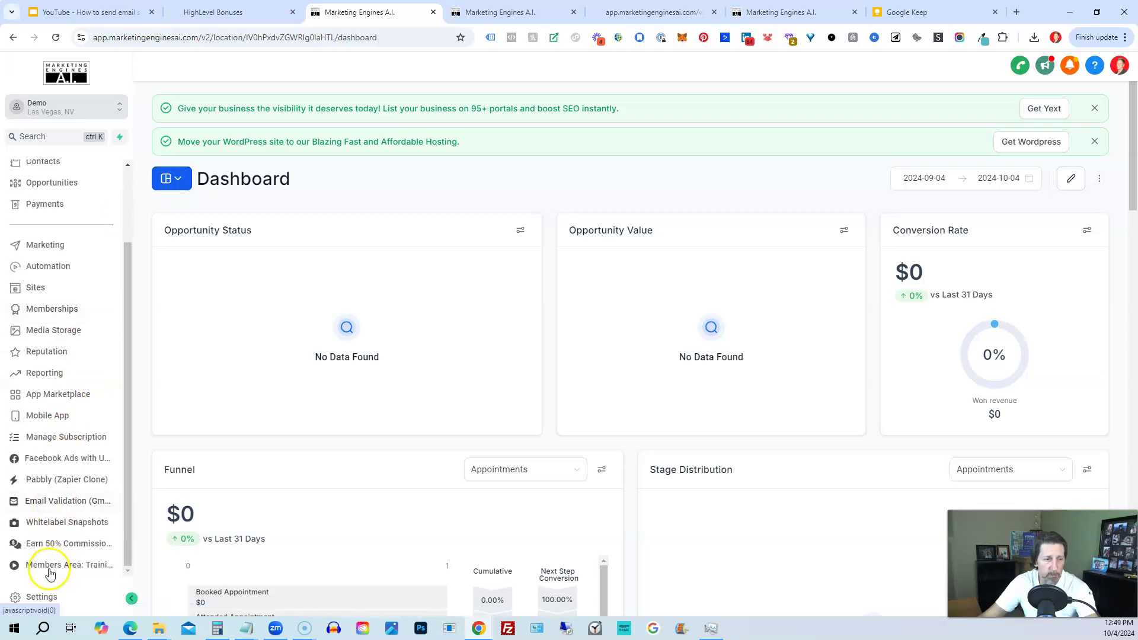
click(41, 597)
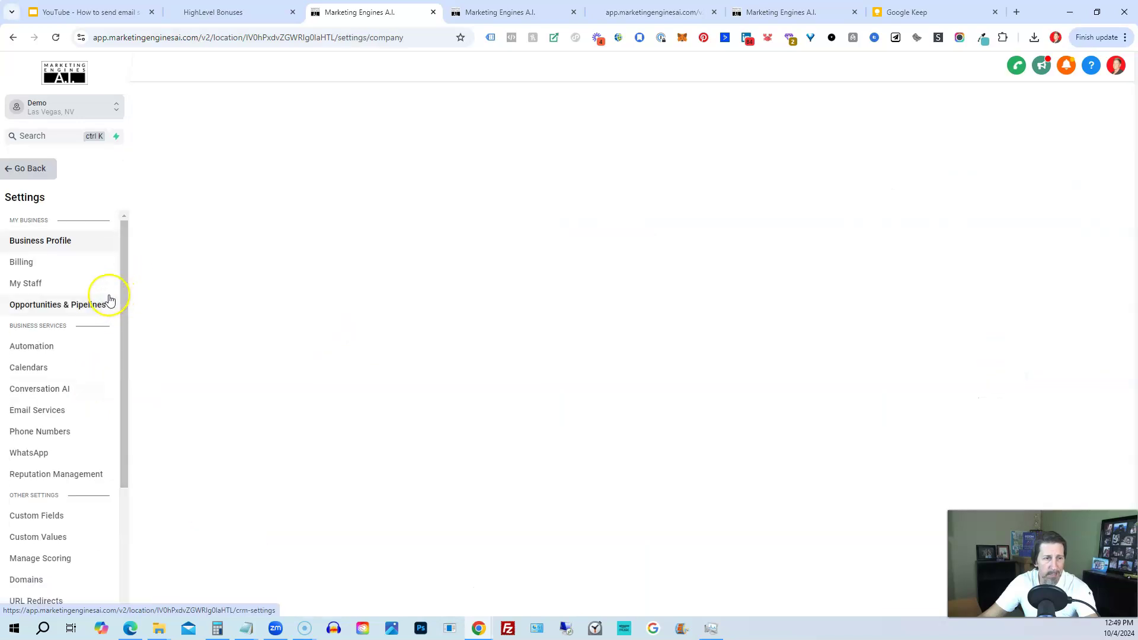
scroll(48, 396, down, 1)
scroll(49, 396, down, 1)
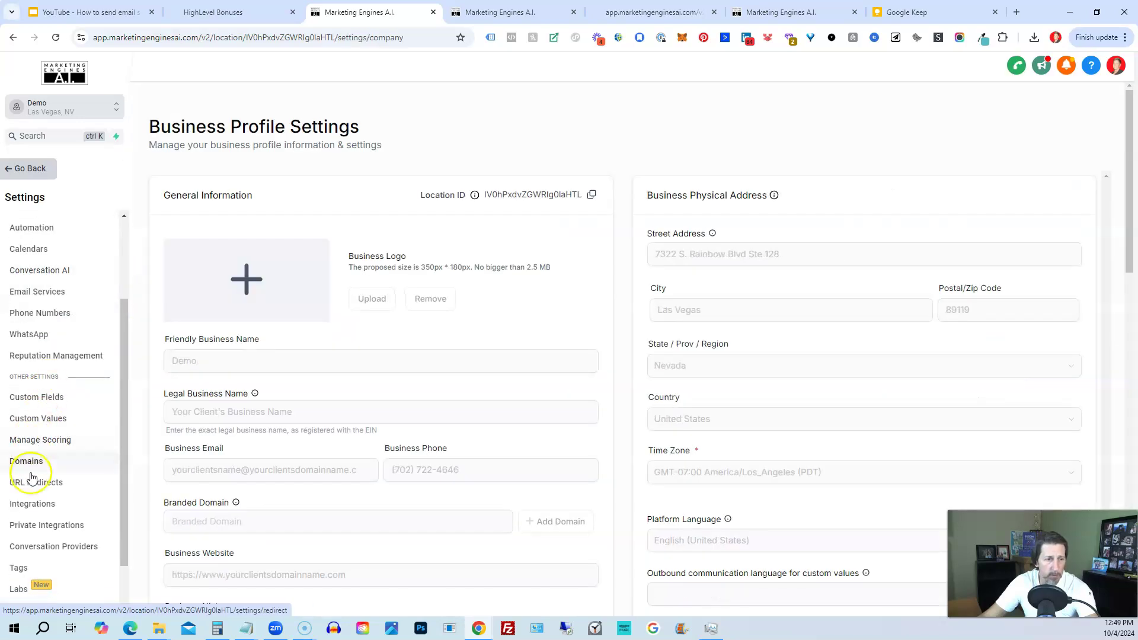
click(28, 507)
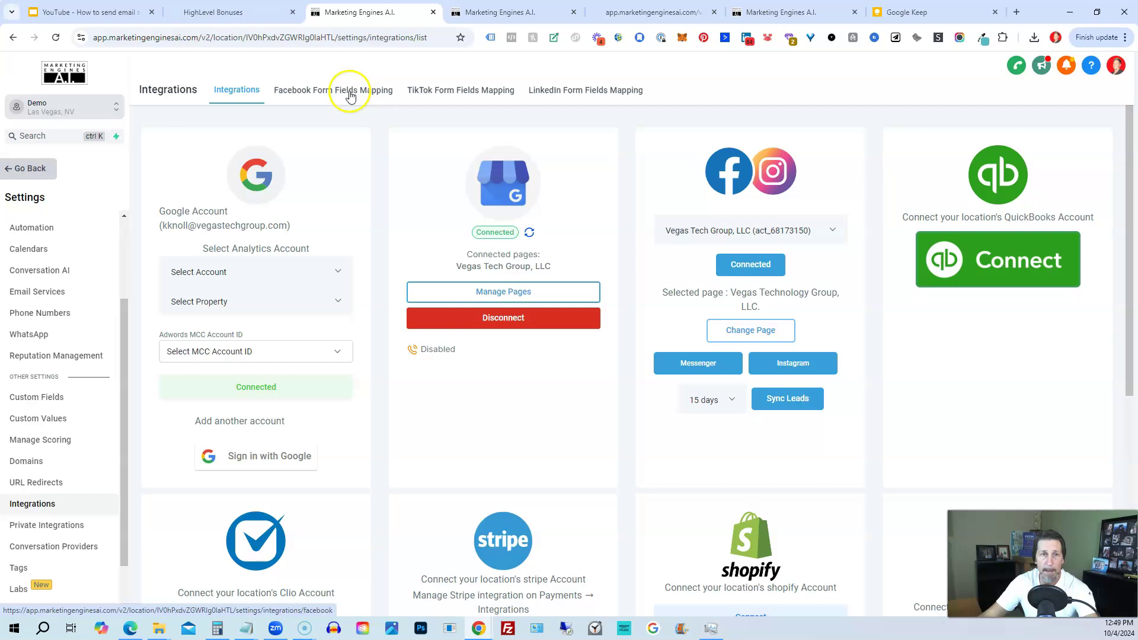
Review the Facebook lead form field mappings for the Birthday Celebration and trial offer forms without changes.
click(327, 100)
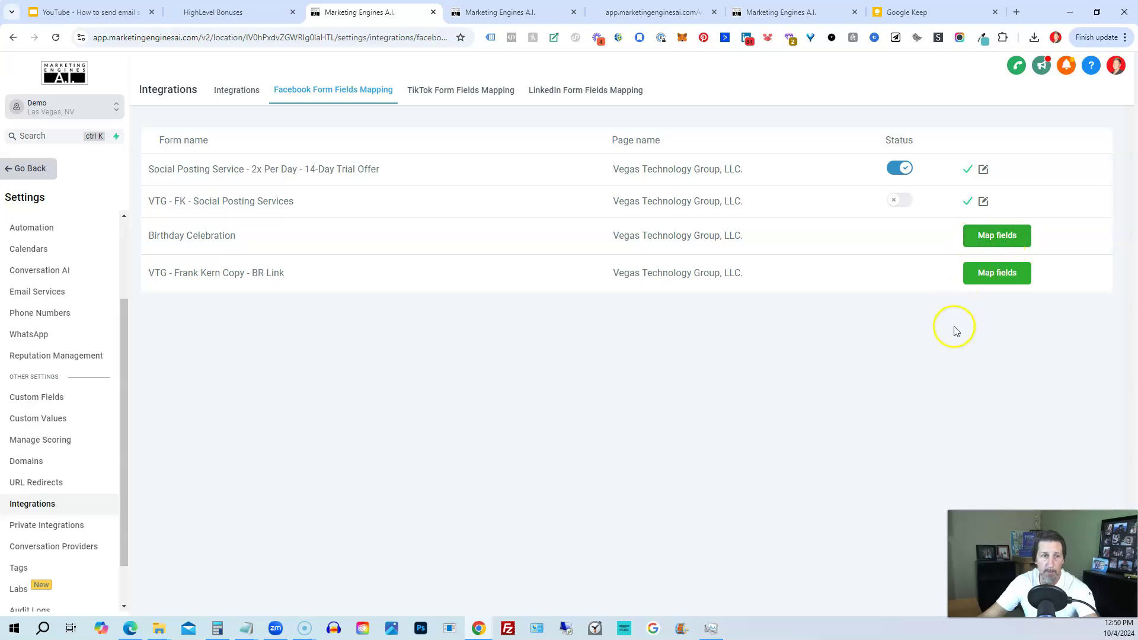
click(989, 237)
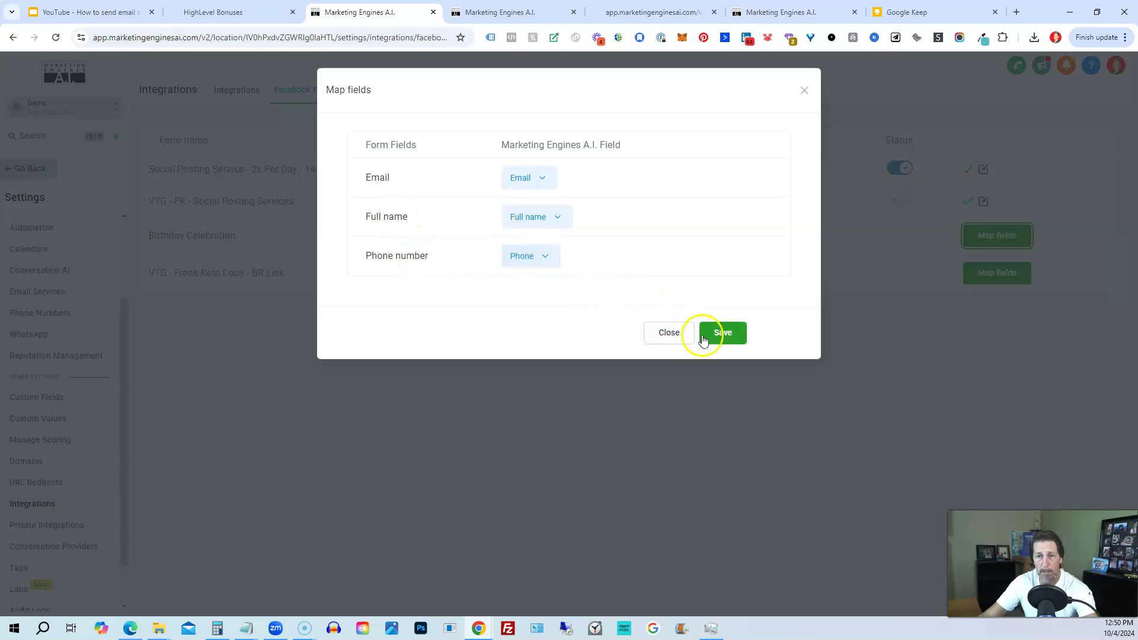
click(667, 333)
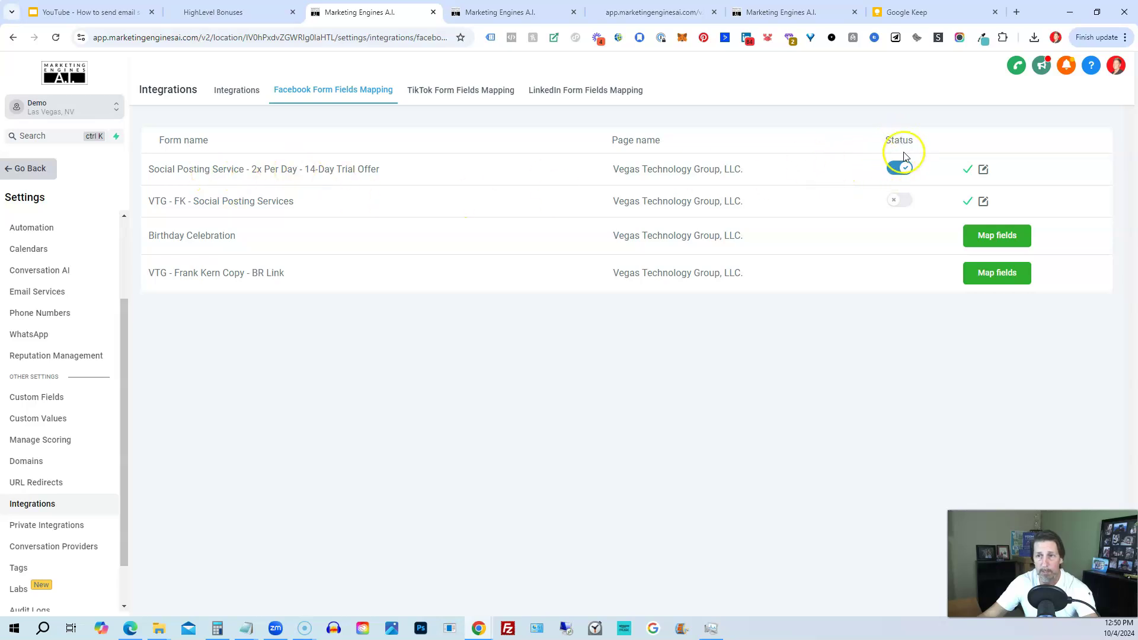
click(982, 170)
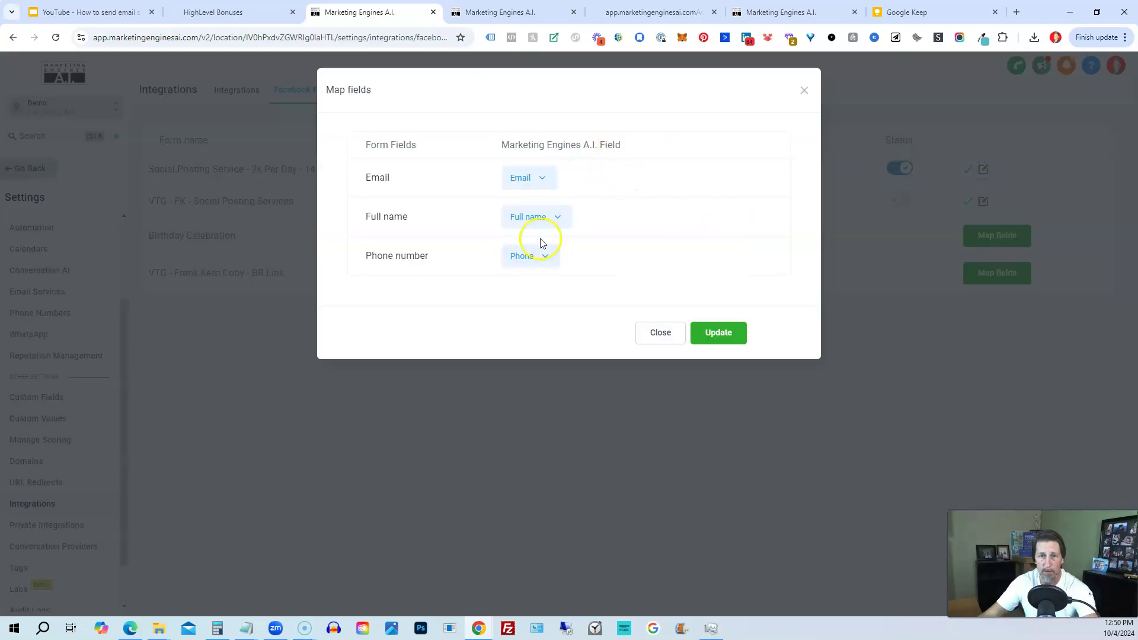
click(658, 334)
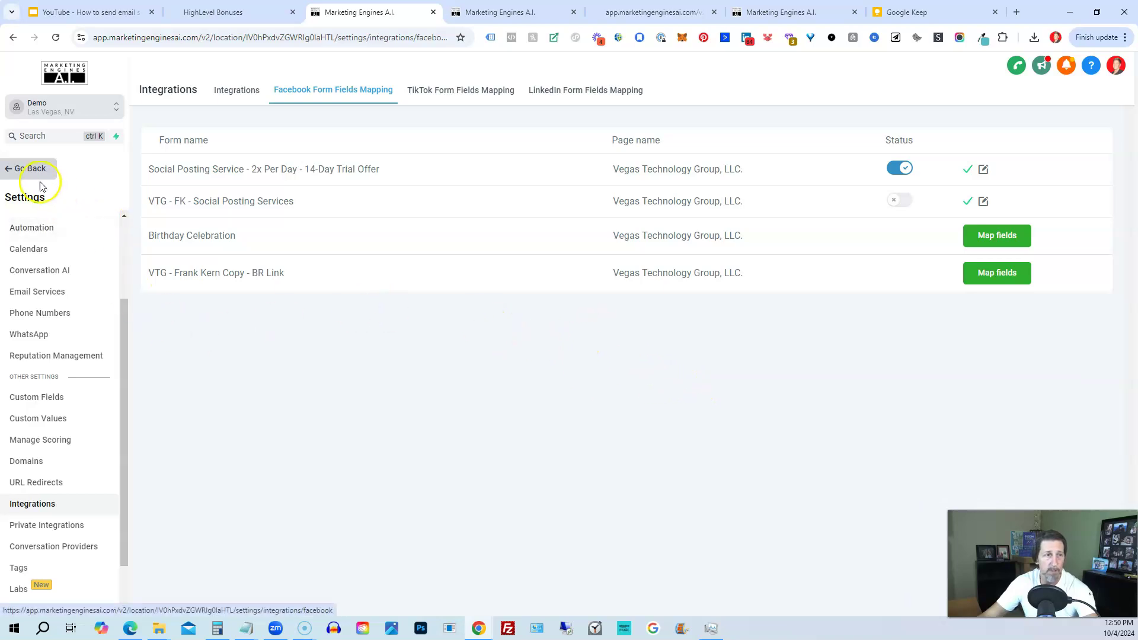
Return to the dashboard, go to Automation workflows and create a new workflow from scratch.
click(31, 168)
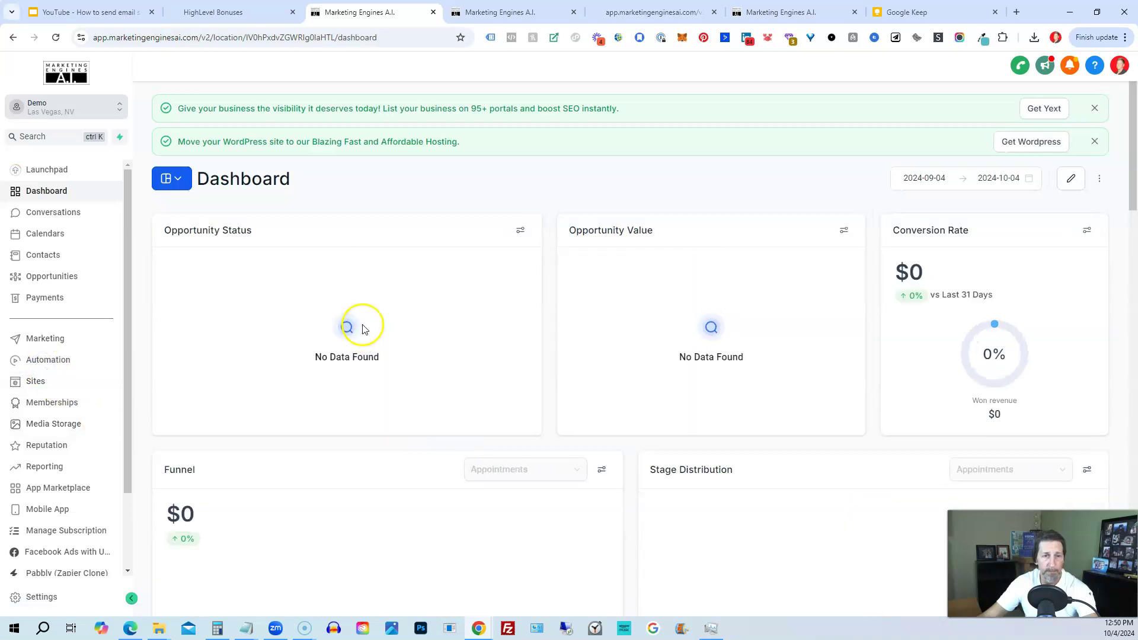
click(67, 359)
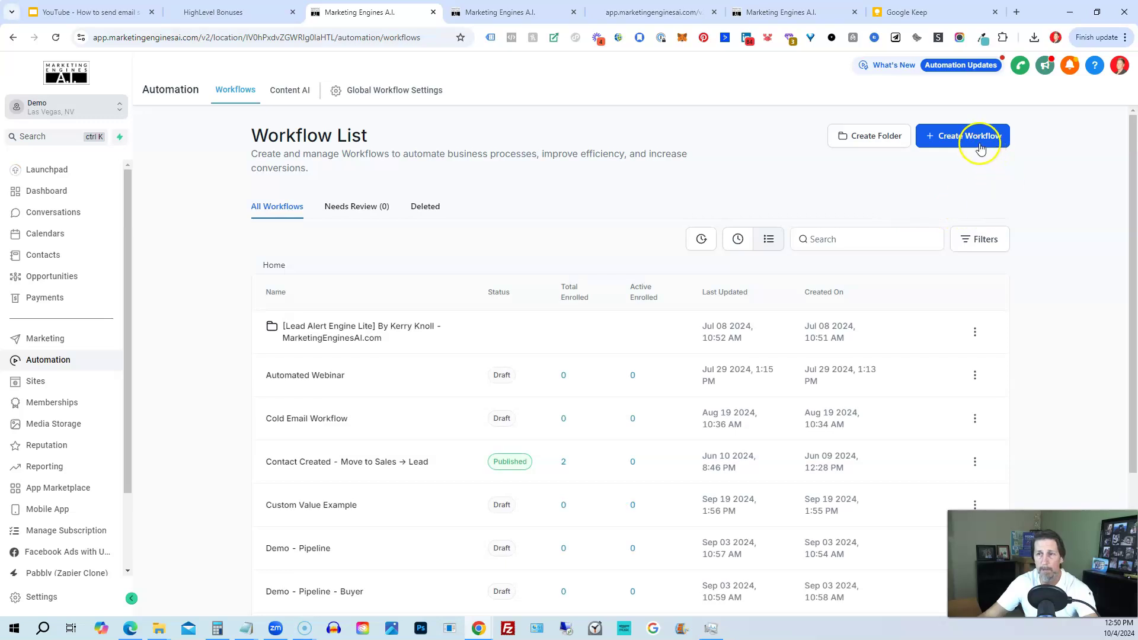
click(977, 144)
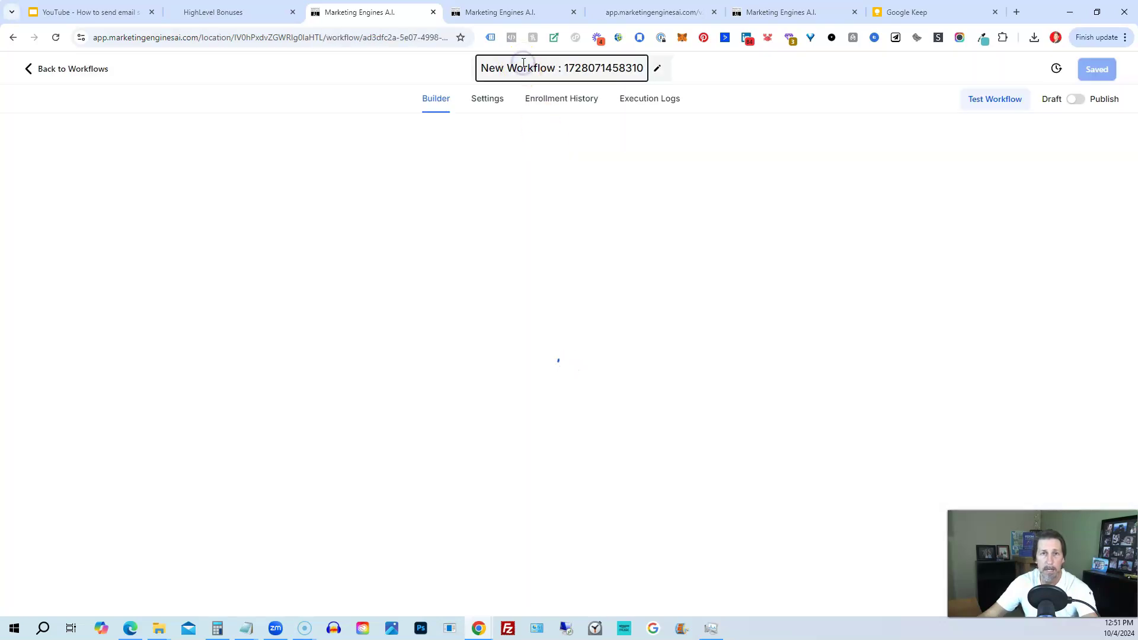
Name the workflow 'Facebook Lead Form Ad Campaign Example' and dismiss the multiple-opportunities notice.
click(524, 62)
text(Fac)
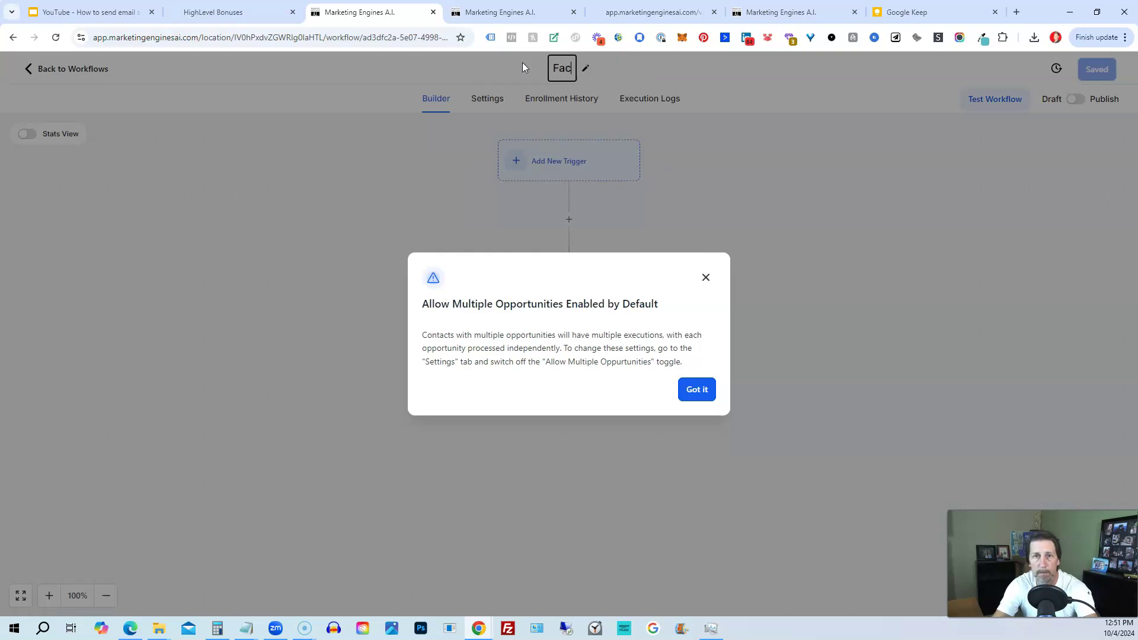
text(ebook Lead )
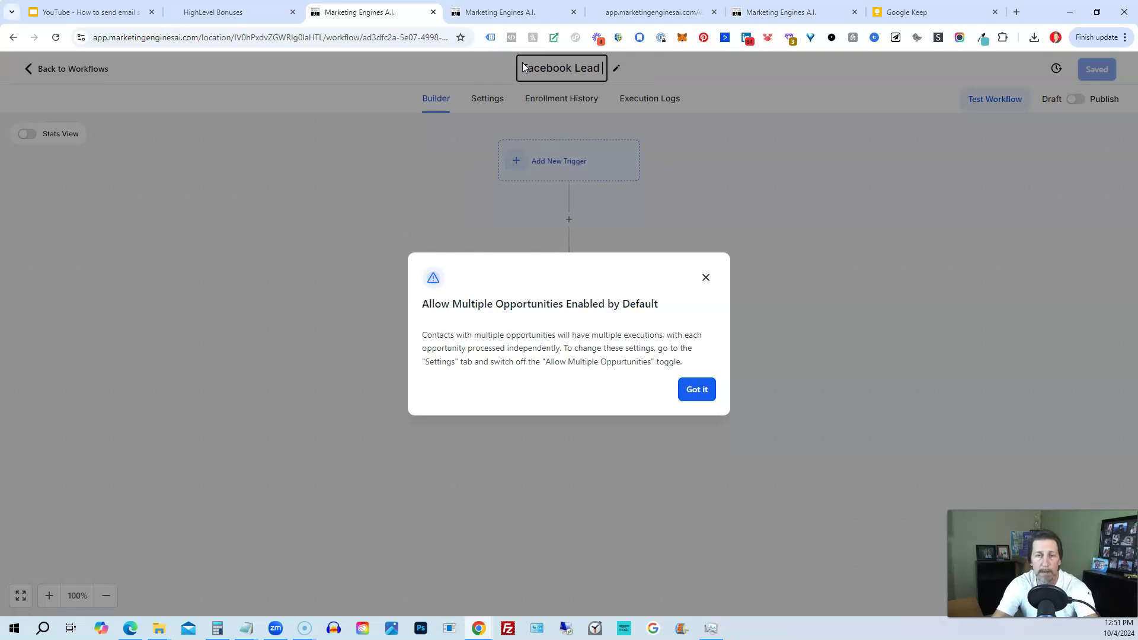
text(Form )
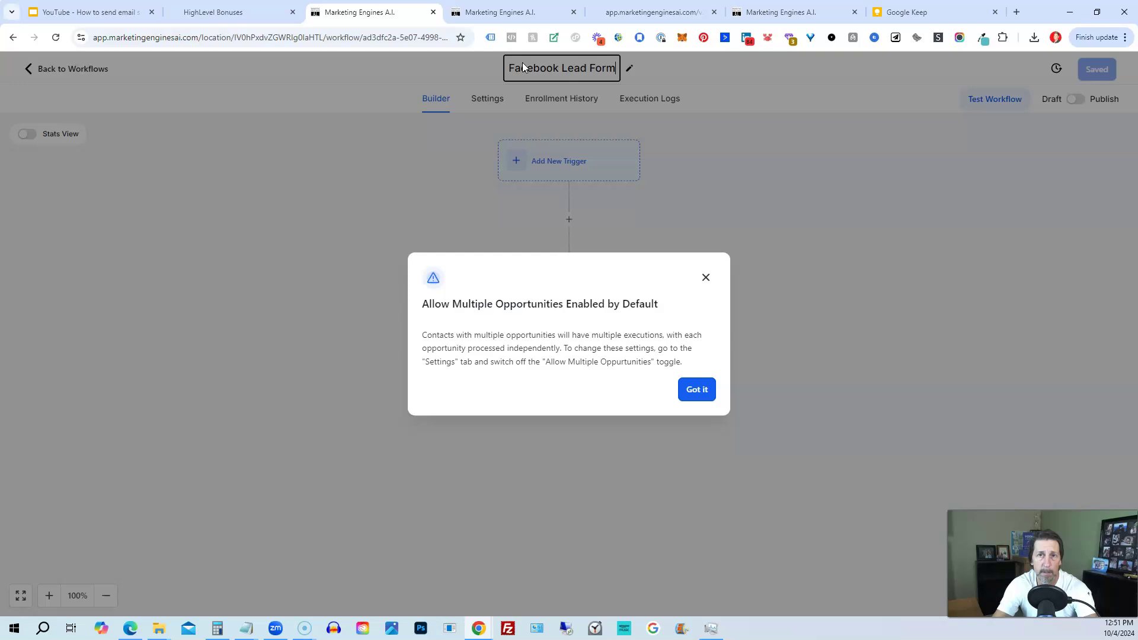
text(Ad Cam)
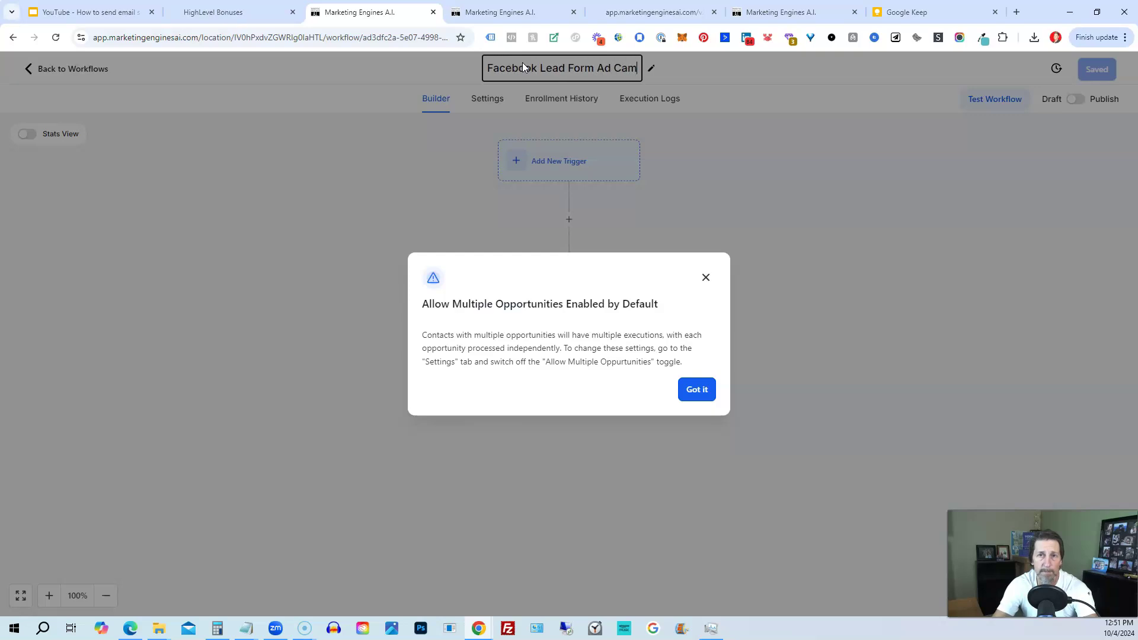
text(pai)
key(BackSpace)
key(BackSpace)
text(aign)
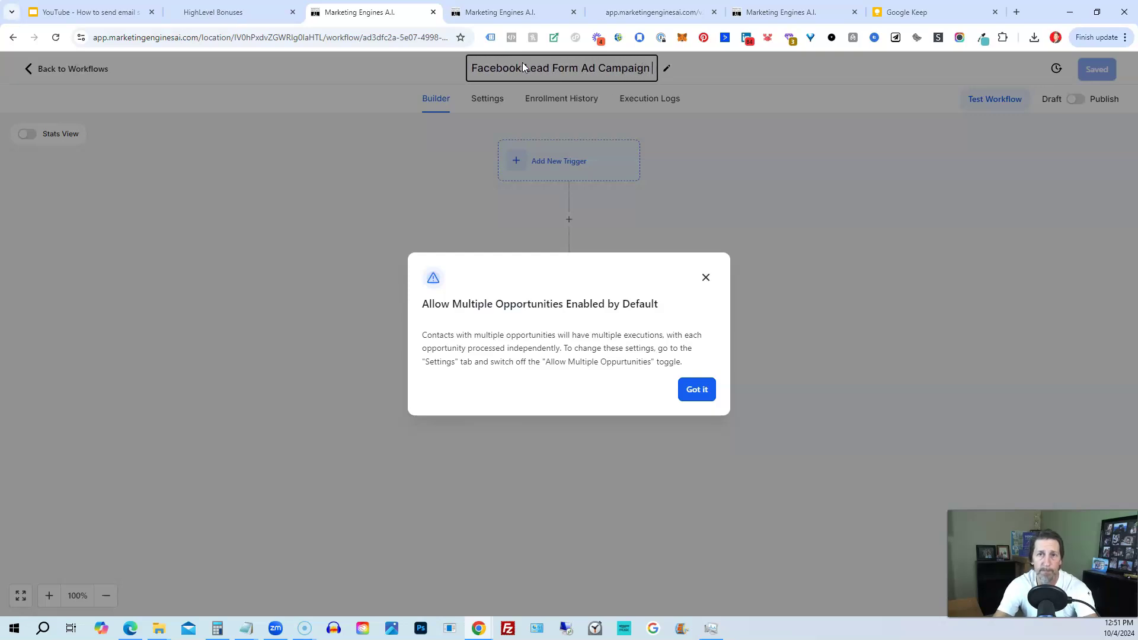
text( Example)
click(634, 364)
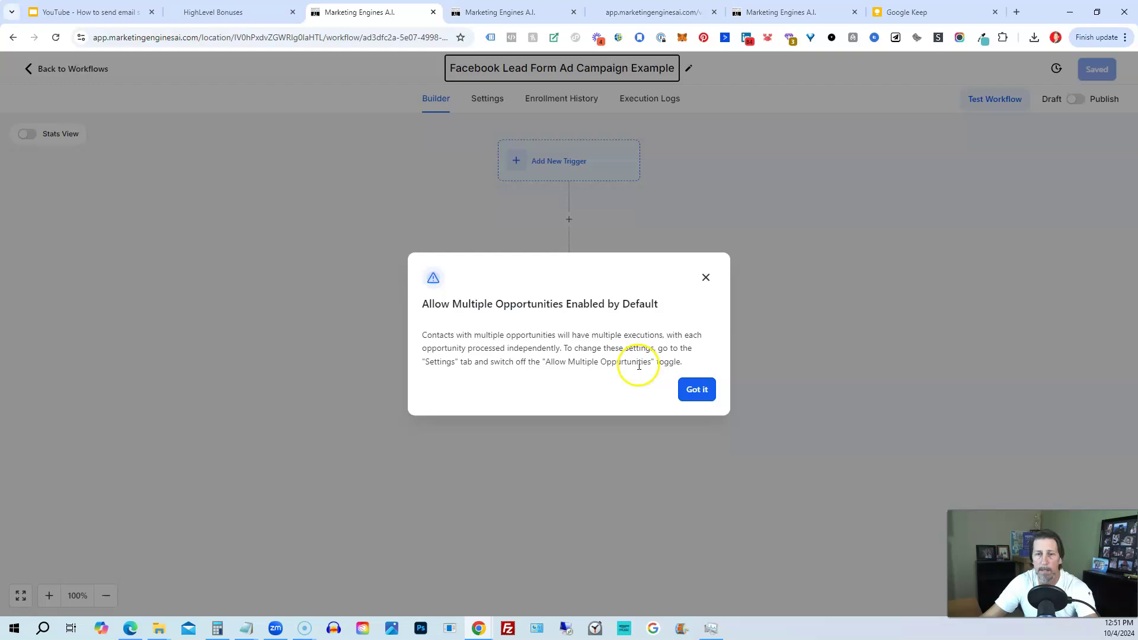
click(685, 394)
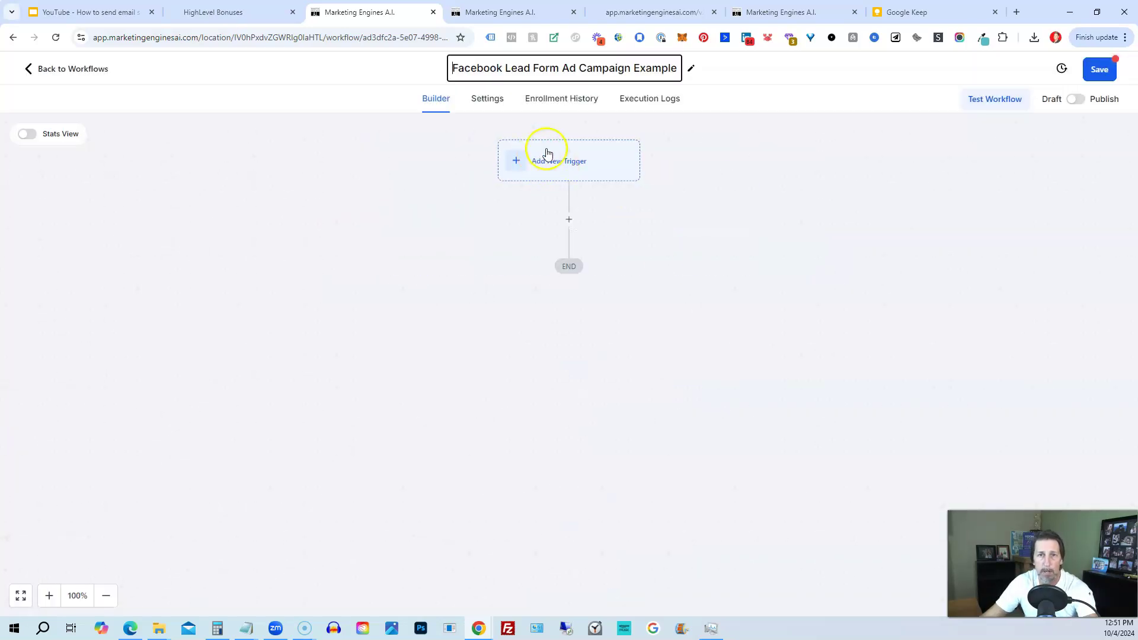
Add a workflow trigger of type Facebook lead form submitted.
click(547, 154)
click(547, 171)
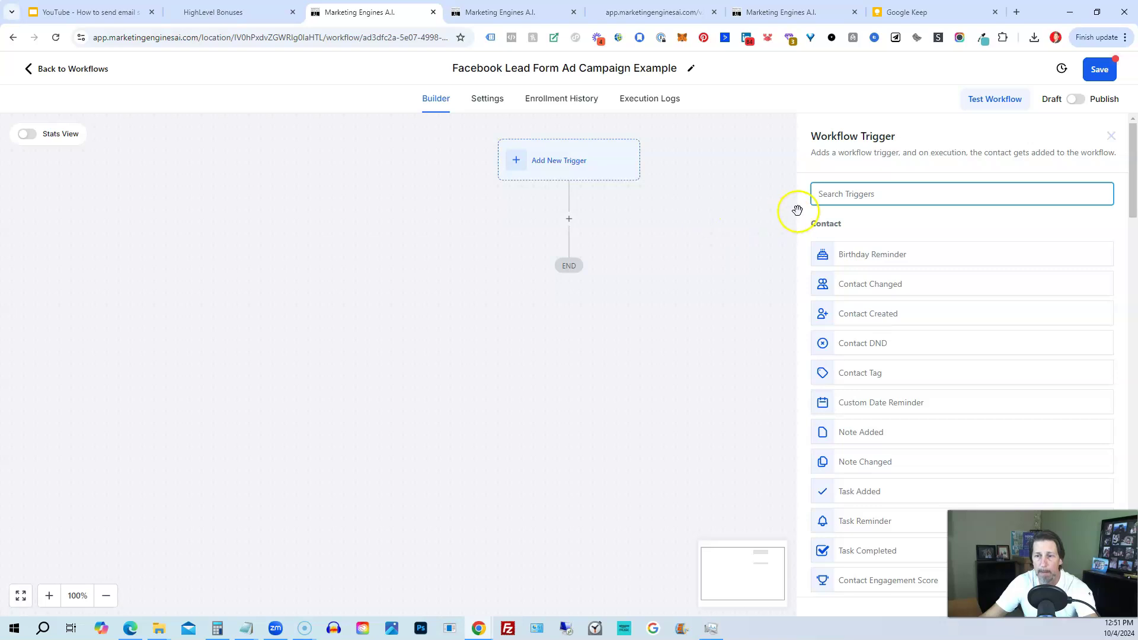
click(871, 200)
text(face)
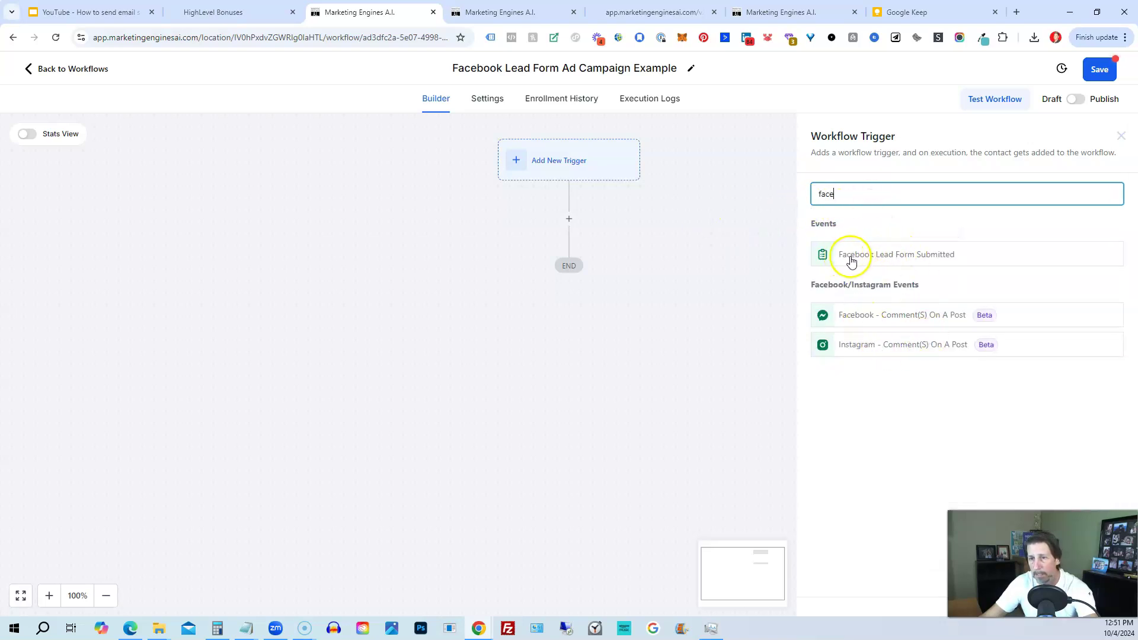
click(897, 259)
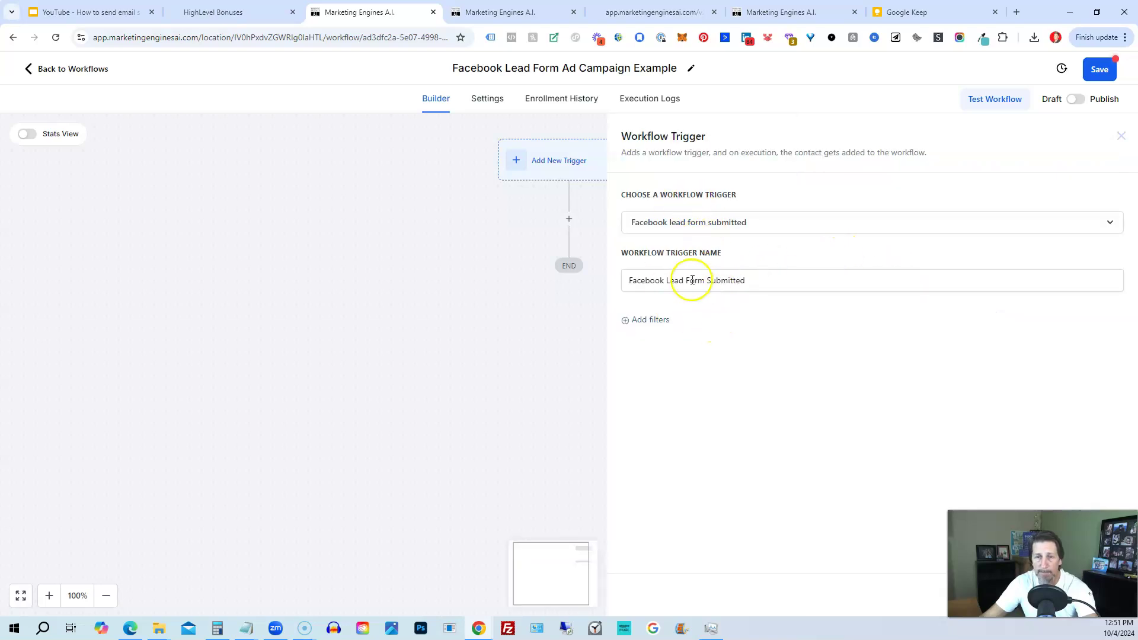
Filter the trigger to the Social Posting Service - 2x Per Day - 14-Day Trial Offer form.
click(665, 324)
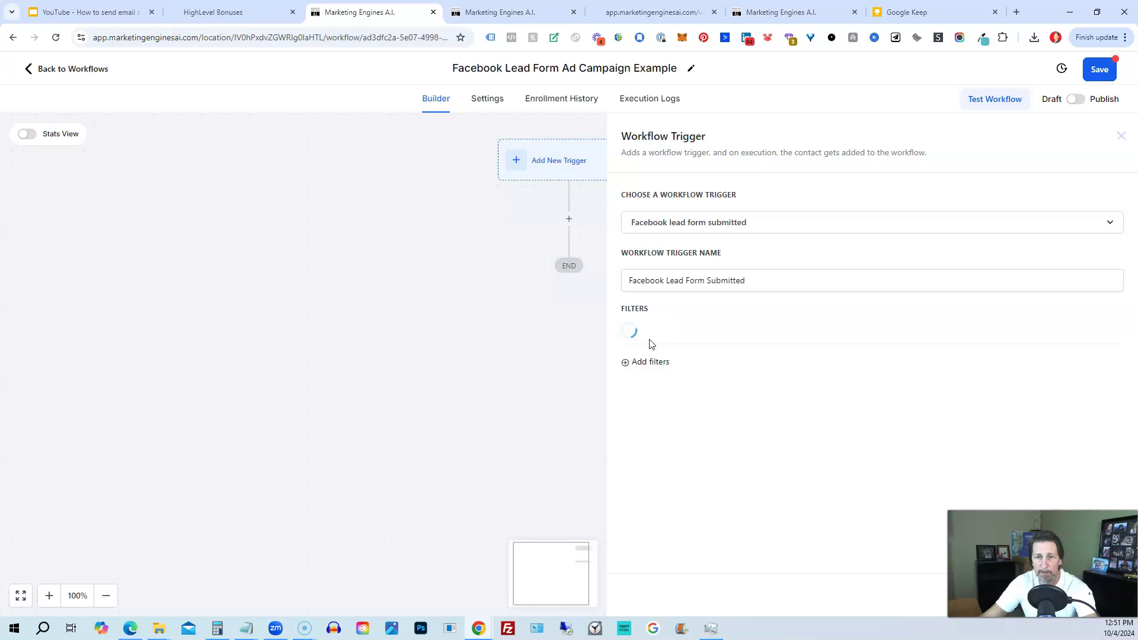
click(650, 338)
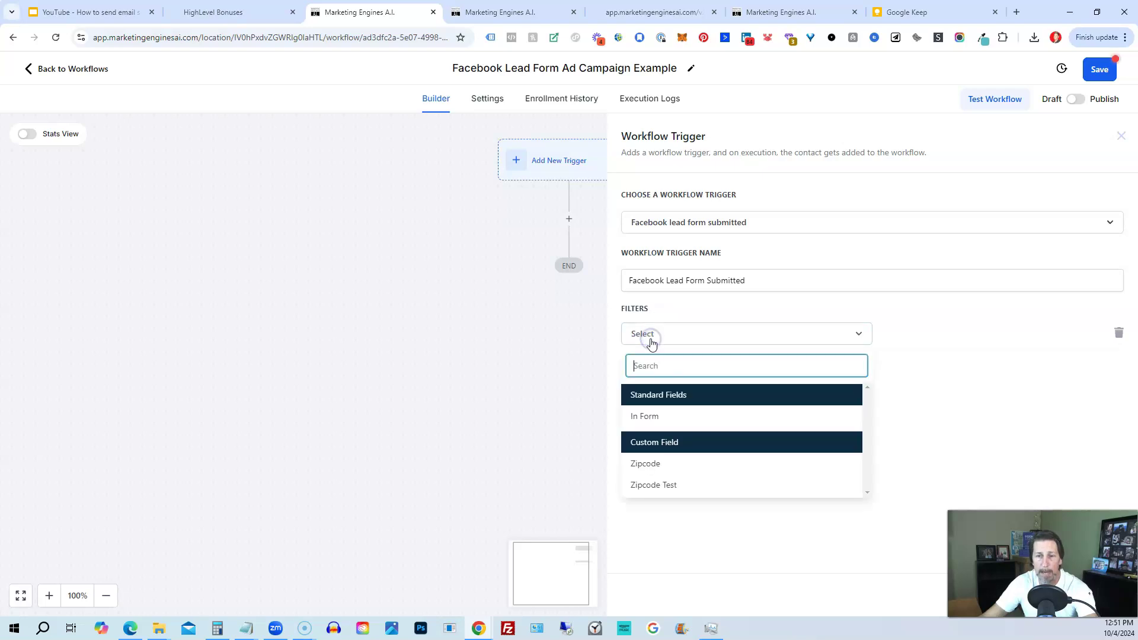
click(650, 417)
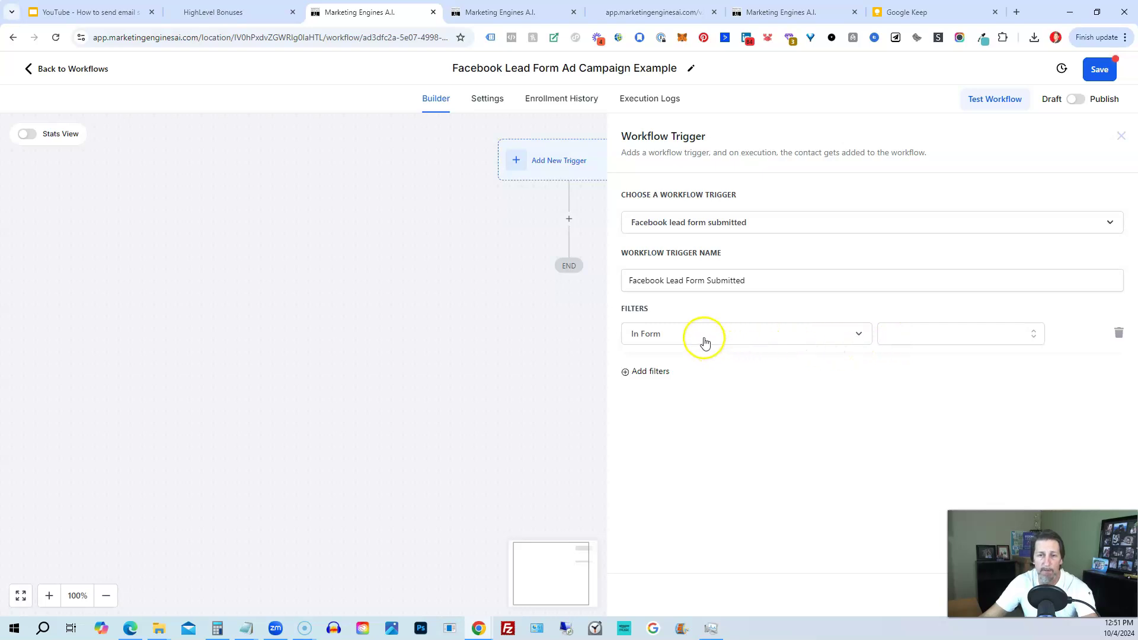
click(923, 329)
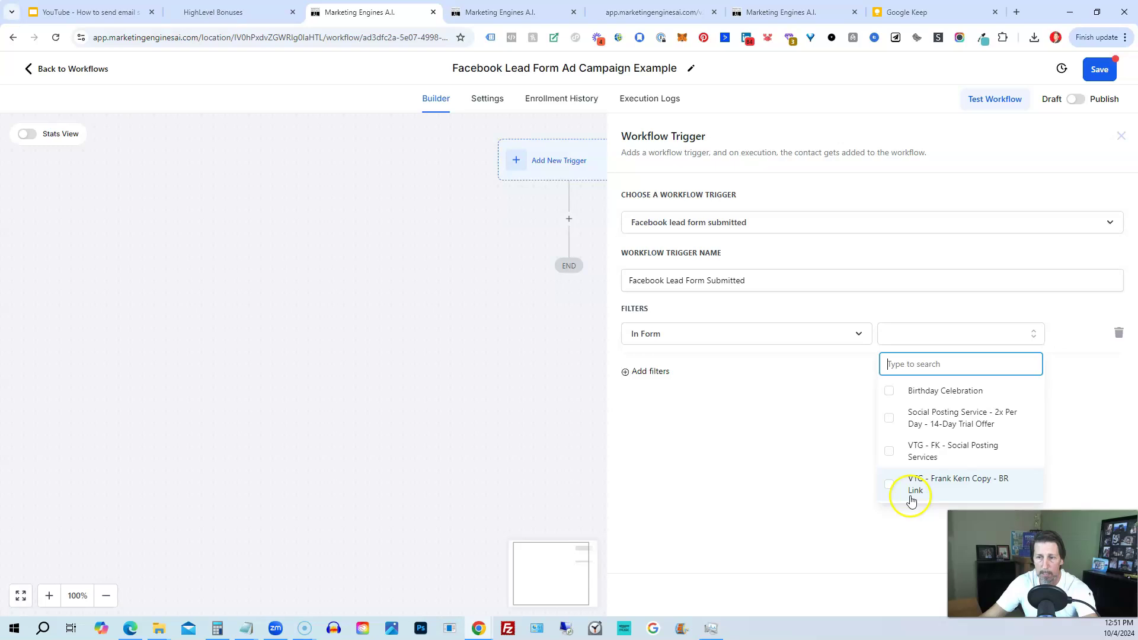
click(888, 423)
click(826, 393)
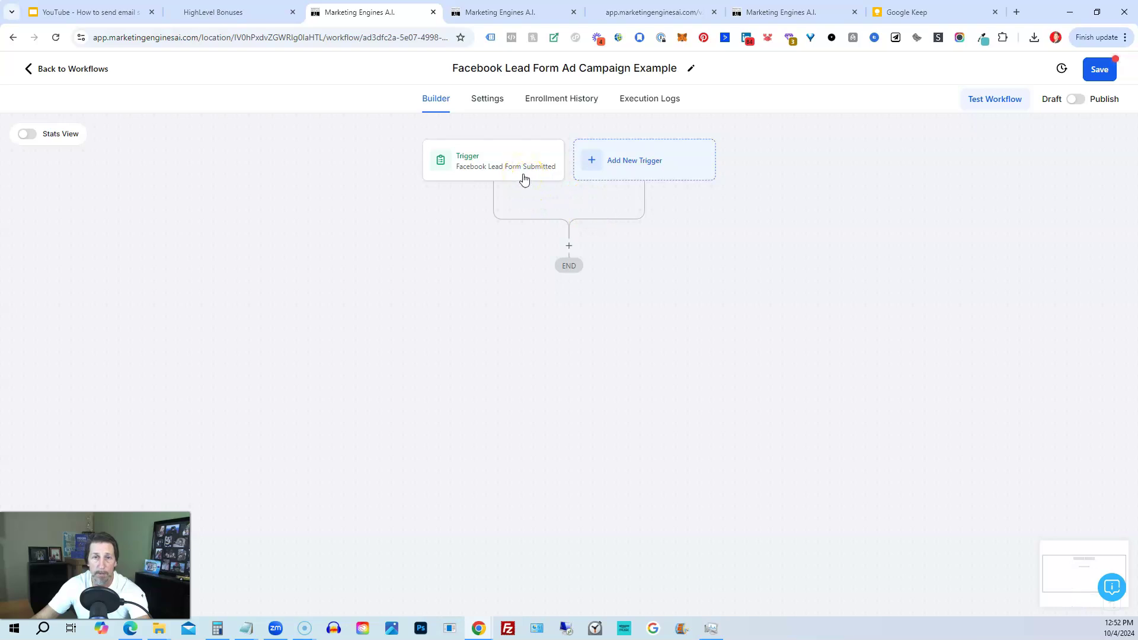
Add a new action step after the trigger, narrowing the action list to email actions.
click(507, 179)
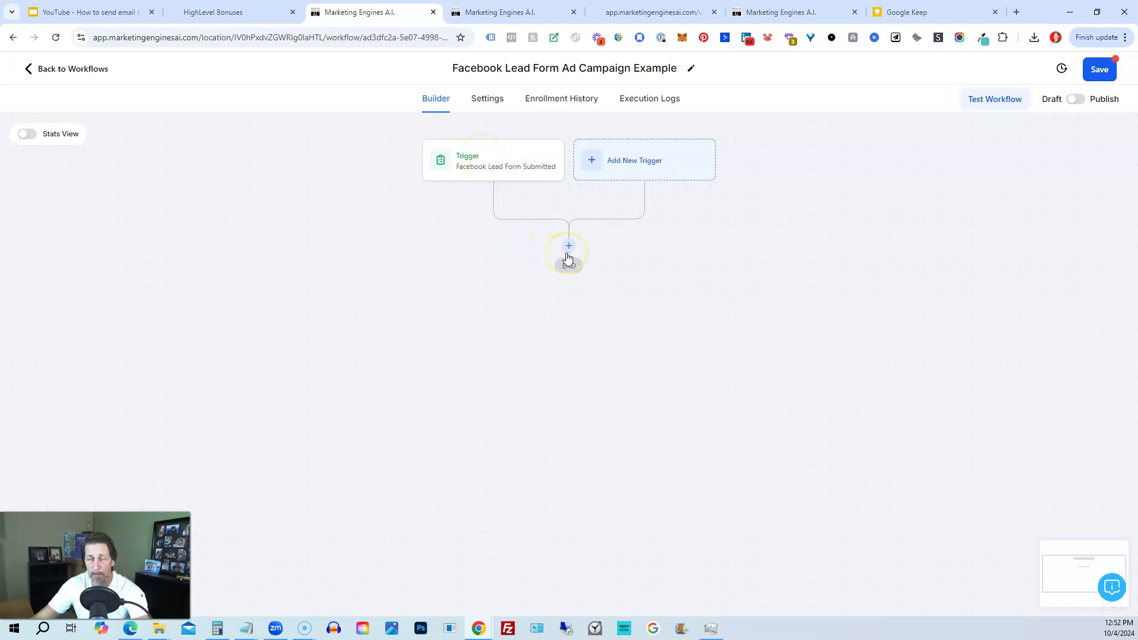
click(570, 248)
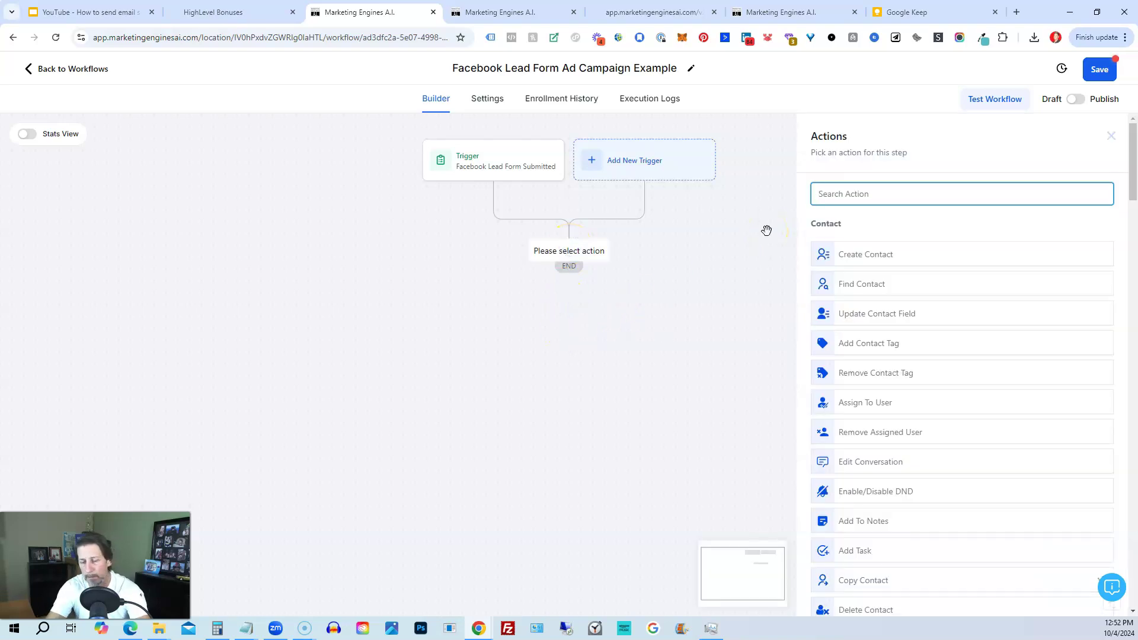
text(email)
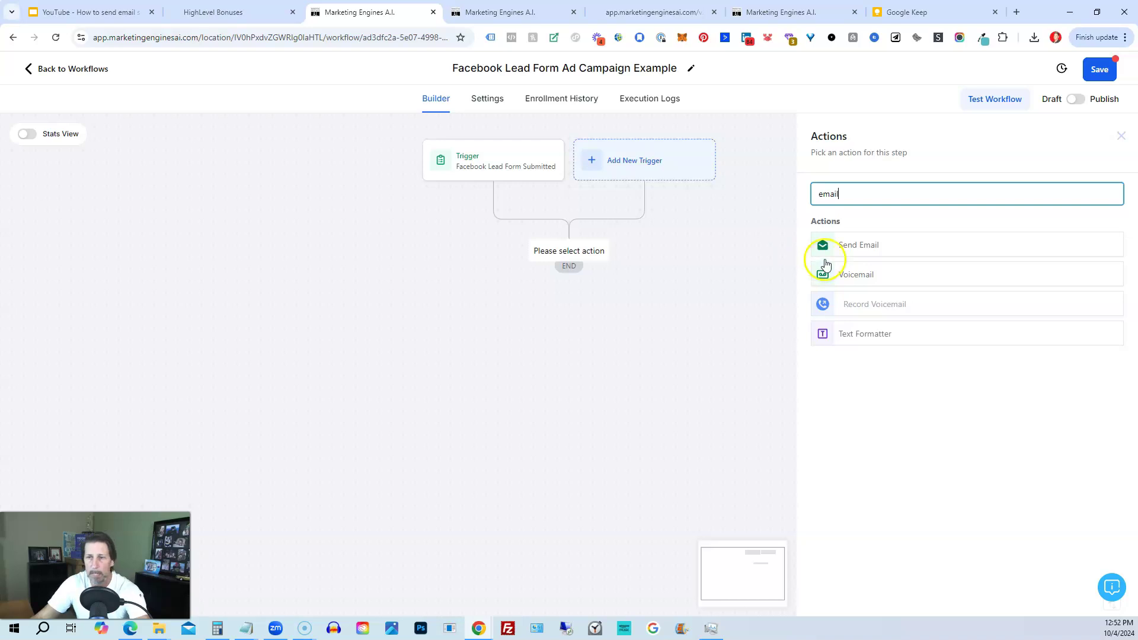
Choose a Send Email action with sender Your Name, the sample sender address and subject Test.
click(856, 255)
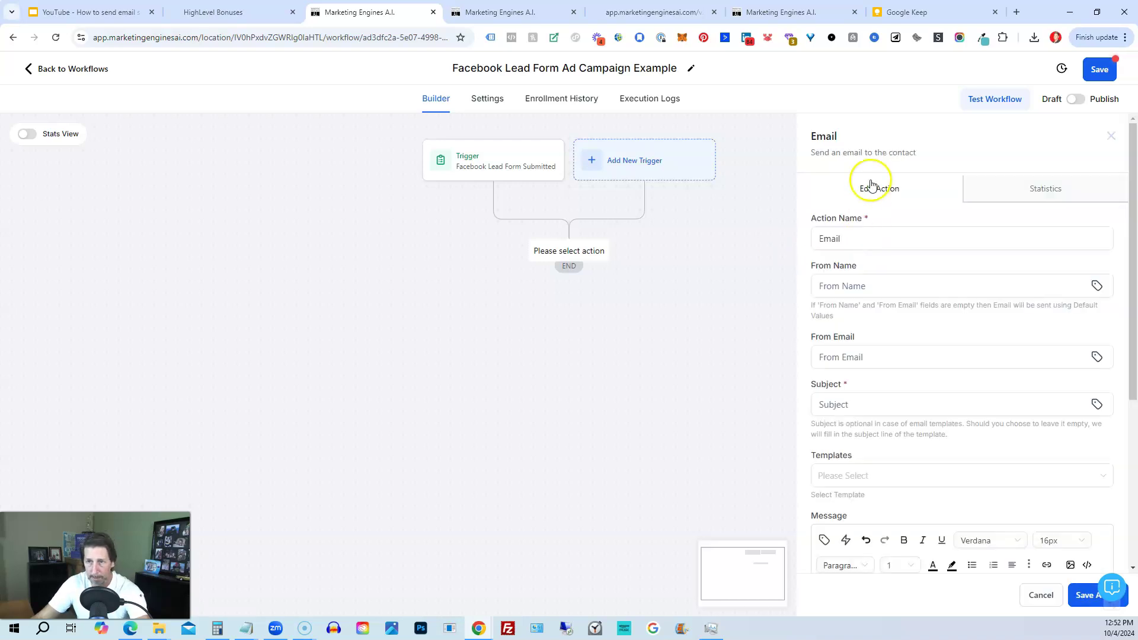
scroll(928, 555, down, 3)
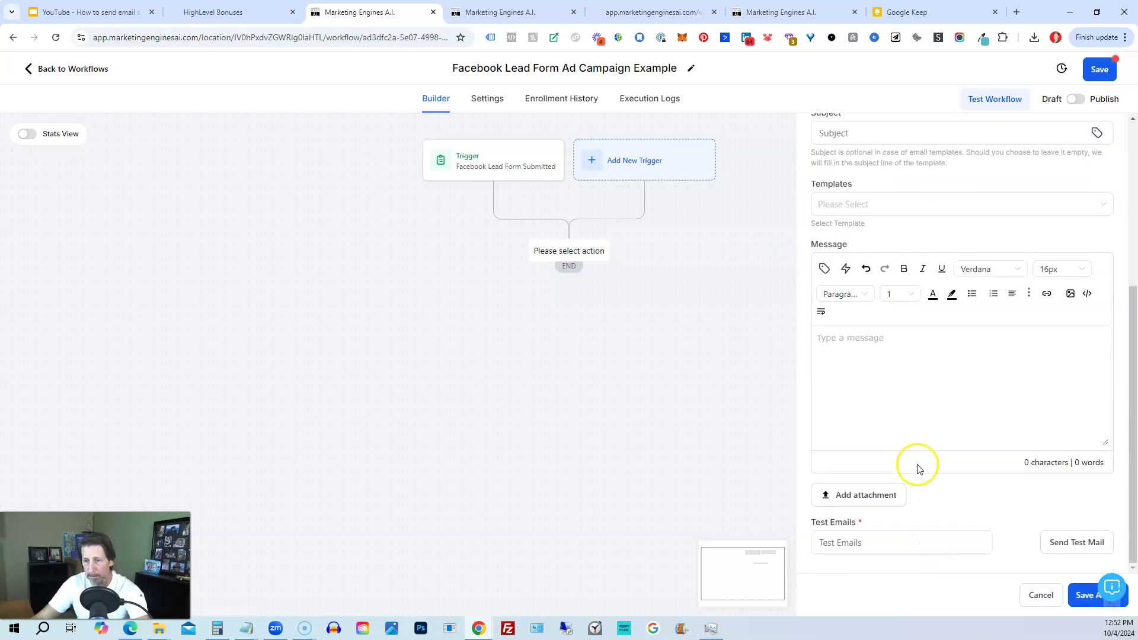
scroll(959, 535, up, 3)
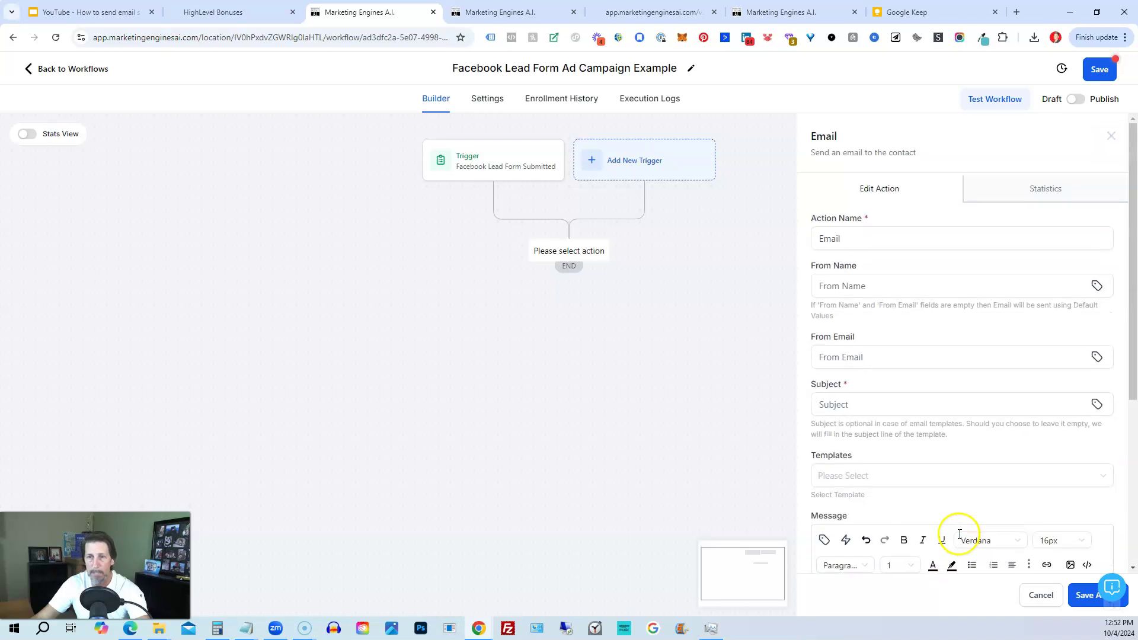
click(873, 286)
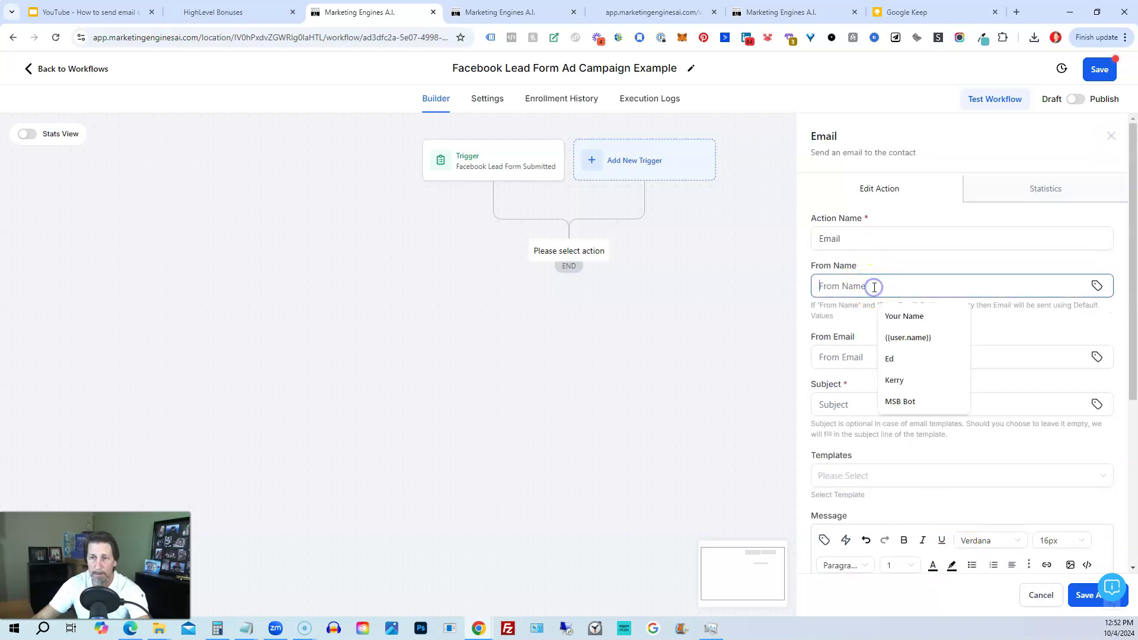
click(884, 313)
click(854, 356)
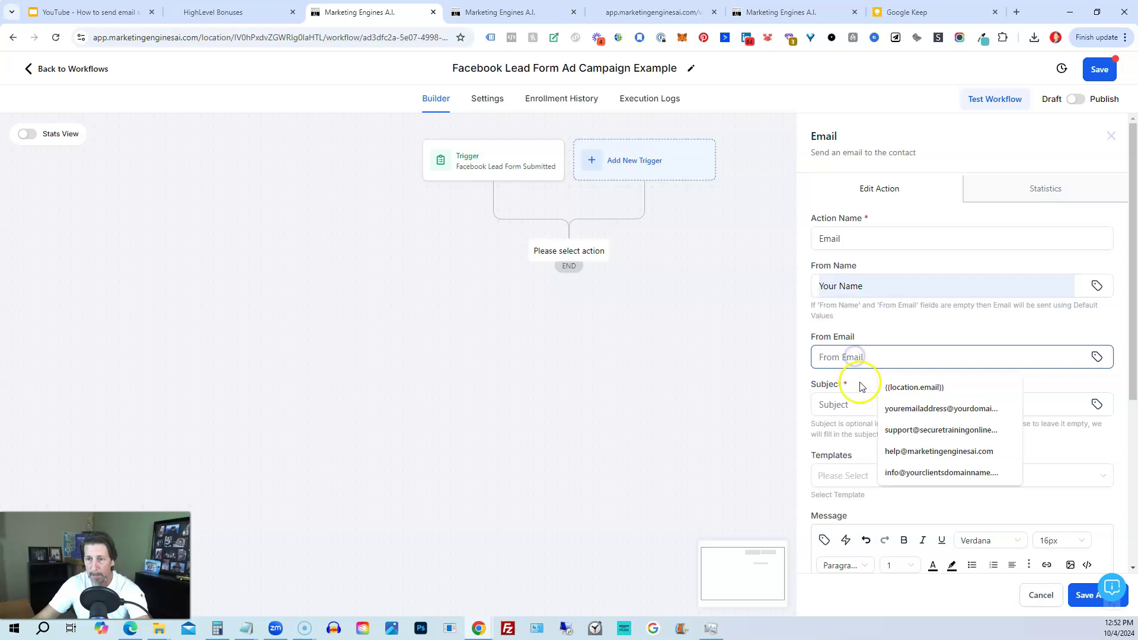
click(905, 415)
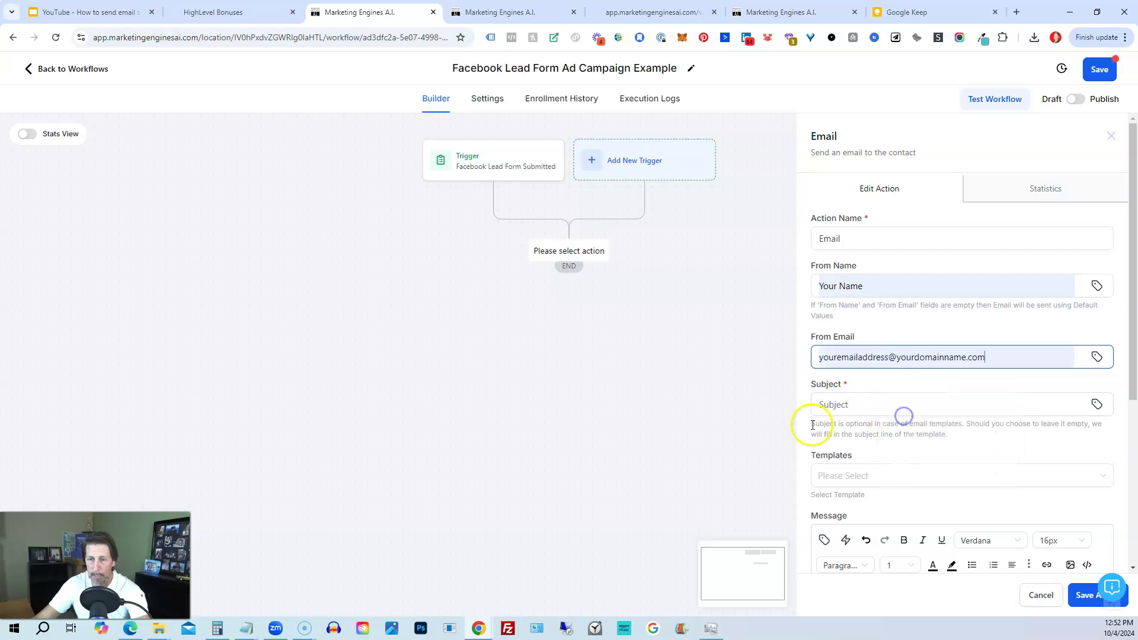
click(818, 404)
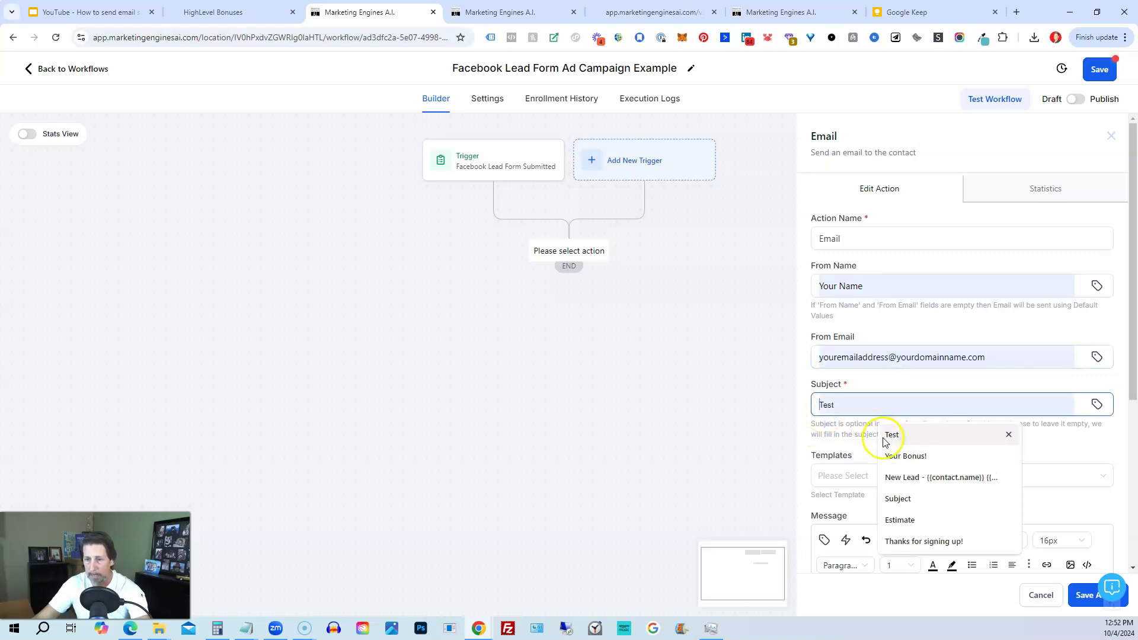
click(889, 433)
scroll(859, 419, down, 1)
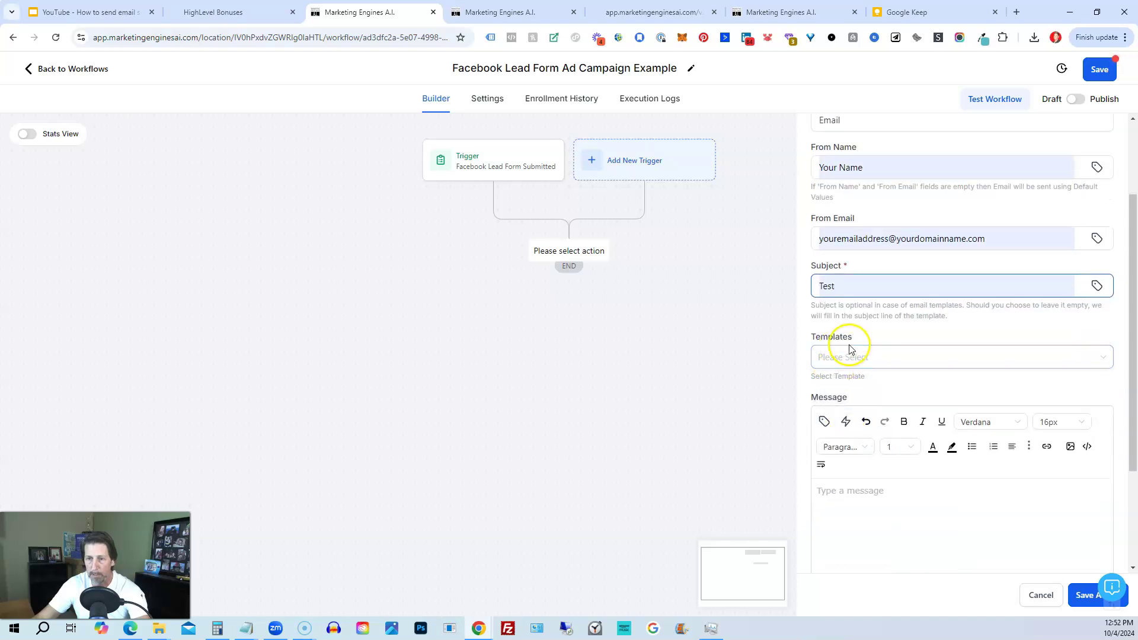
scroll(887, 448, down, 1)
Write a 'Hi' greeting and insert the contact's first-name custom value instead of a typed placeholder.
click(886, 436)
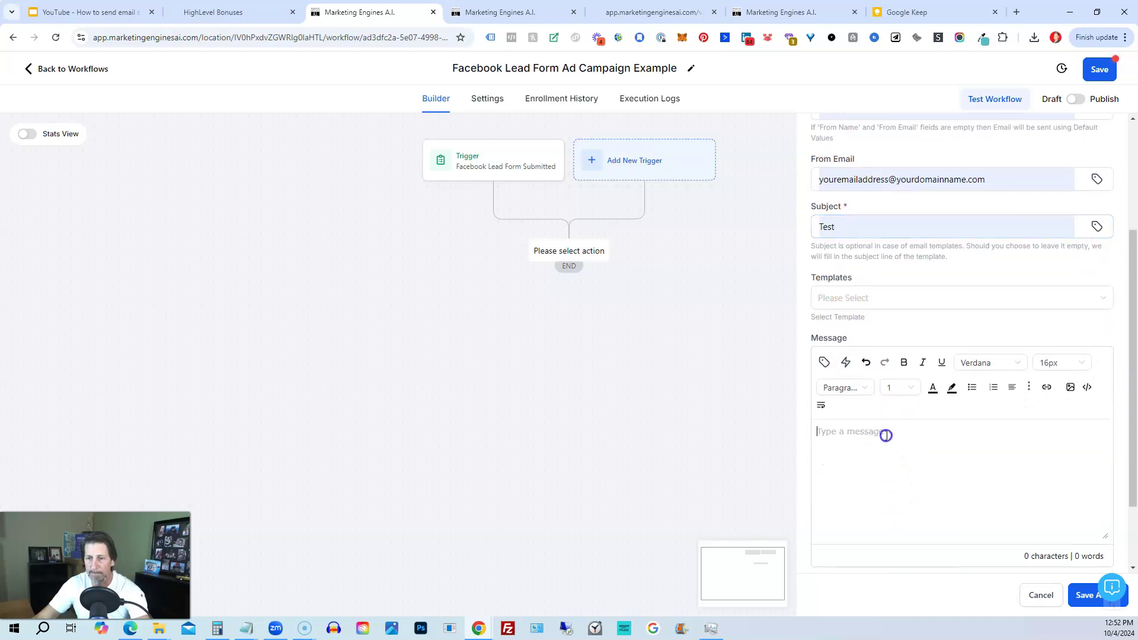
text(Hi {{contact.)
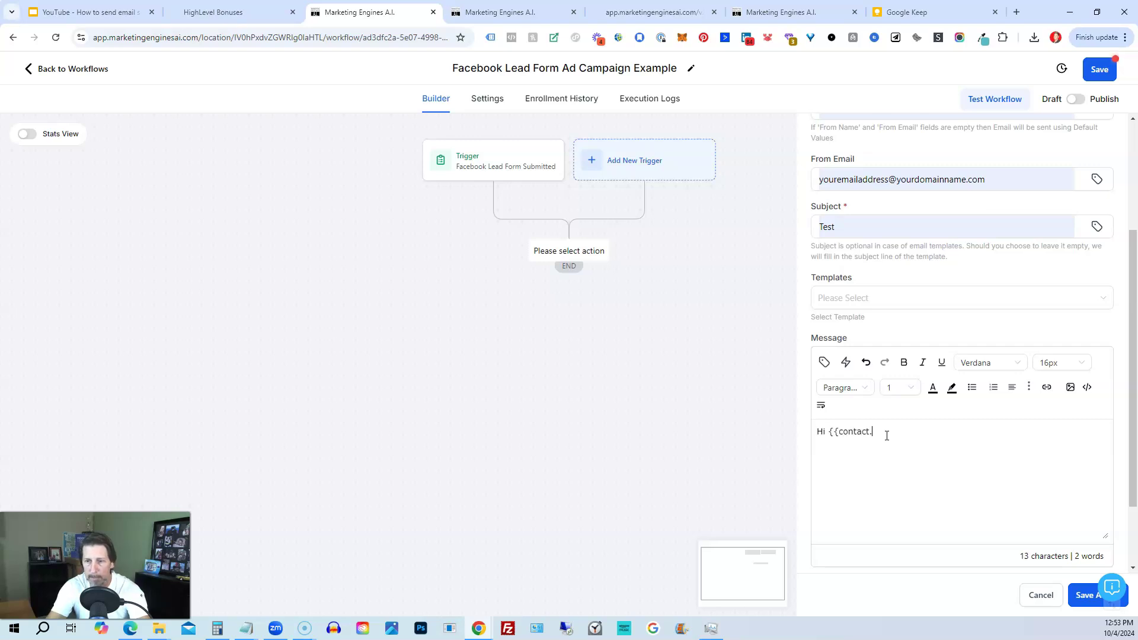
text(first_nam)
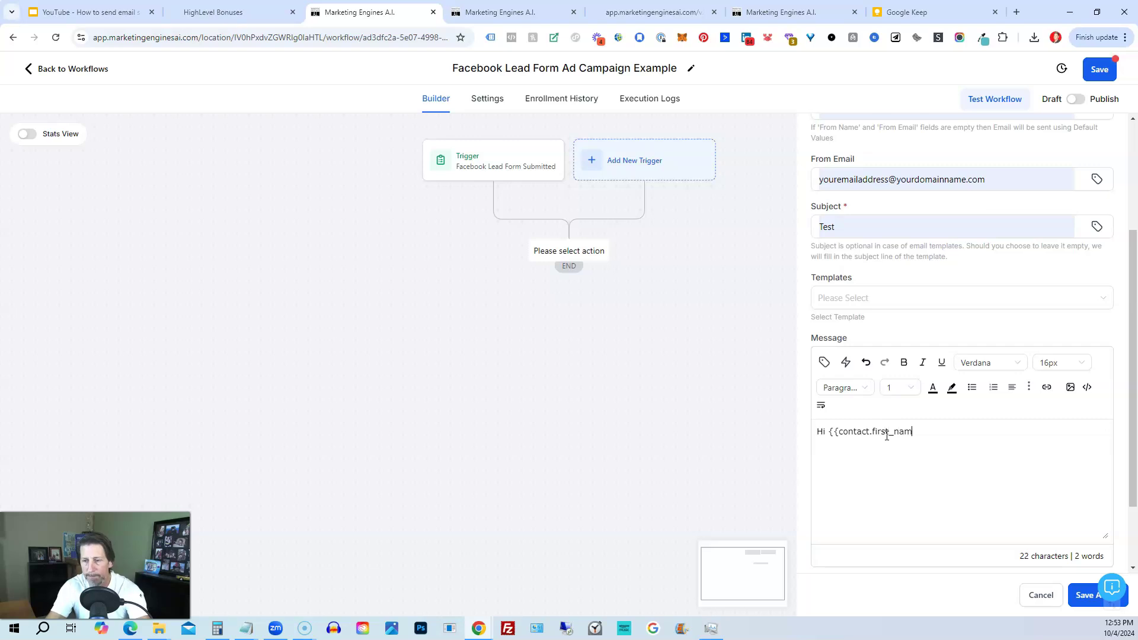
text(e}})
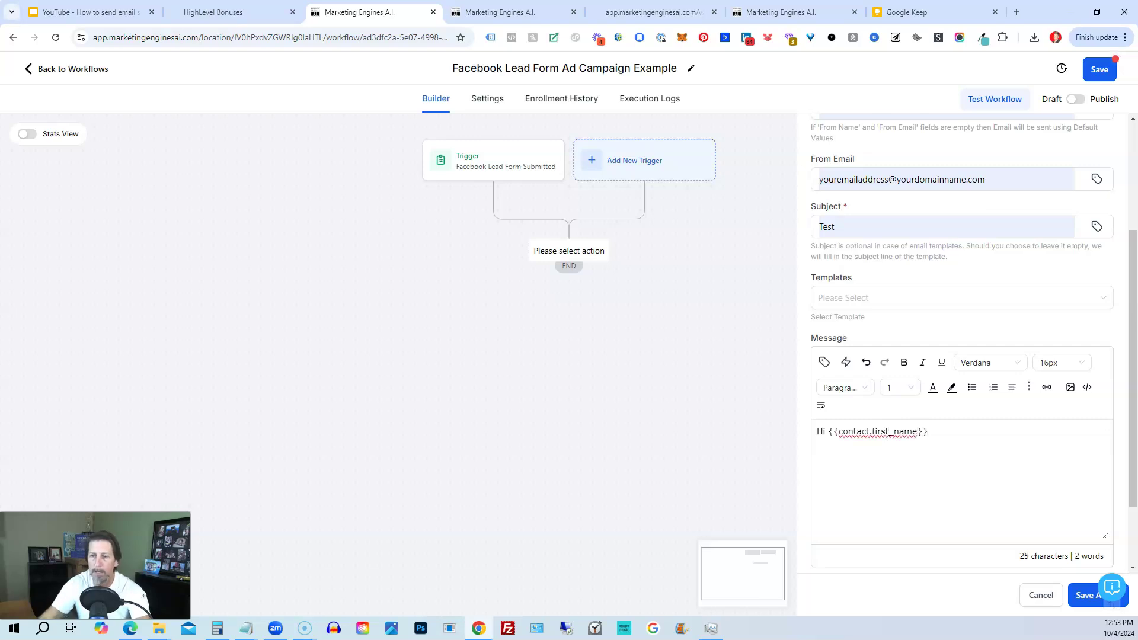
drag(929, 435, 829, 436)
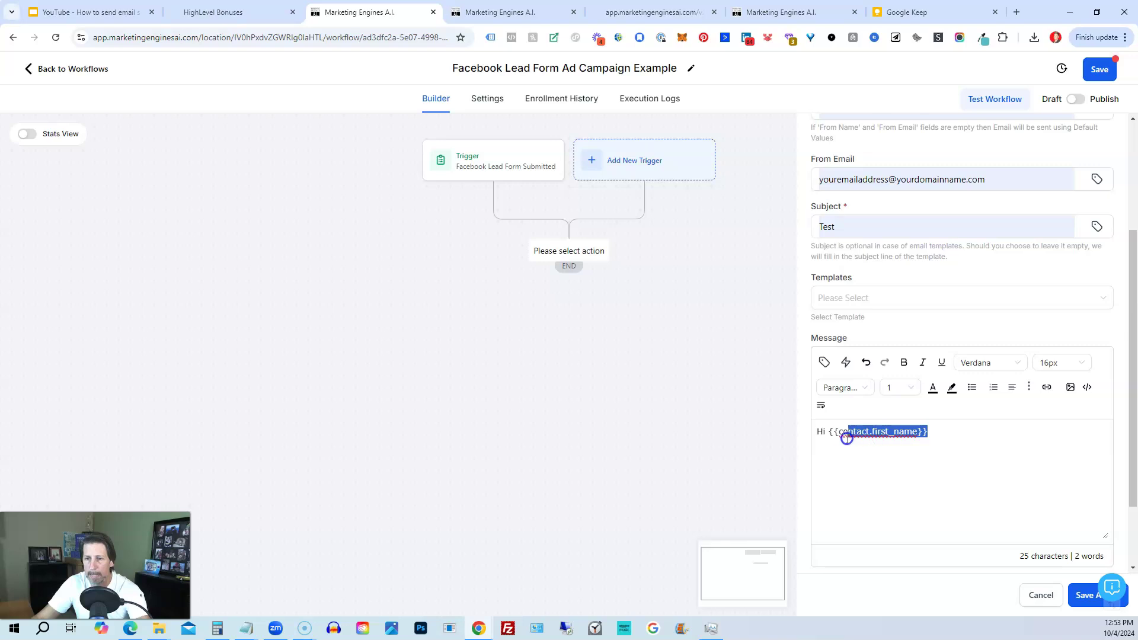
click(875, 544)
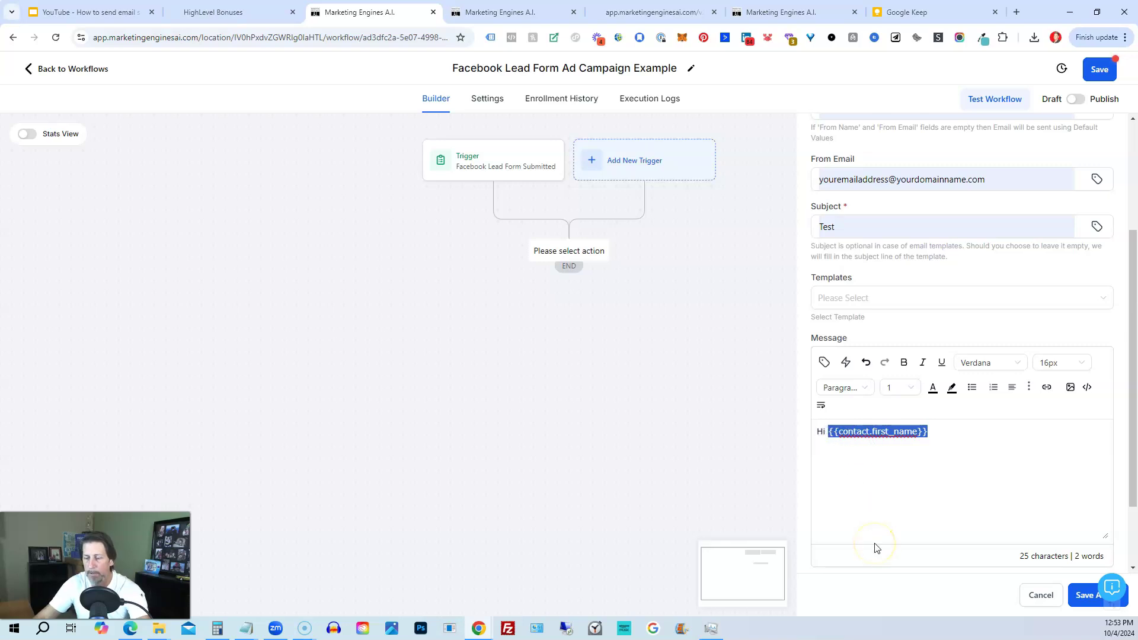
key(BackSpace)
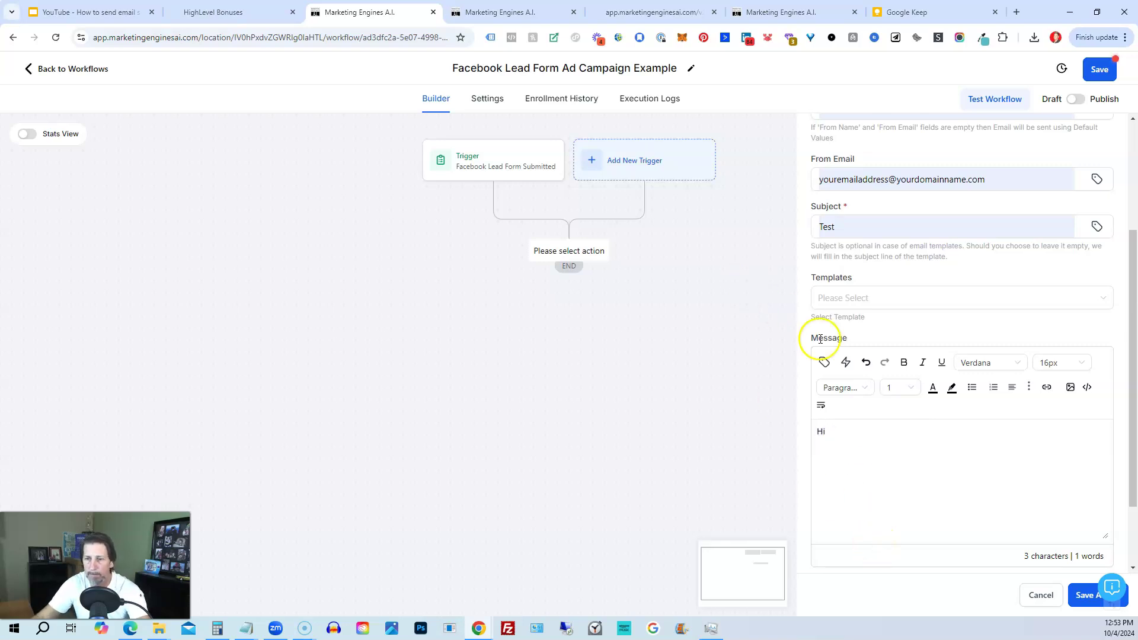
click(824, 364)
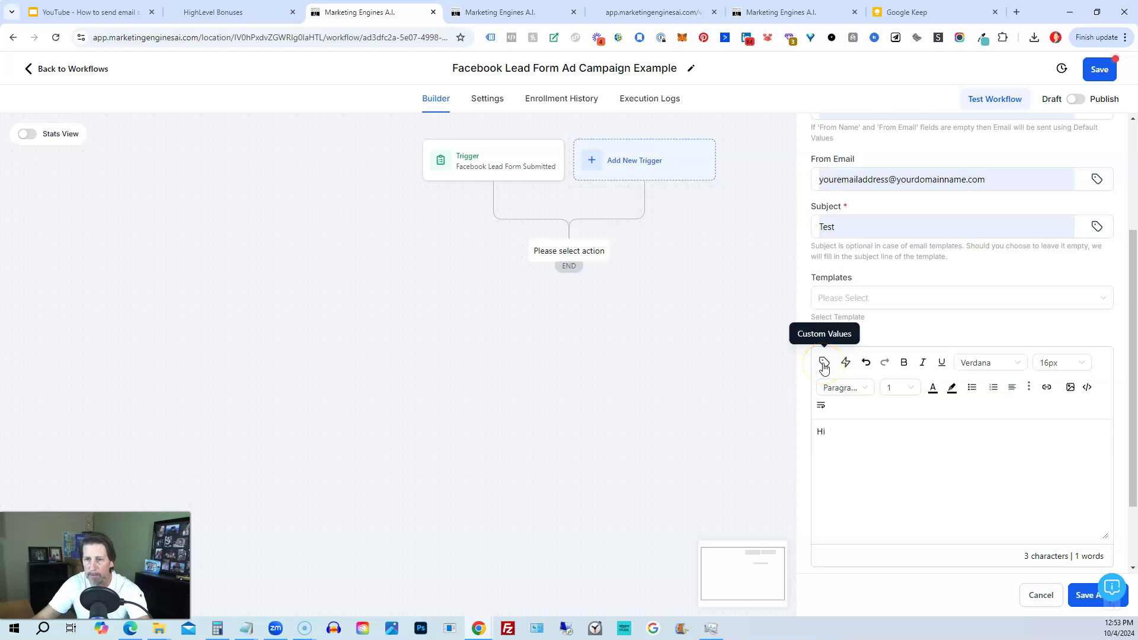
click(824, 364)
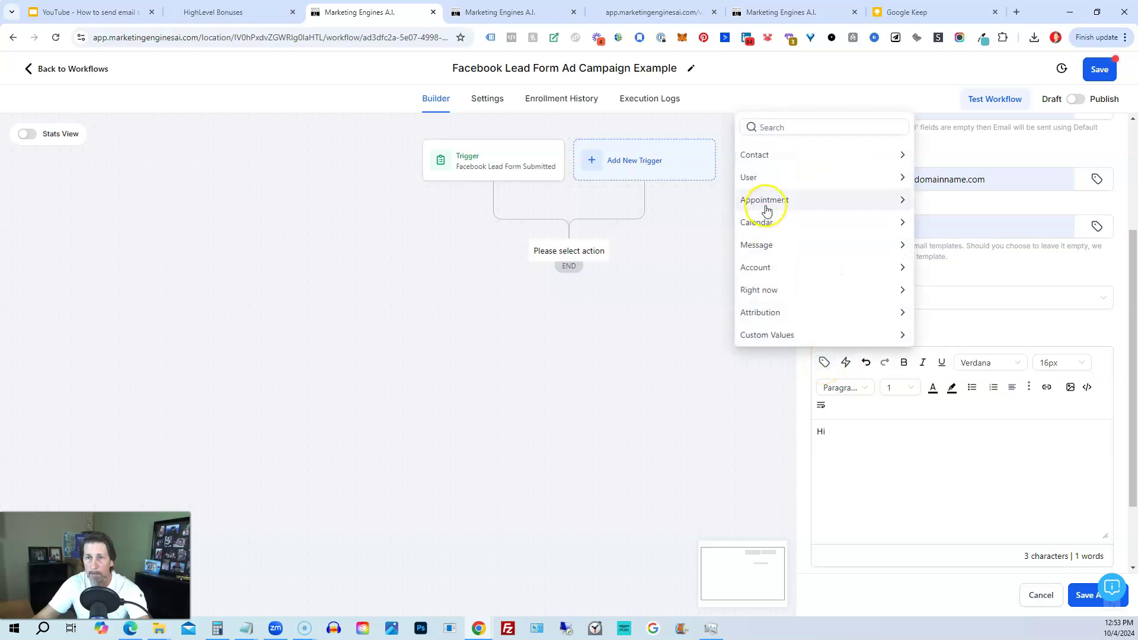
click(767, 154)
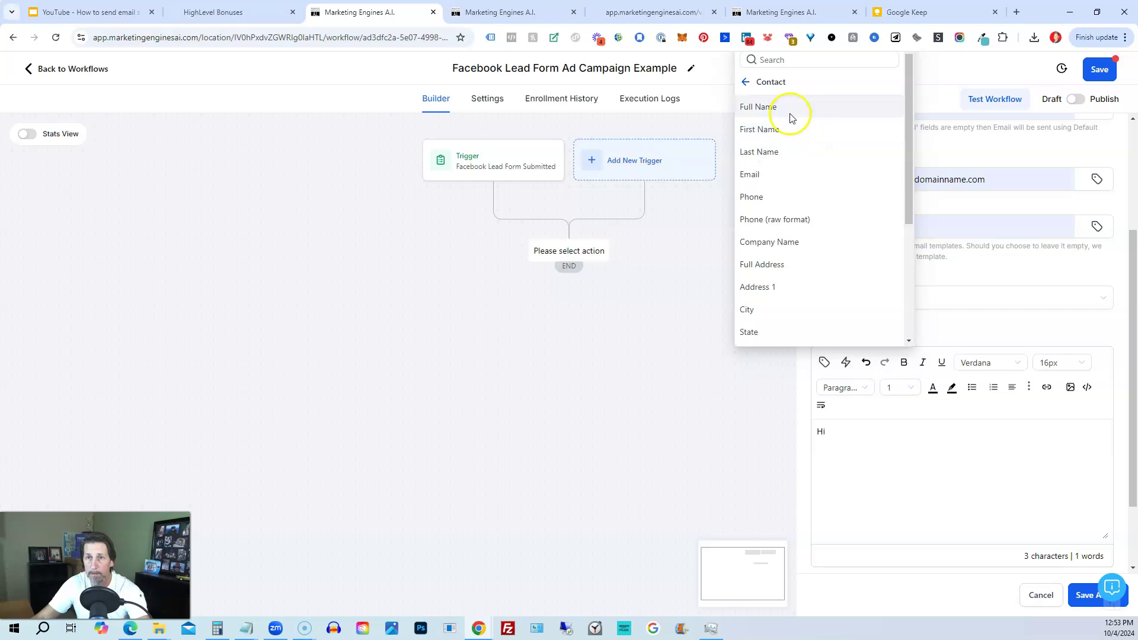
click(790, 135)
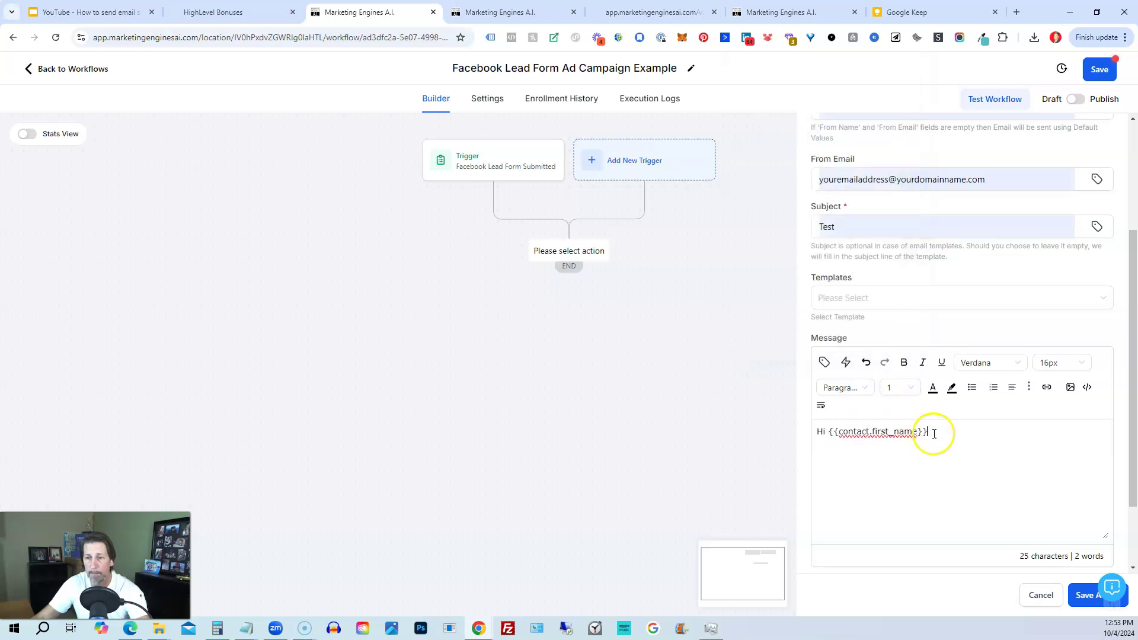
Add the message paragraph and signature line below the greeting and save the email action.
drag(927, 432, 818, 433)
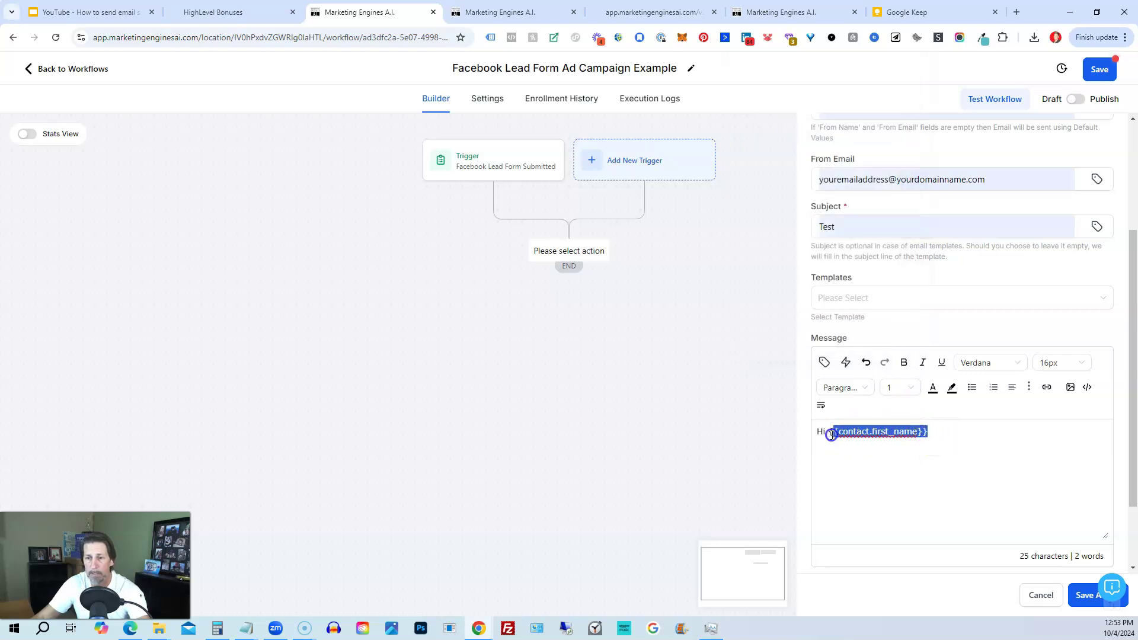
click(950, 434)
key(Return)
text(M)
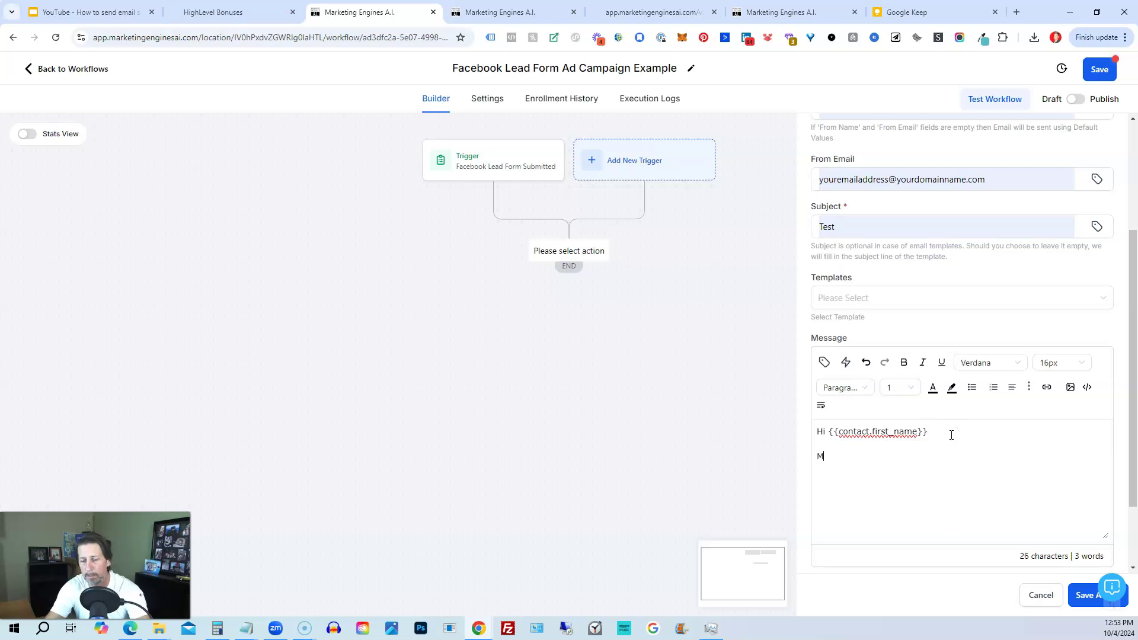
text(essage...)
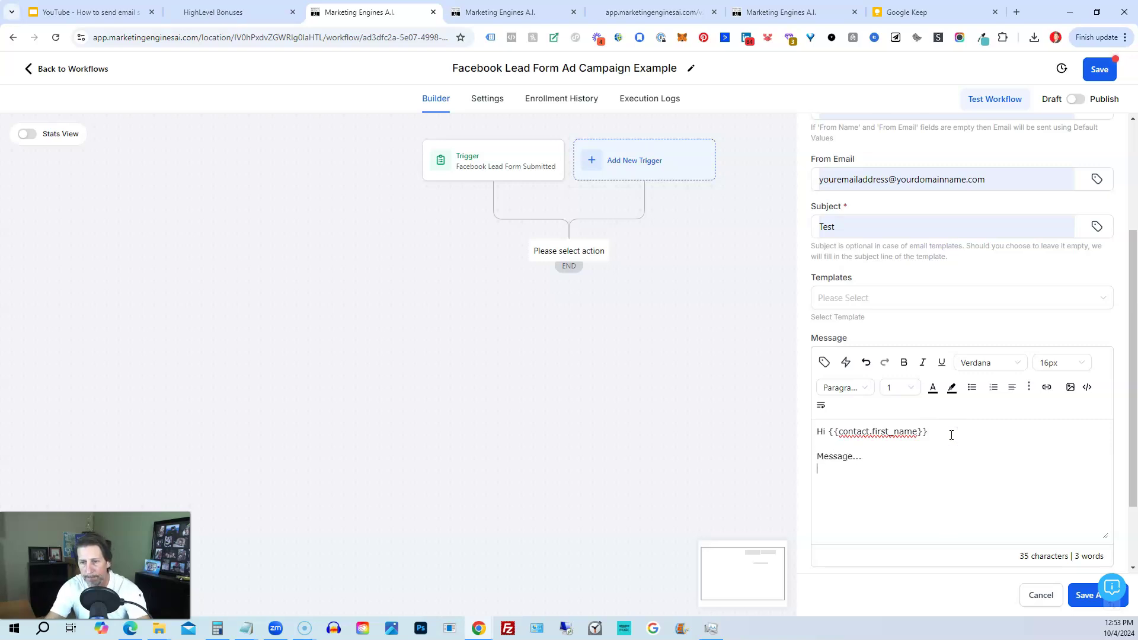
text(gnatu)
text(r)
key(BackSpace)
key(BackSpace)
key(BackSpace)
text(ture)
click(1077, 605)
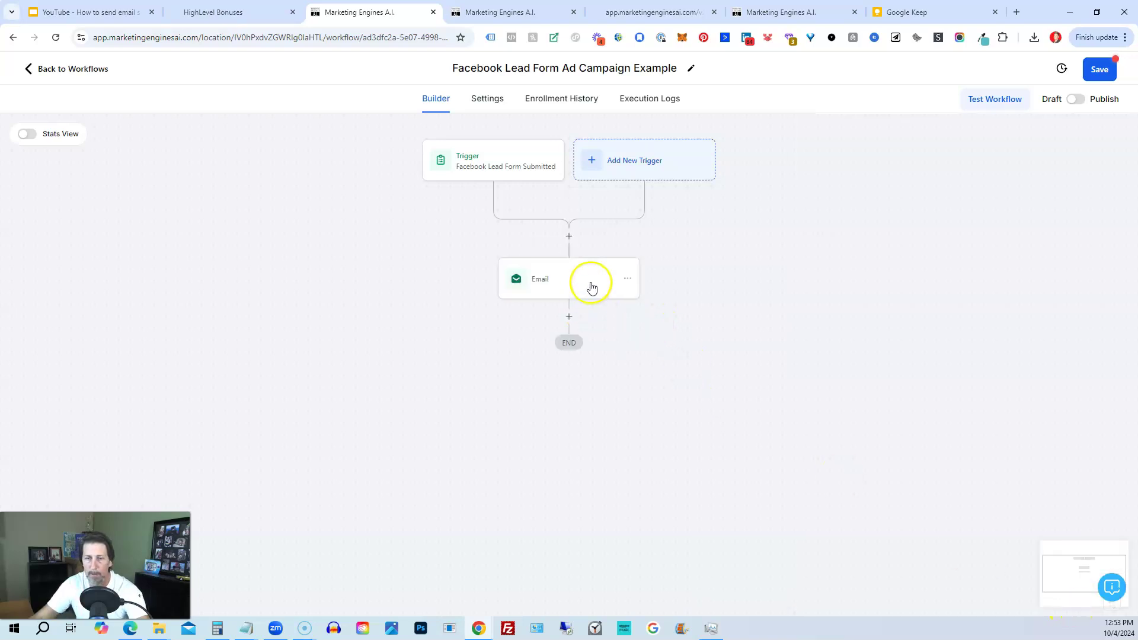
Add a Wait step named 'Wait 1 day' set to 1 day after the Email step and save it.
click(570, 320)
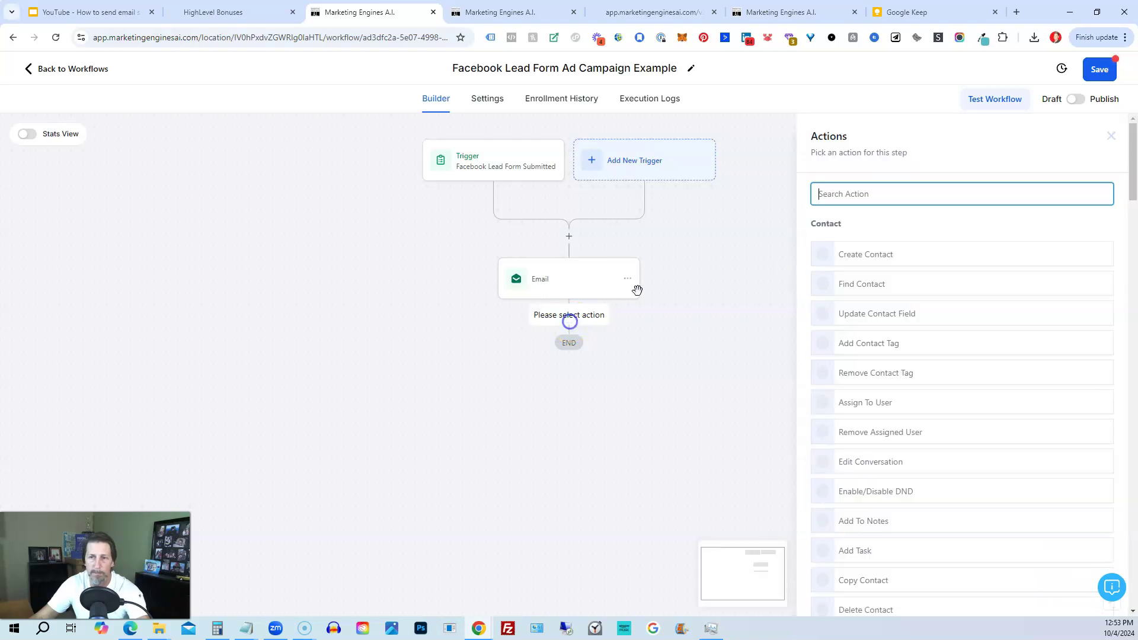
text(wa)
click(906, 239)
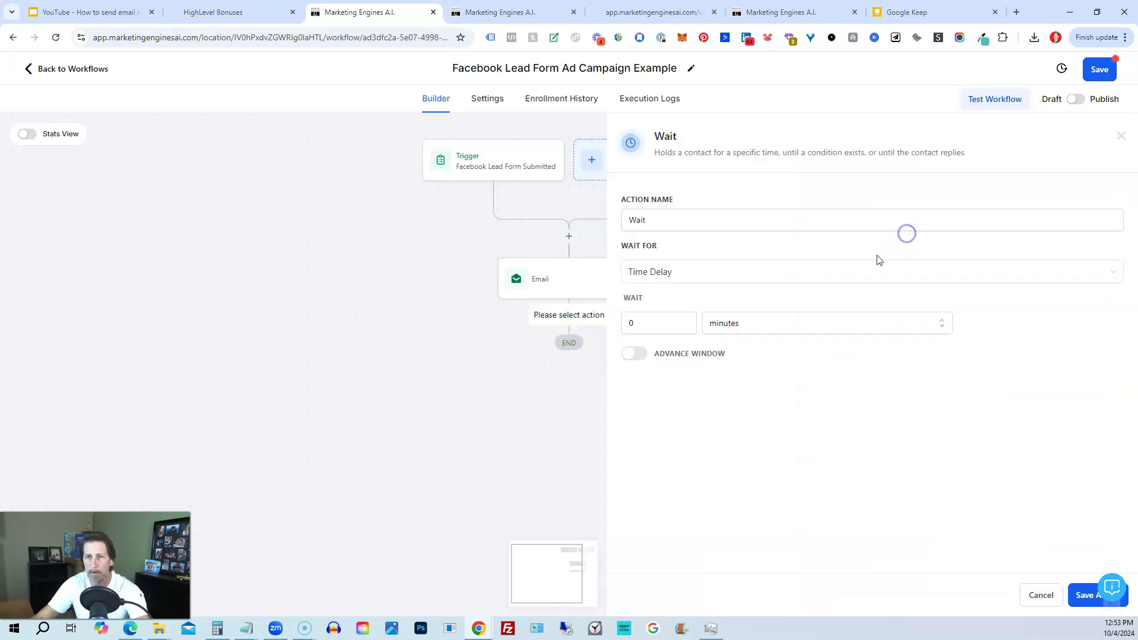
click(674, 219)
text(1)
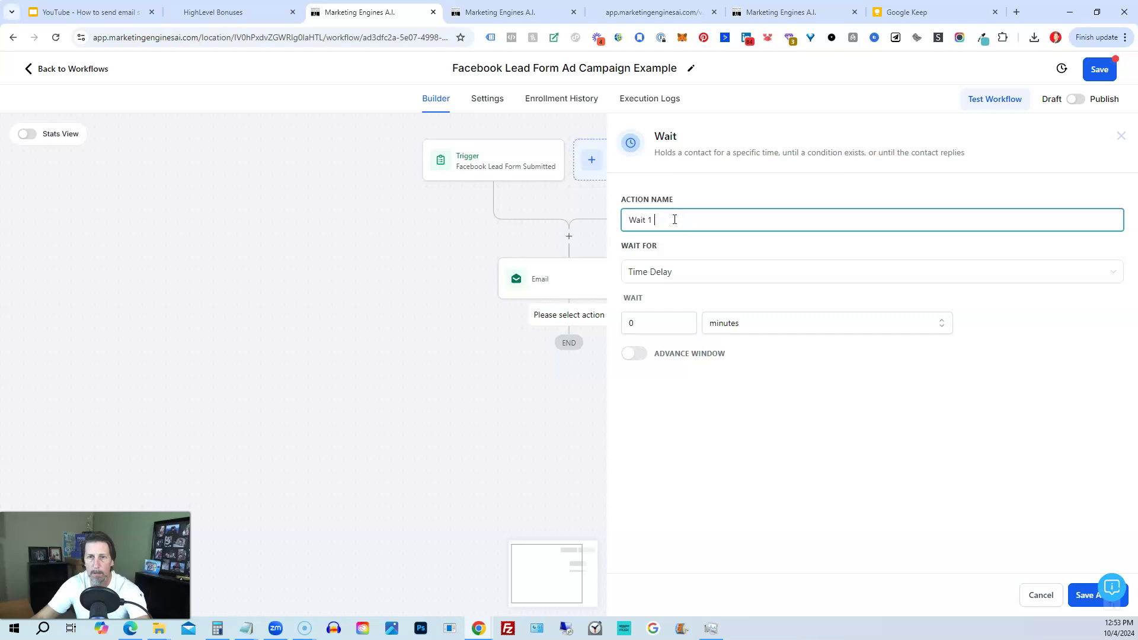
text(y)
click(659, 322)
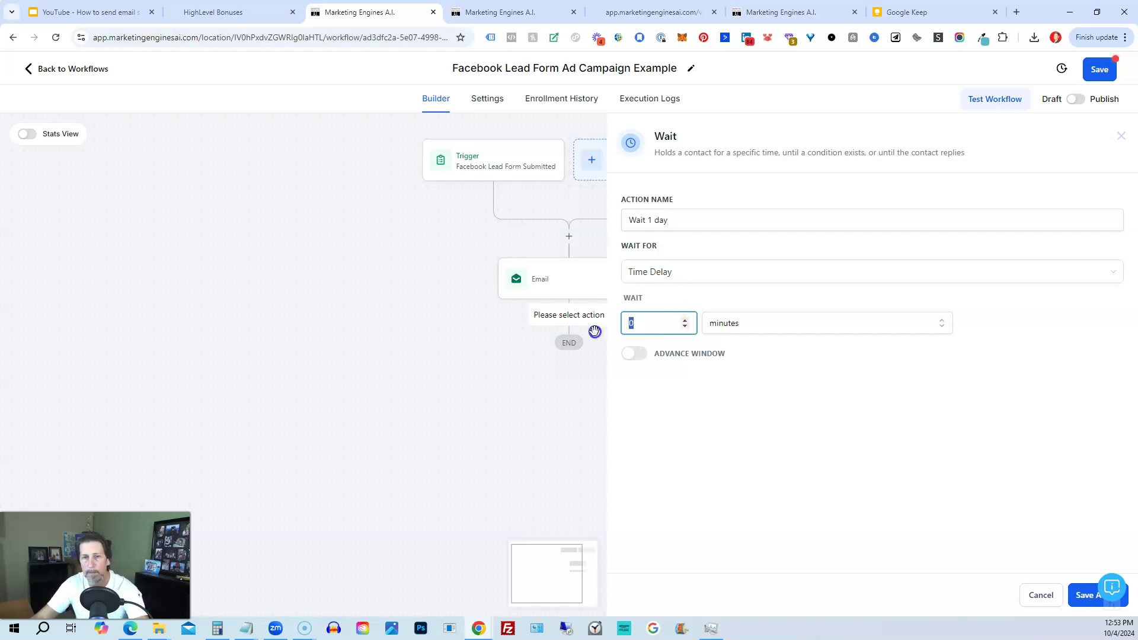
text(1)
click(745, 323)
click(738, 391)
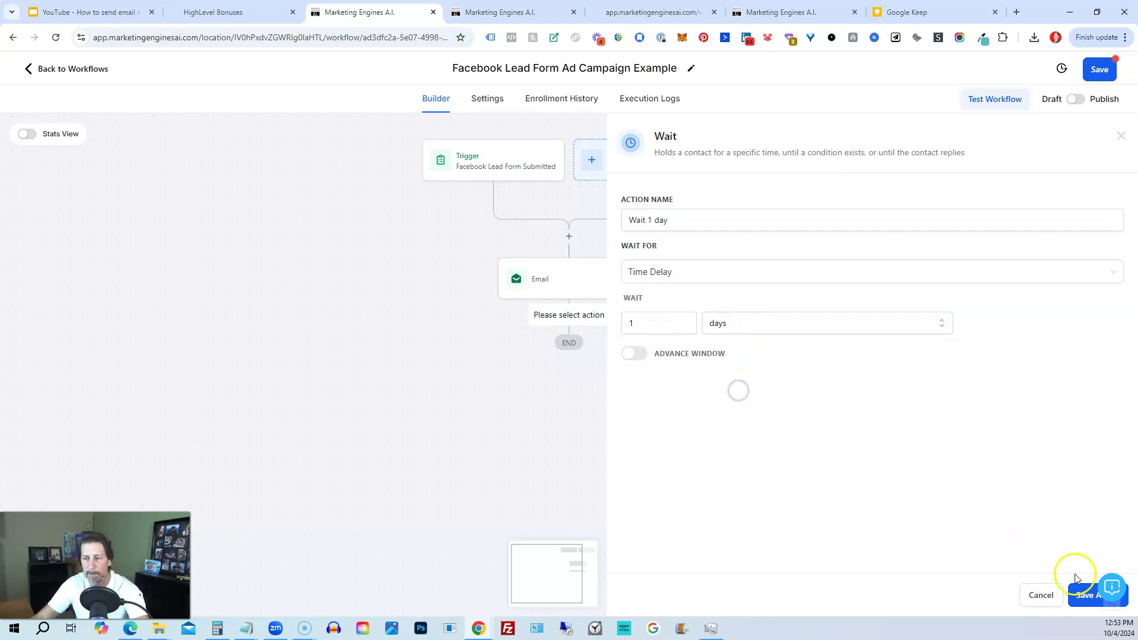
click(1080, 593)
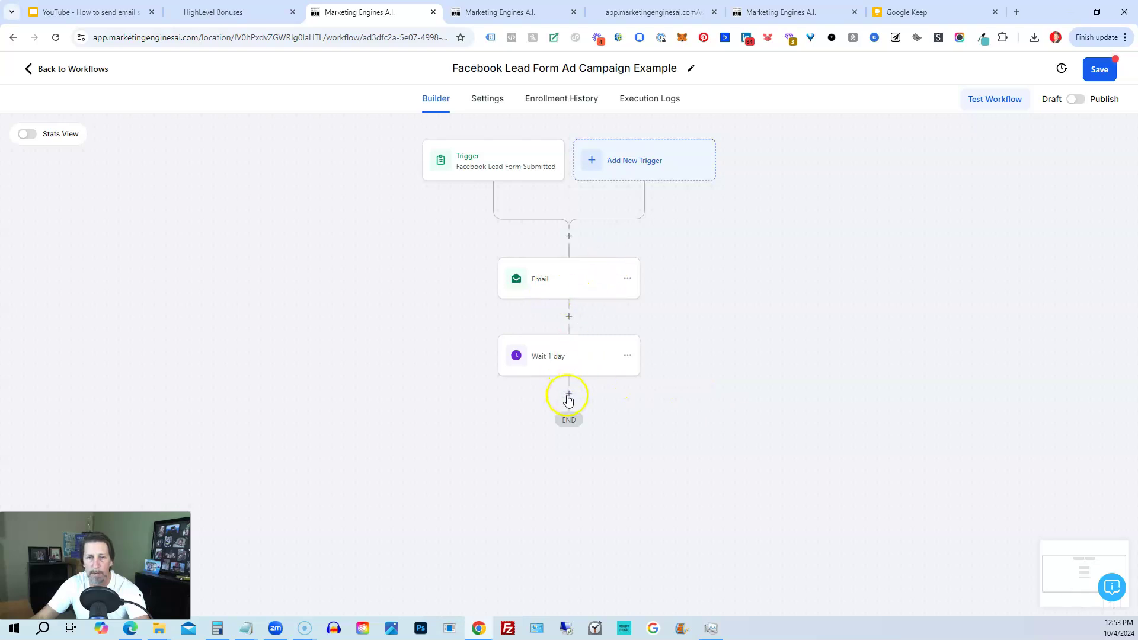
Copy the Email step and paste the copy after the Wait 1 day step.
click(628, 278)
click(671, 325)
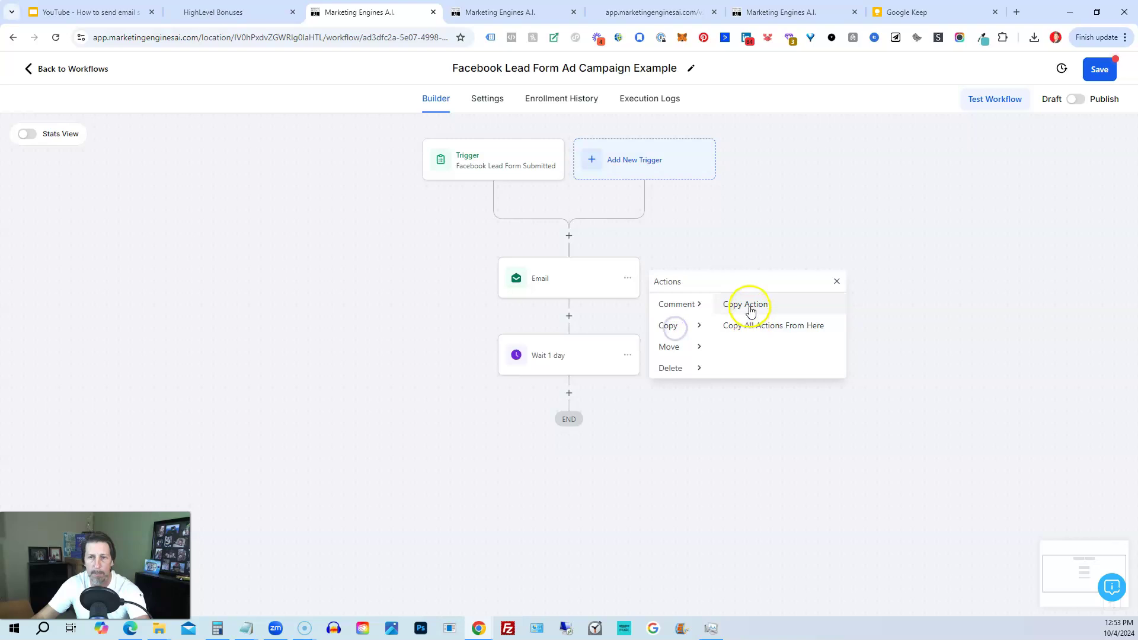
click(749, 304)
click(562, 392)
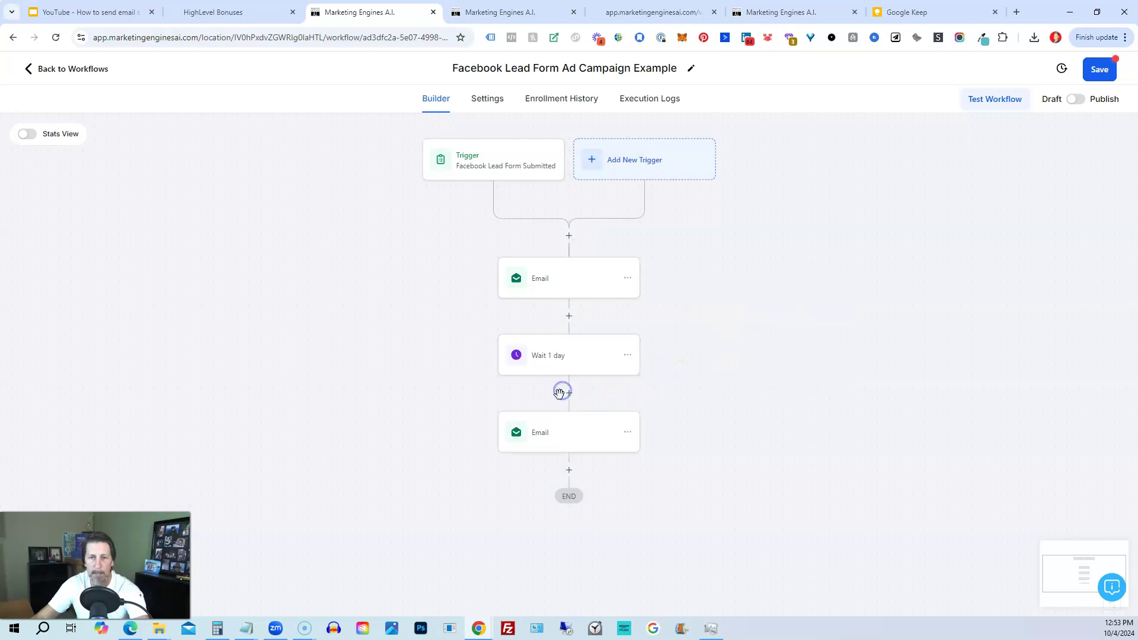
Rename the copied step 'Email #2', set its subject to 'Test 2' and save it.
click(532, 436)
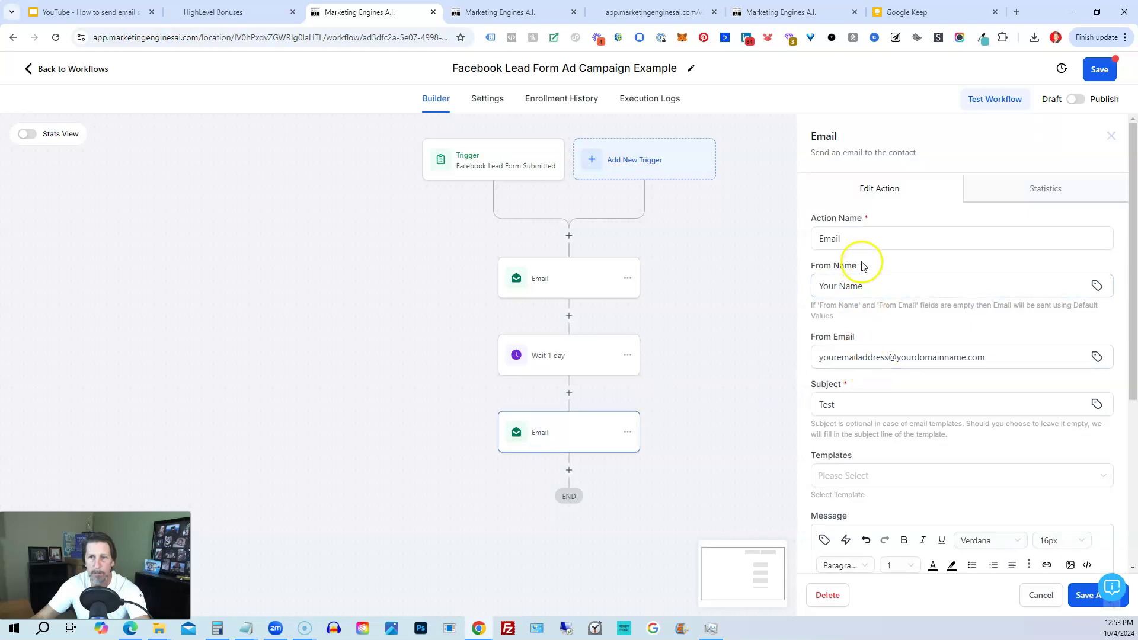
click(857, 236)
text(#)
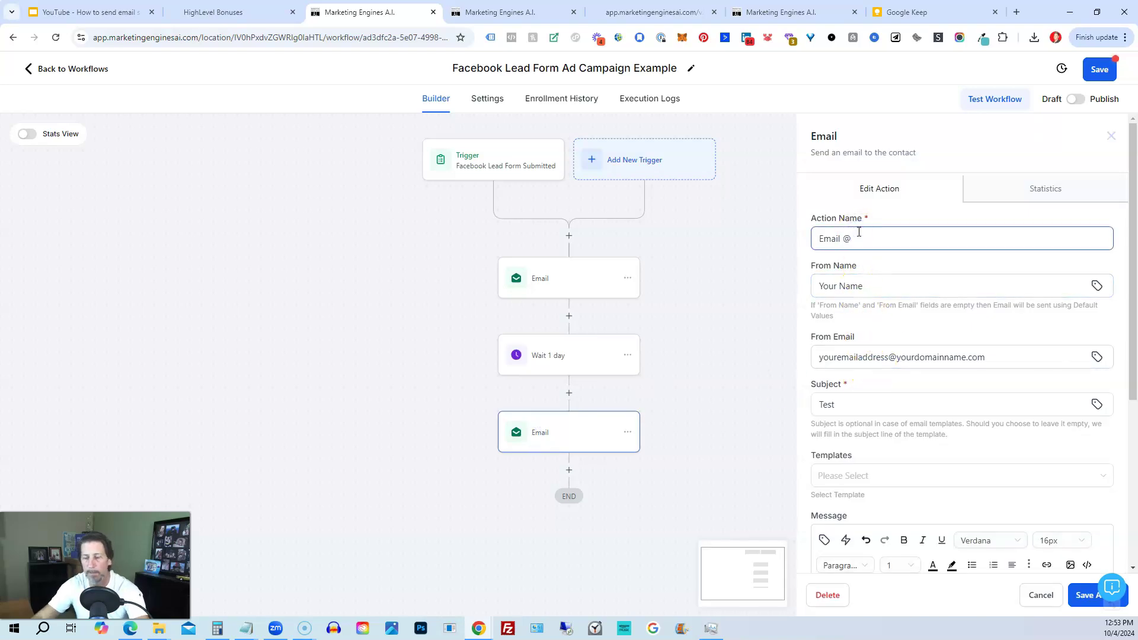
text(2)
scroll(924, 359, down, 1)
click(887, 349)
text(2)
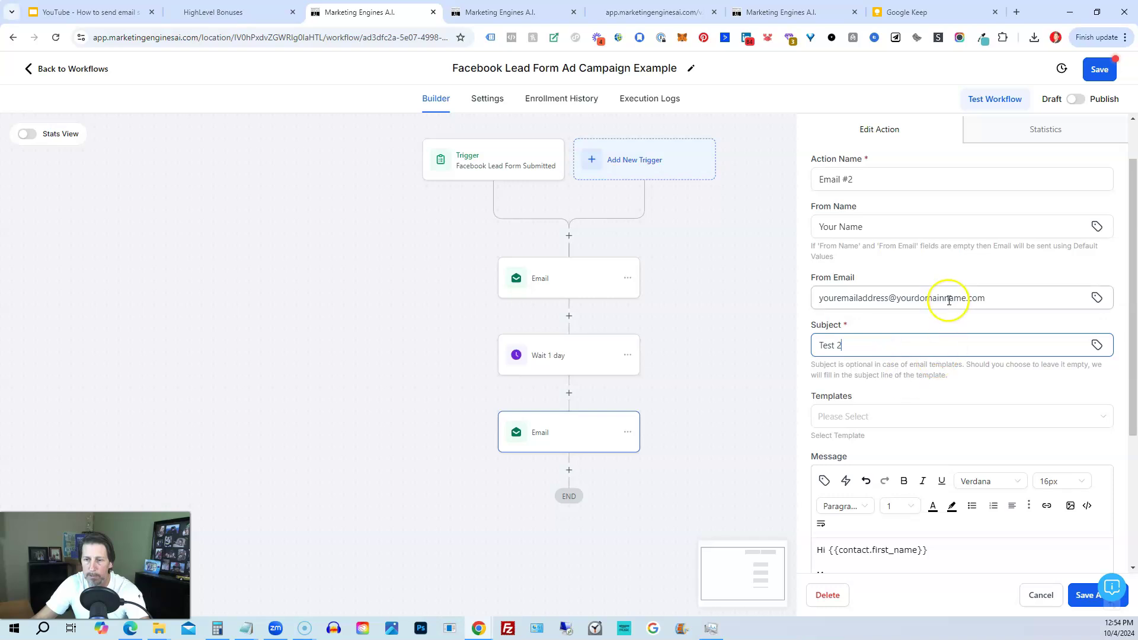
scroll(892, 361, down, 3)
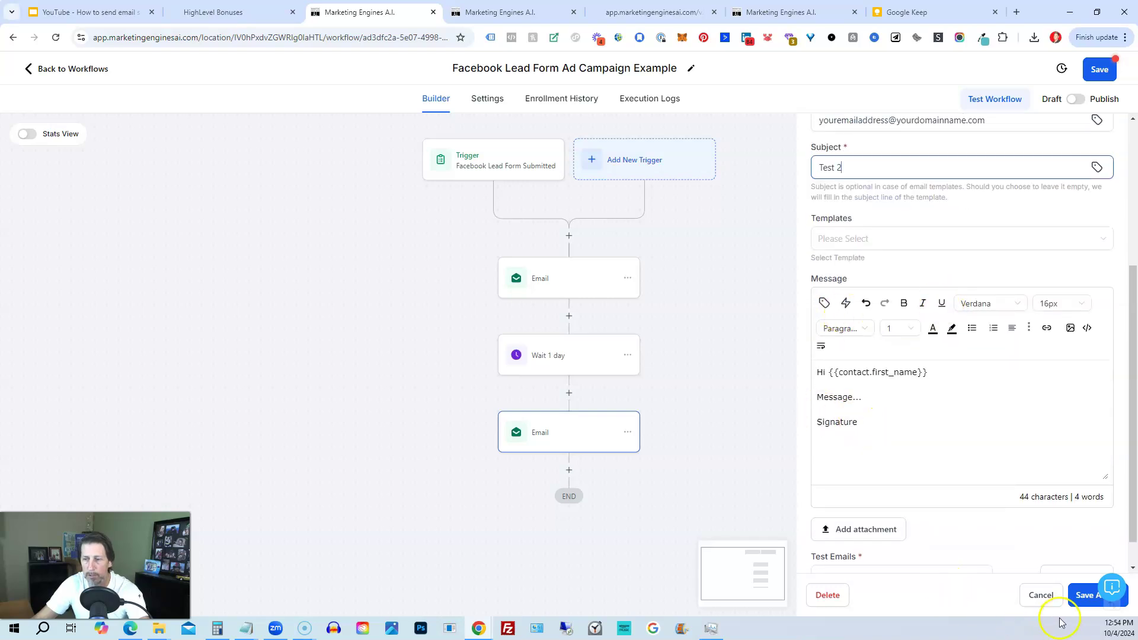
click(1077, 604)
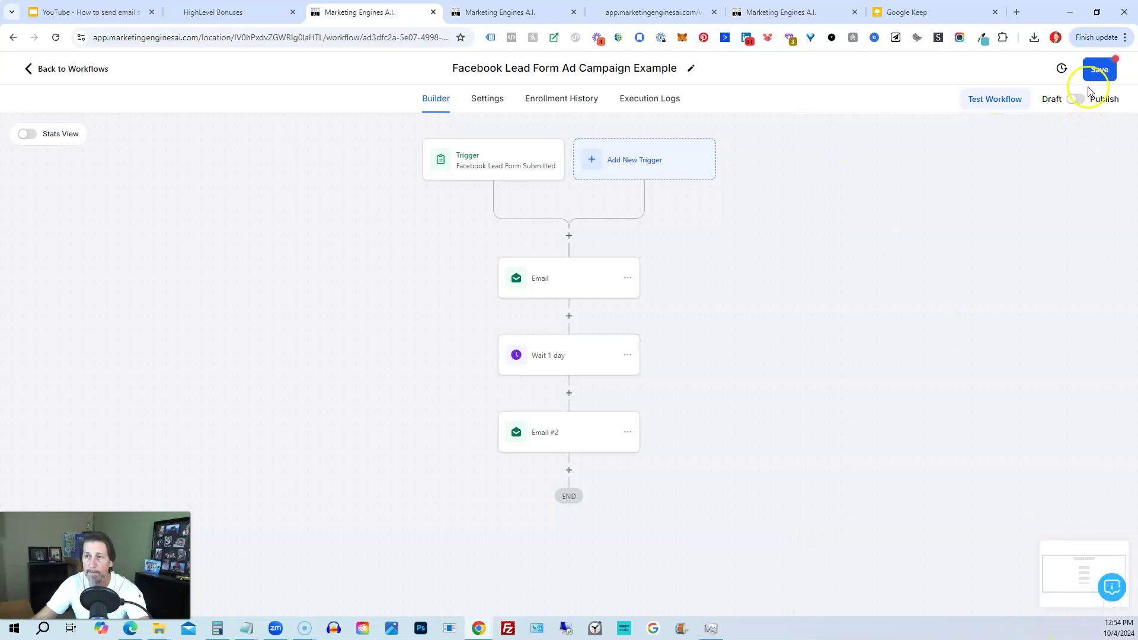
Publish the workflow and save it.
click(1077, 101)
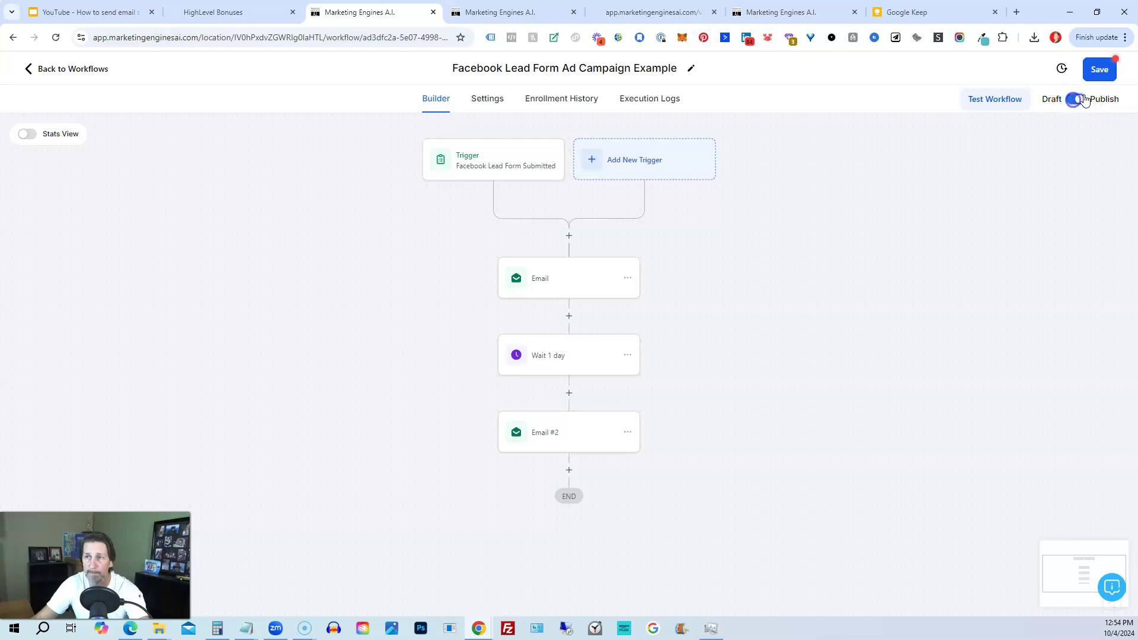
click(1099, 75)
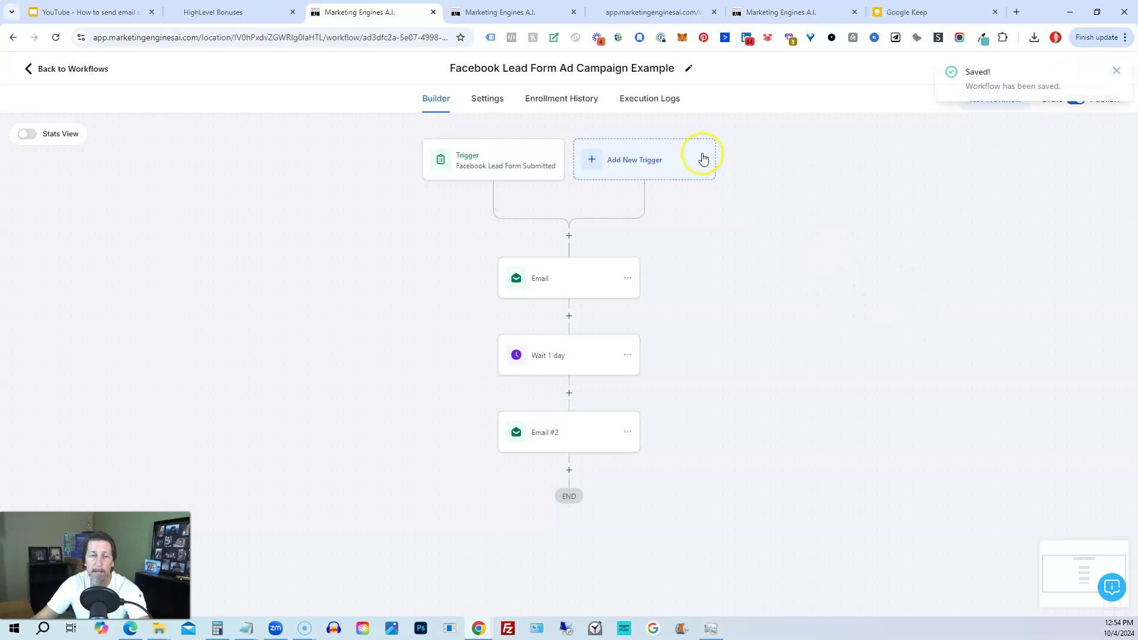
Browse the HighLevel Bonuses landing page offering the 30-day free trial.
click(443, 230)
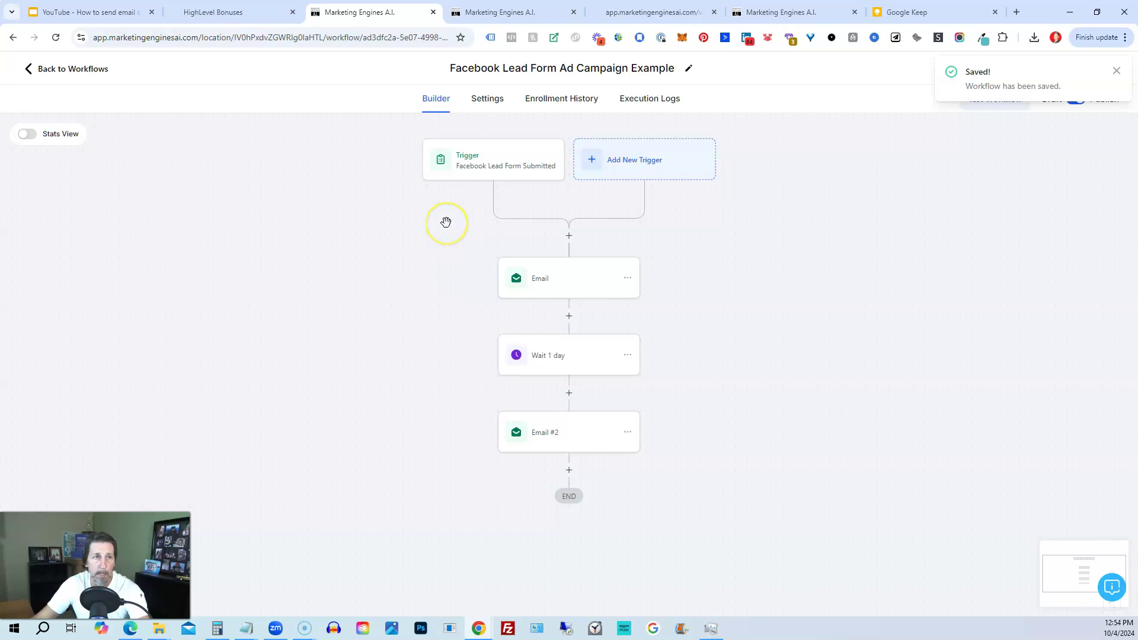
click(446, 238)
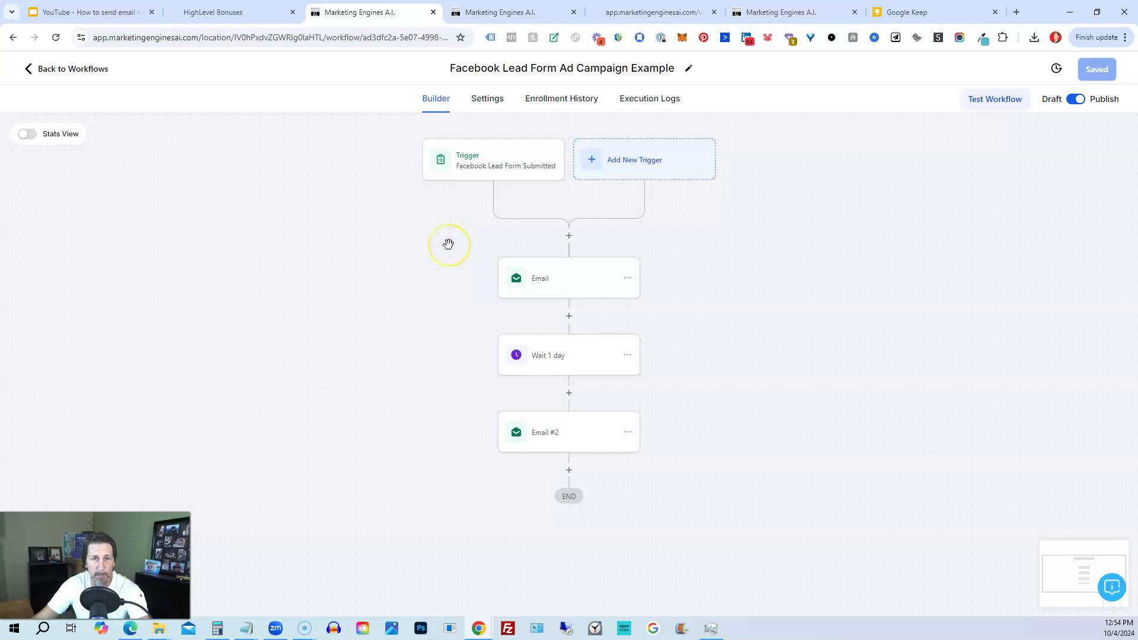
click(438, 229)
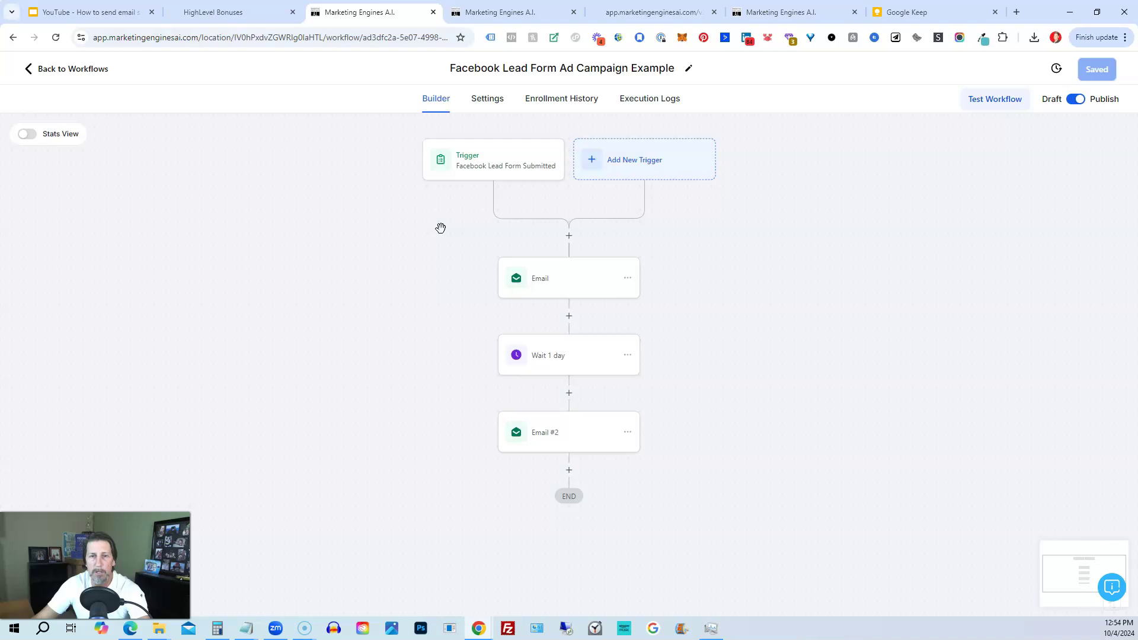
drag(441, 228, 456, 249)
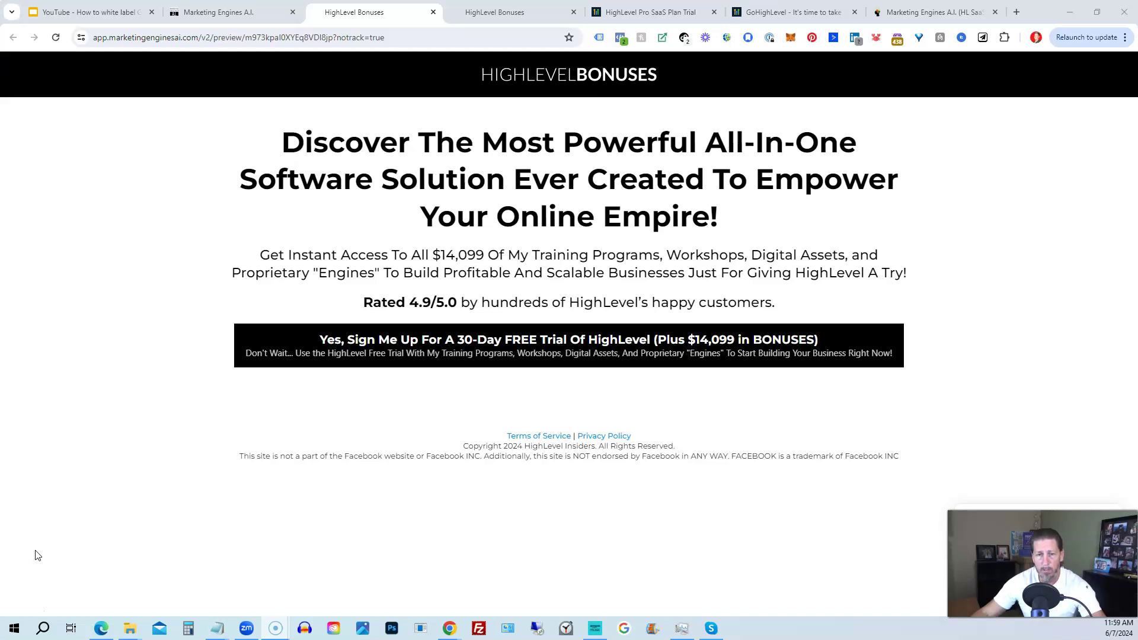
Preview the 'Yes, Sign Me Up' free-trial form, then switch to the other bonuses landing page.
click(425, 365)
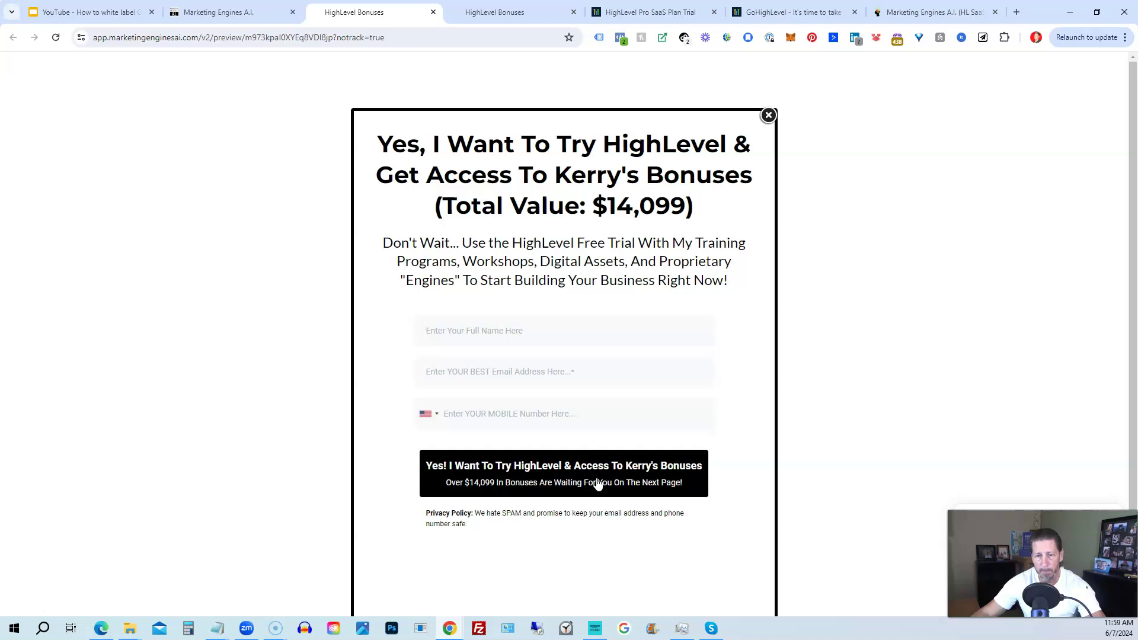
click(507, 14)
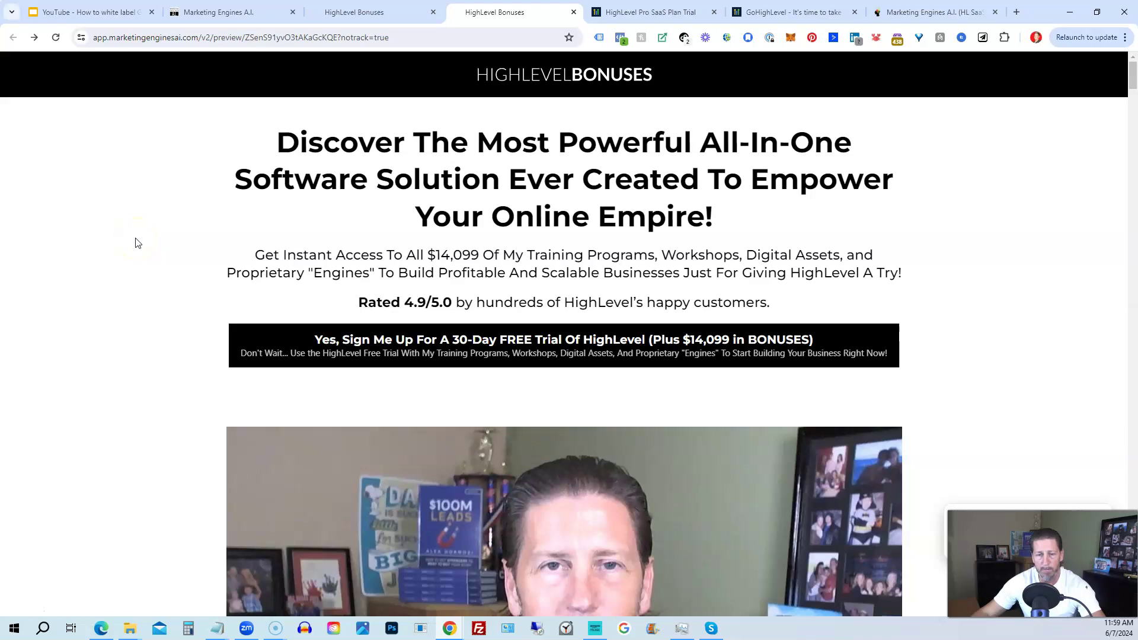
scroll(134, 244, down, 1)
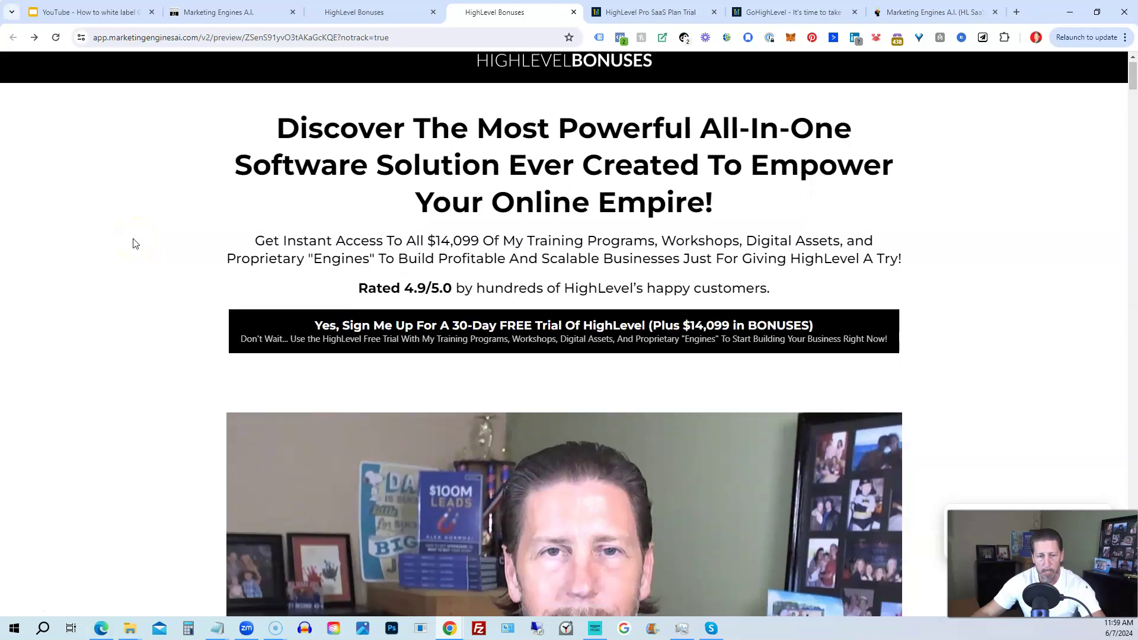
scroll(133, 244, down, 1)
scroll(132, 245, down, 2)
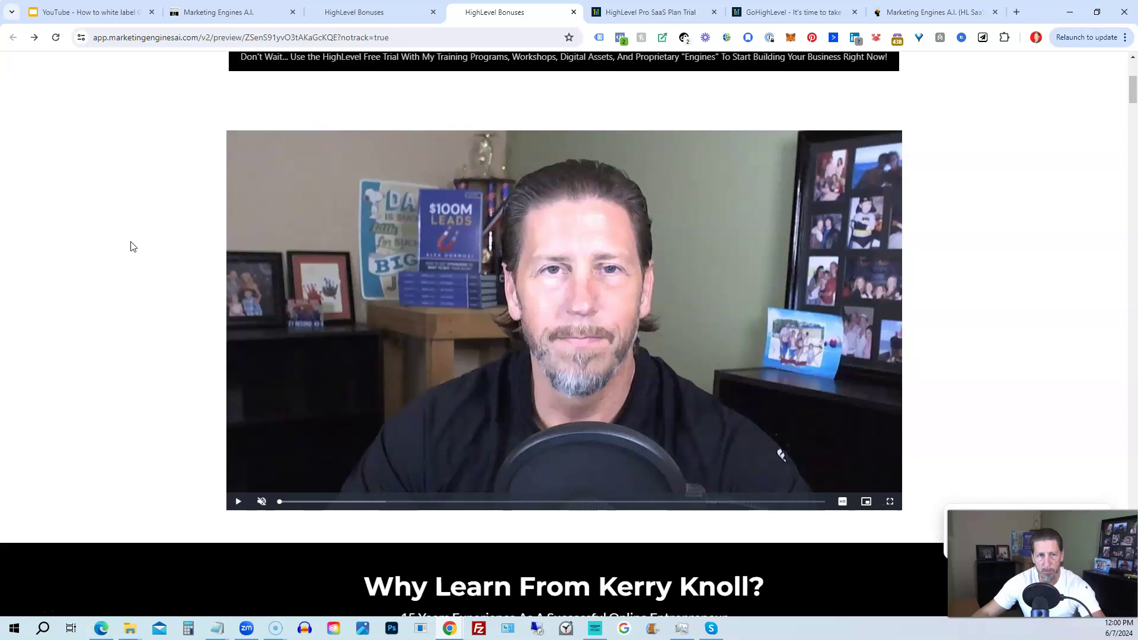
scroll(129, 247, down, 2)
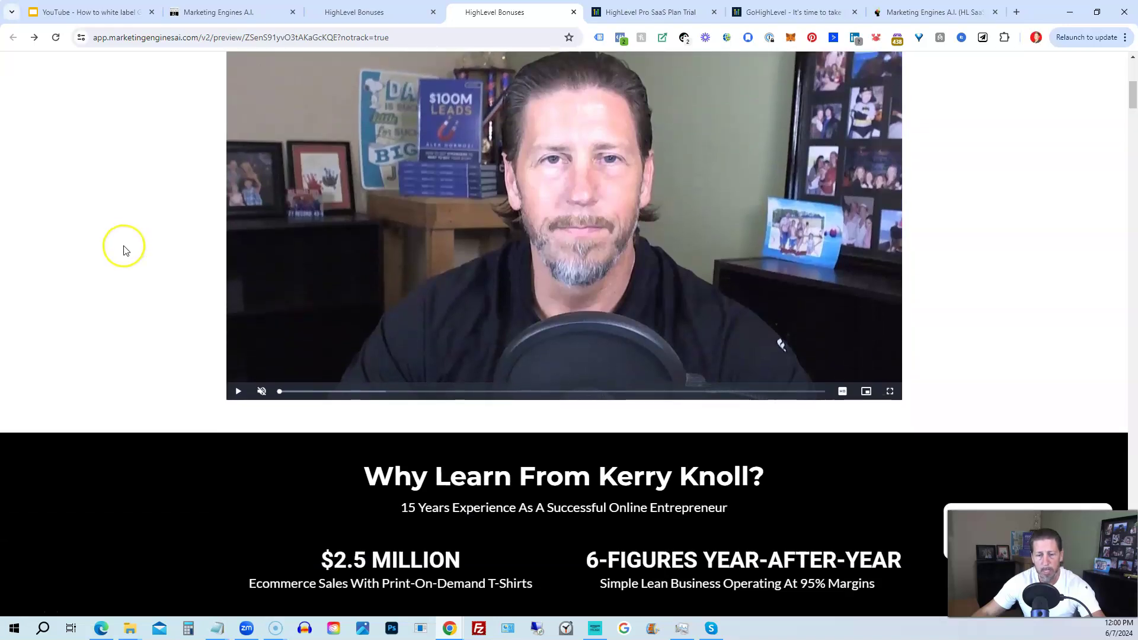
scroll(124, 246, down, 1)
scroll(124, 247, down, 2)
scroll(124, 248, down, 2)
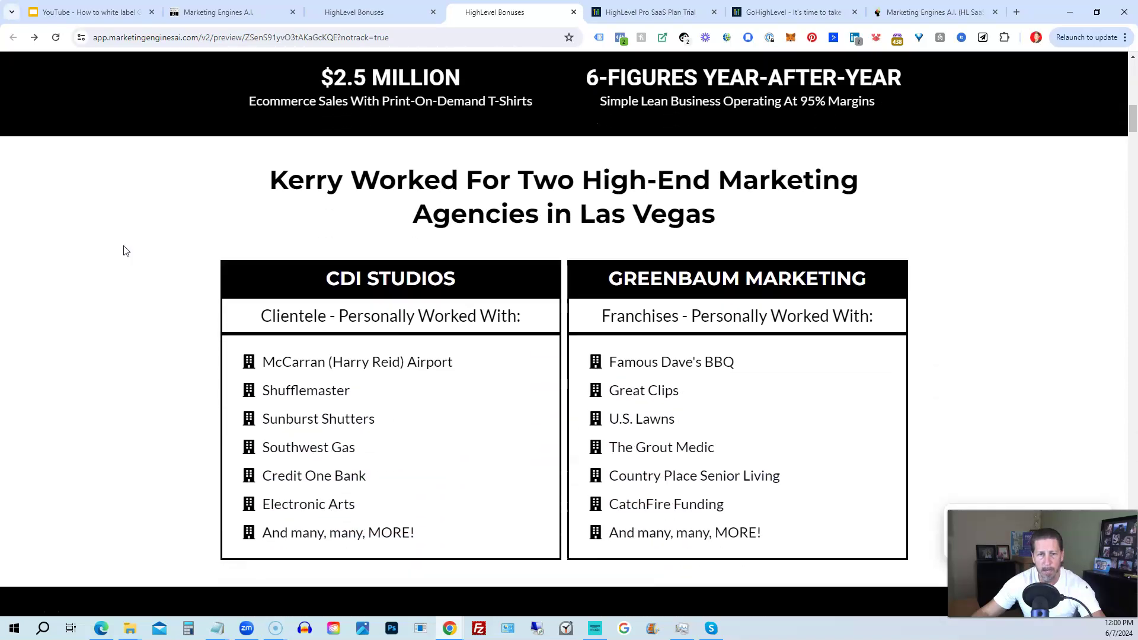
scroll(123, 251, down, 2)
scroll(121, 253, down, 2)
scroll(119, 254, down, 1)
scroll(120, 255, down, 1)
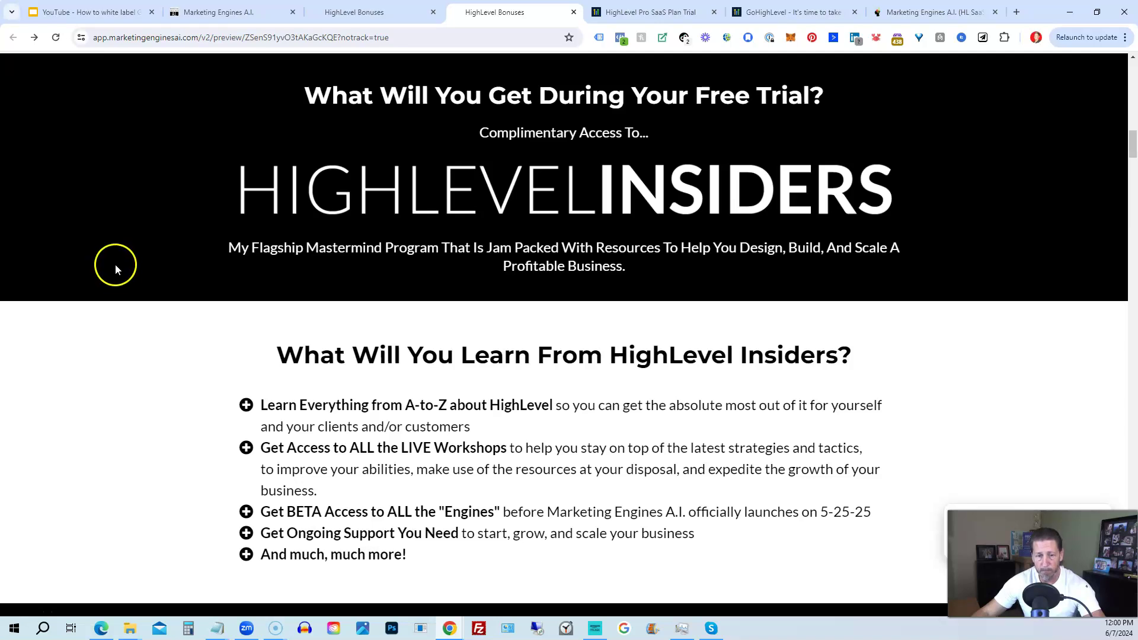
scroll(126, 284, down, 1)
scroll(125, 285, down, 1)
scroll(122, 287, down, 1)
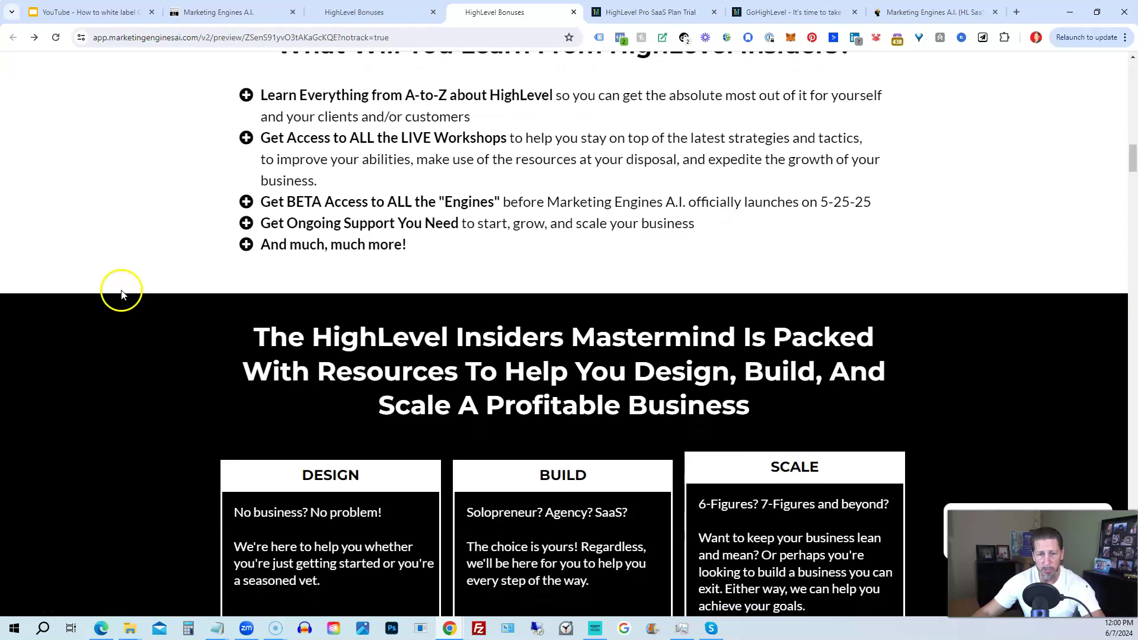
scroll(119, 288, down, 2)
scroll(118, 288, down, 1)
scroll(118, 289, down, 1)
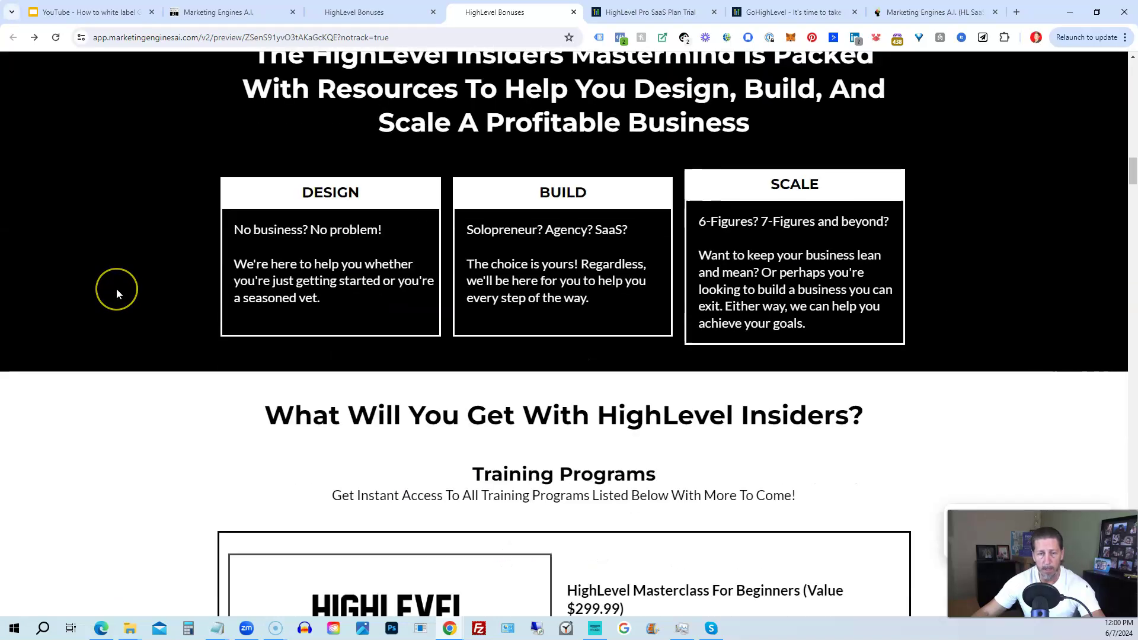
scroll(117, 292, down, 1)
scroll(117, 292, down, 1)
scroll(114, 292, down, 1)
scroll(112, 295, down, 1)
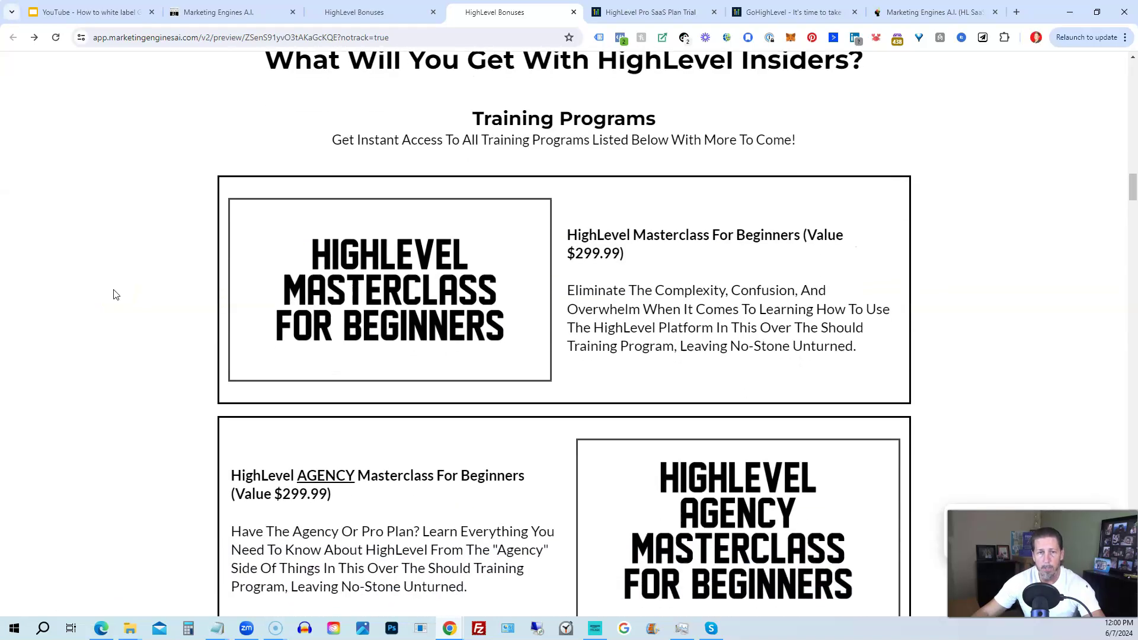
scroll(112, 292, down, 1)
Scroll the bonuses page down to the Foundation Workshops list and Reputation Management Service Workshop offer.
click(115, 285)
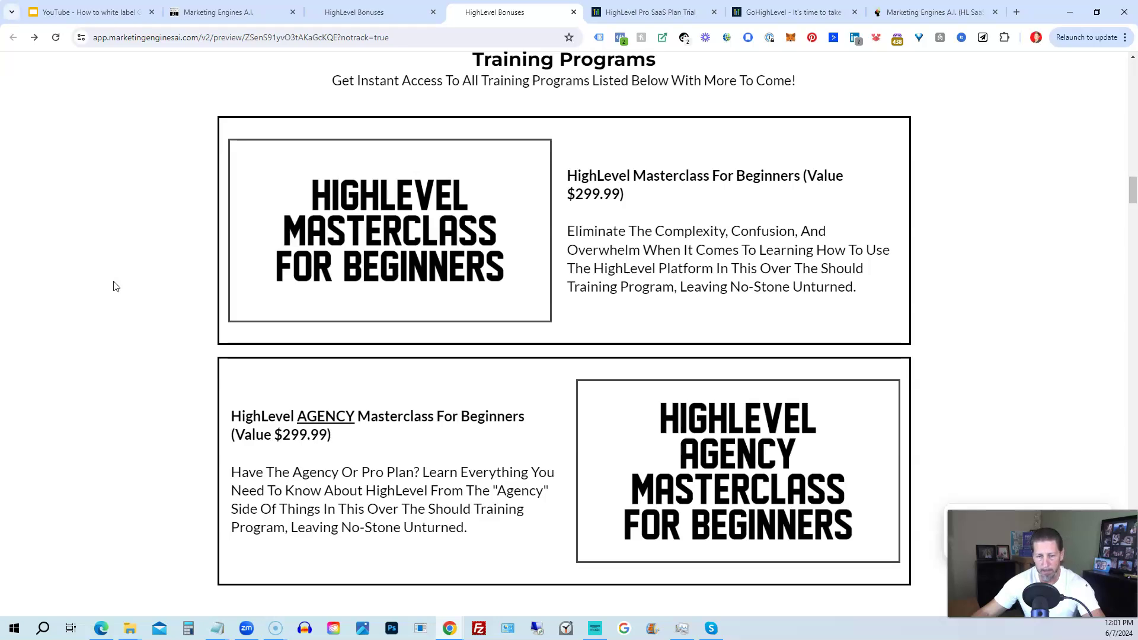
scroll(113, 286, down, 2)
scroll(111, 288, down, 2)
scroll(109, 290, down, 2)
scroll(107, 292, down, 1)
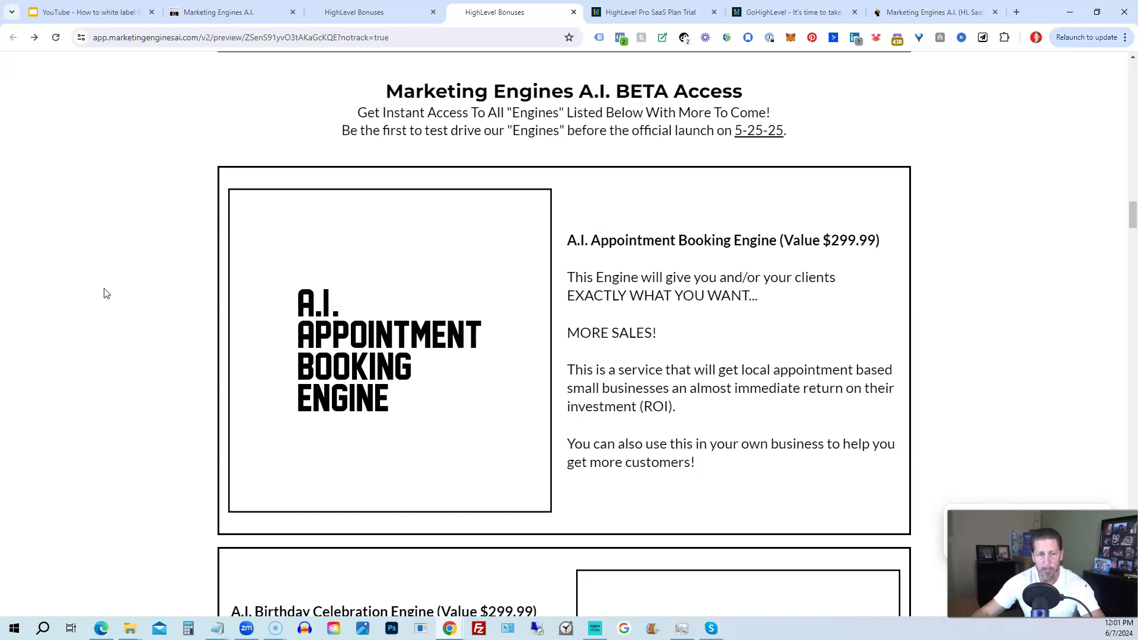
scroll(103, 293, down, 1)
scroll(103, 293, down, 1)
scroll(103, 294, down, 2)
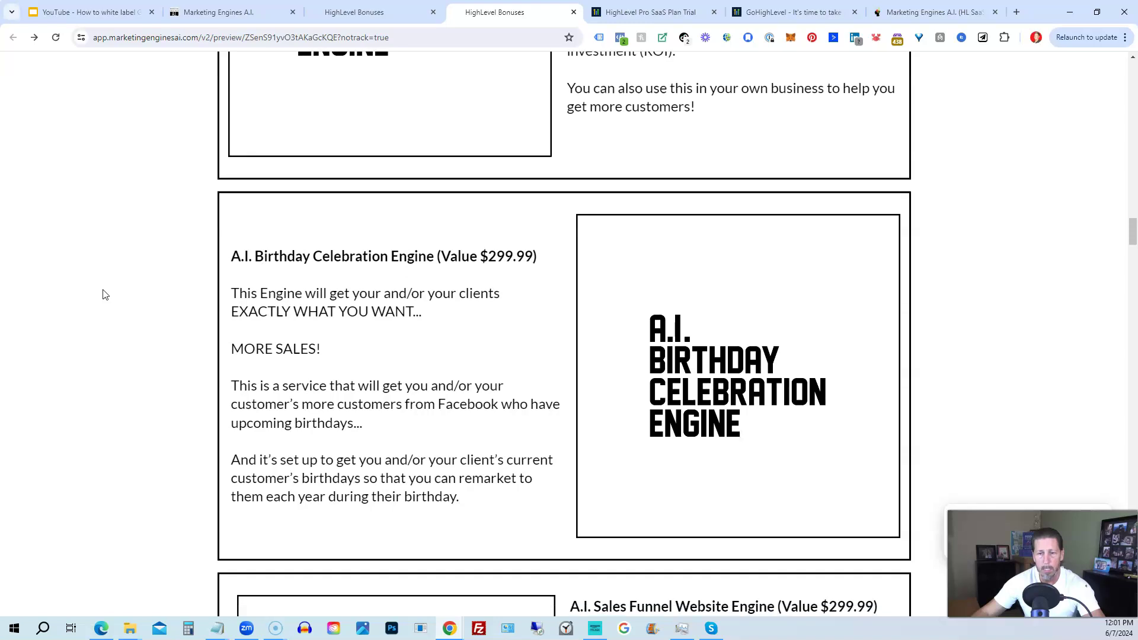
scroll(102, 294, down, 1)
scroll(103, 294, down, 1)
scroll(103, 295, down, 2)
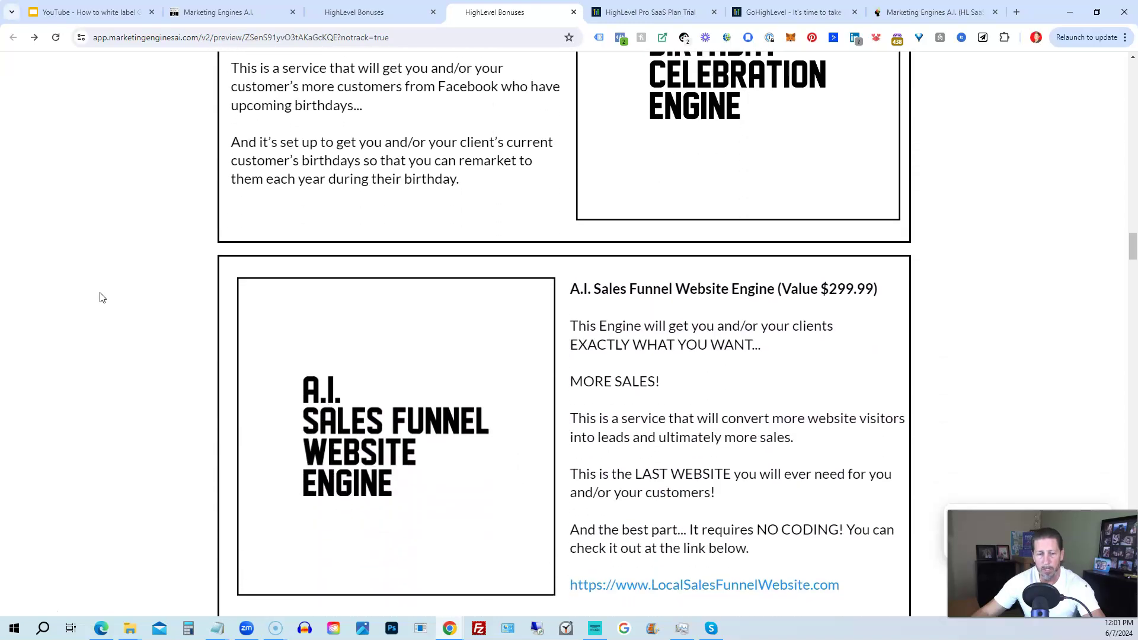
scroll(100, 297, down, 1)
scroll(100, 298, down, 1)
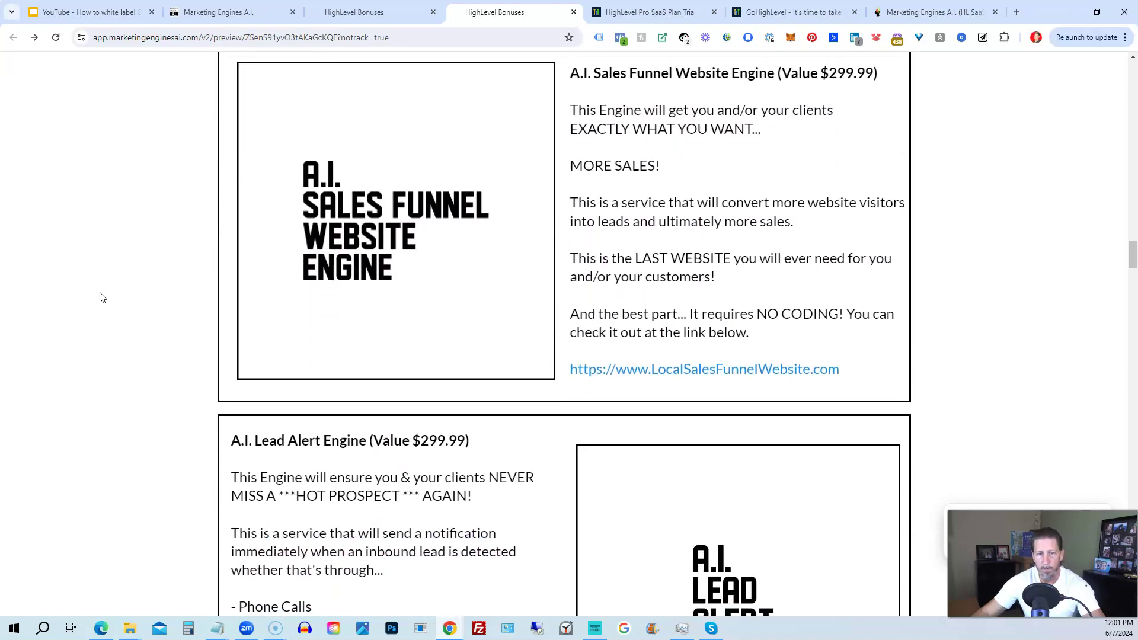
scroll(101, 298, down, 1)
scroll(101, 297, down, 1)
scroll(101, 297, down, 1)
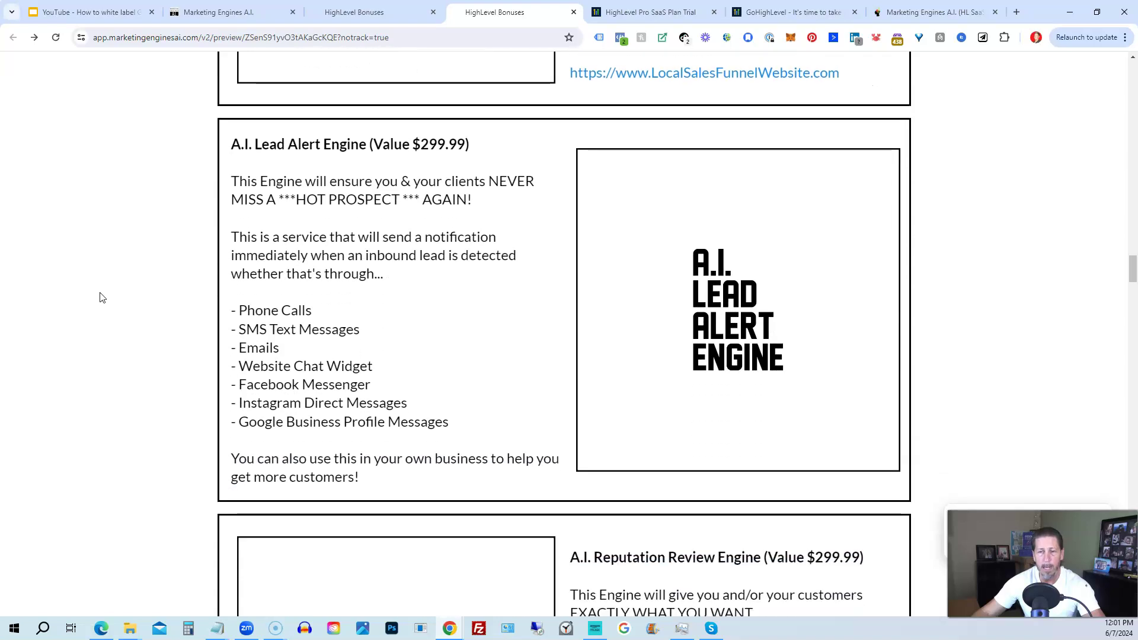
scroll(101, 298, down, 1)
scroll(100, 298, down, 2)
scroll(101, 298, down, 1)
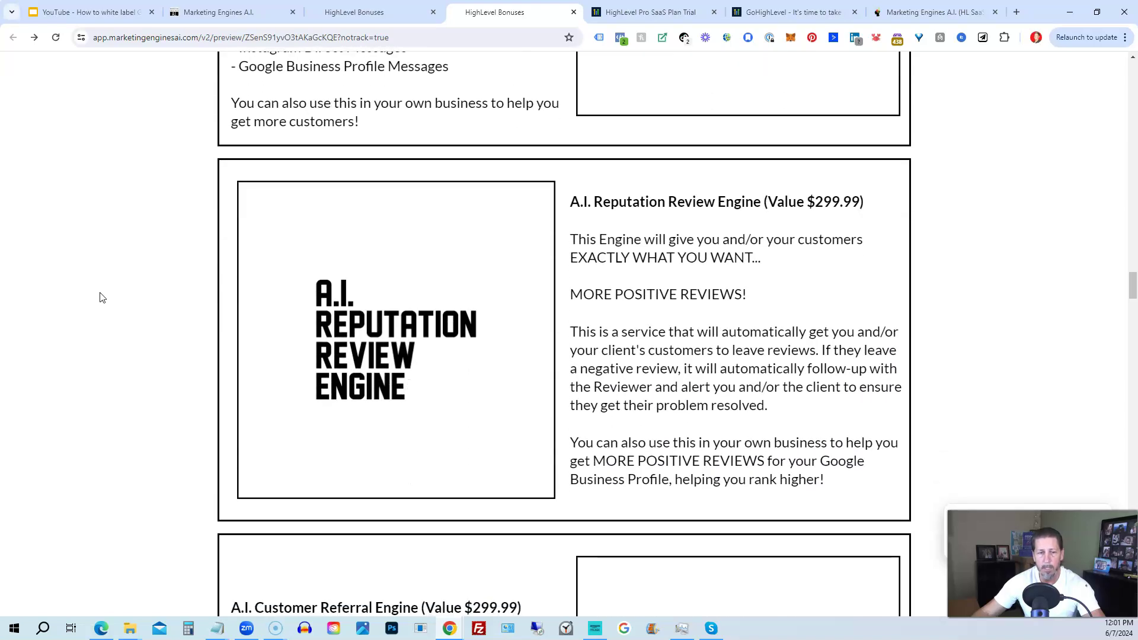
scroll(101, 298, down, 1)
scroll(101, 298, down, 3)
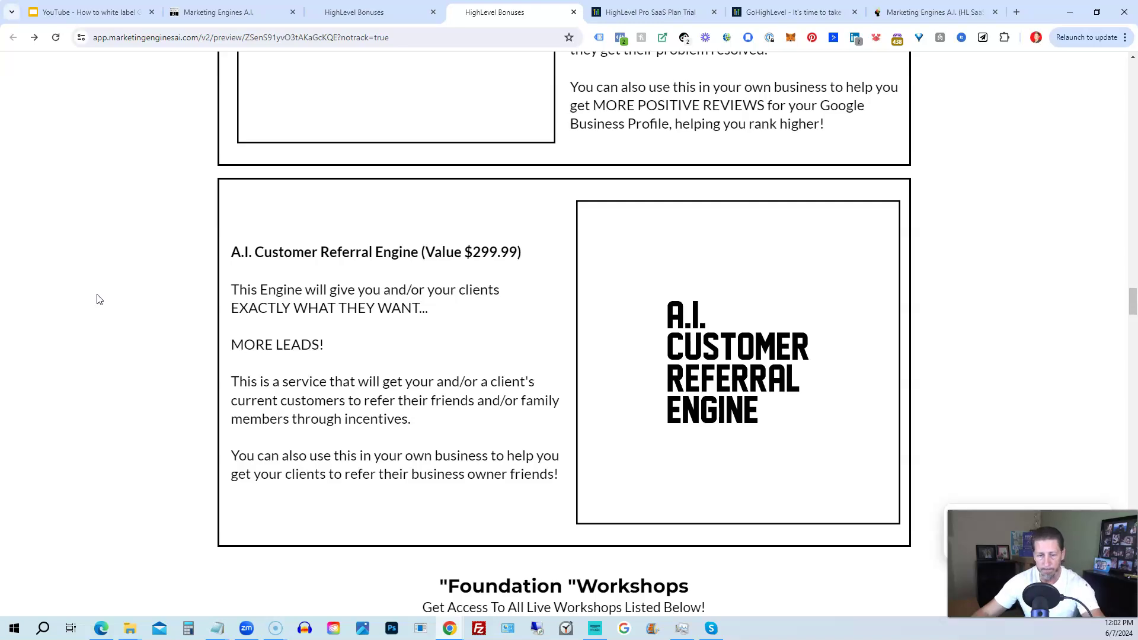
scroll(99, 300, down, 2)
scroll(99, 300, down, 3)
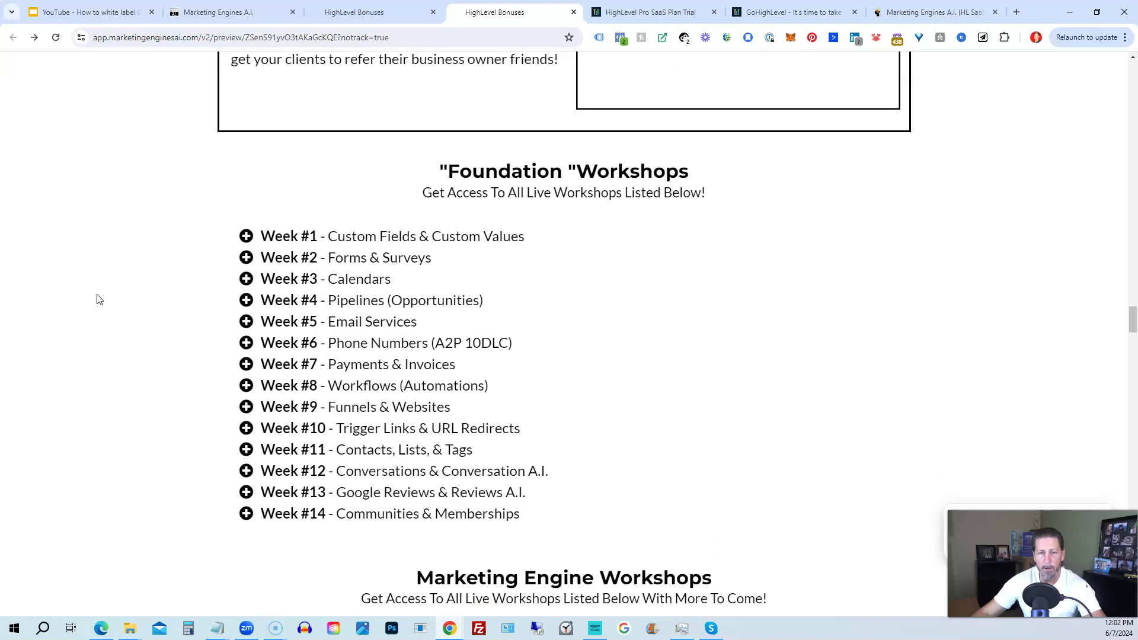
scroll(99, 300, down, 1)
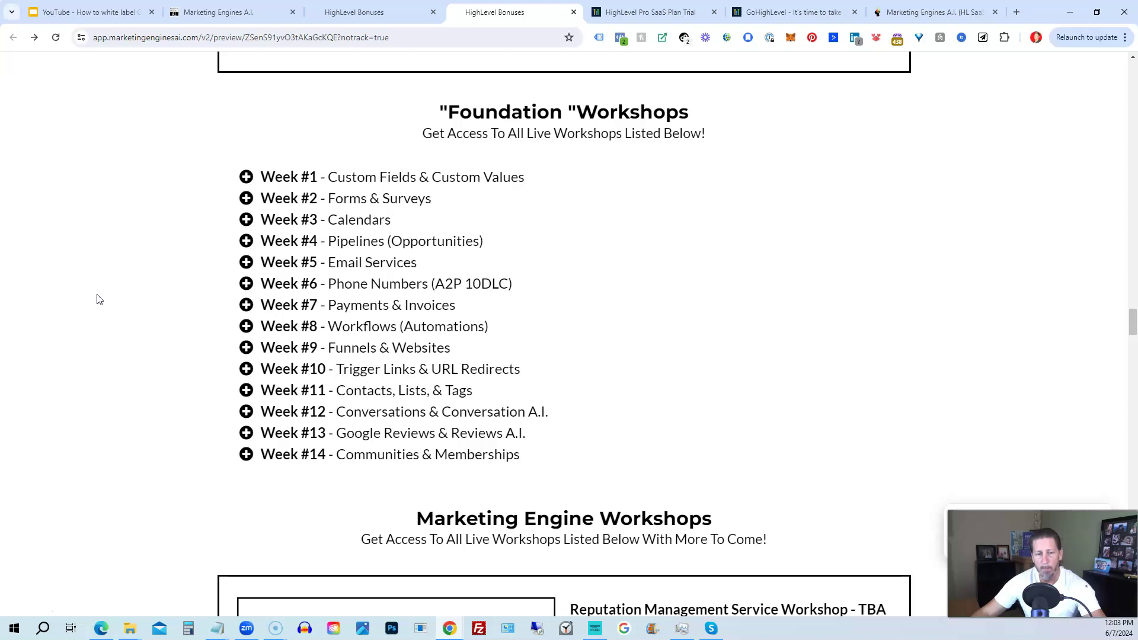
scroll(98, 299, down, 2)
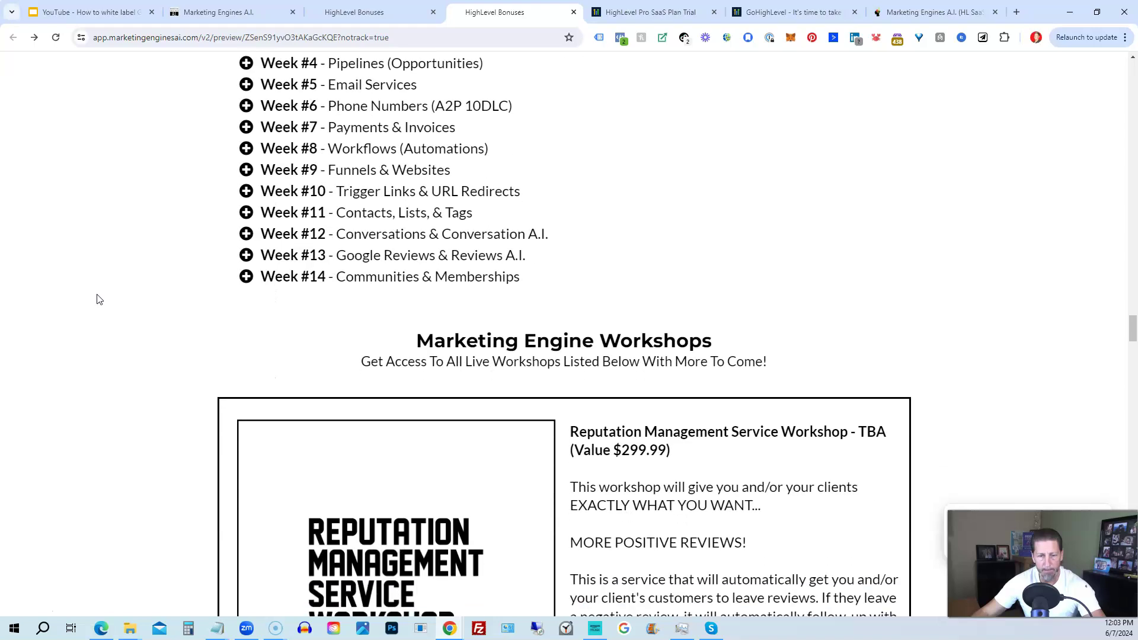
scroll(97, 300, down, 1)
scroll(98, 299, down, 1)
scroll(98, 300, down, 1)
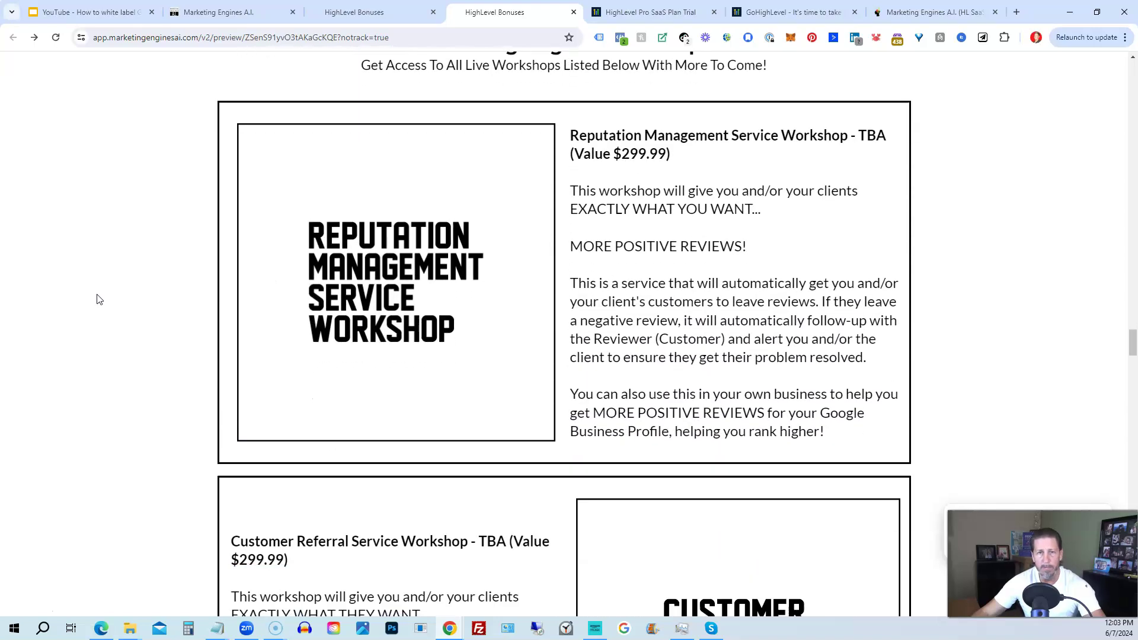
scroll(98, 299, up, 1)
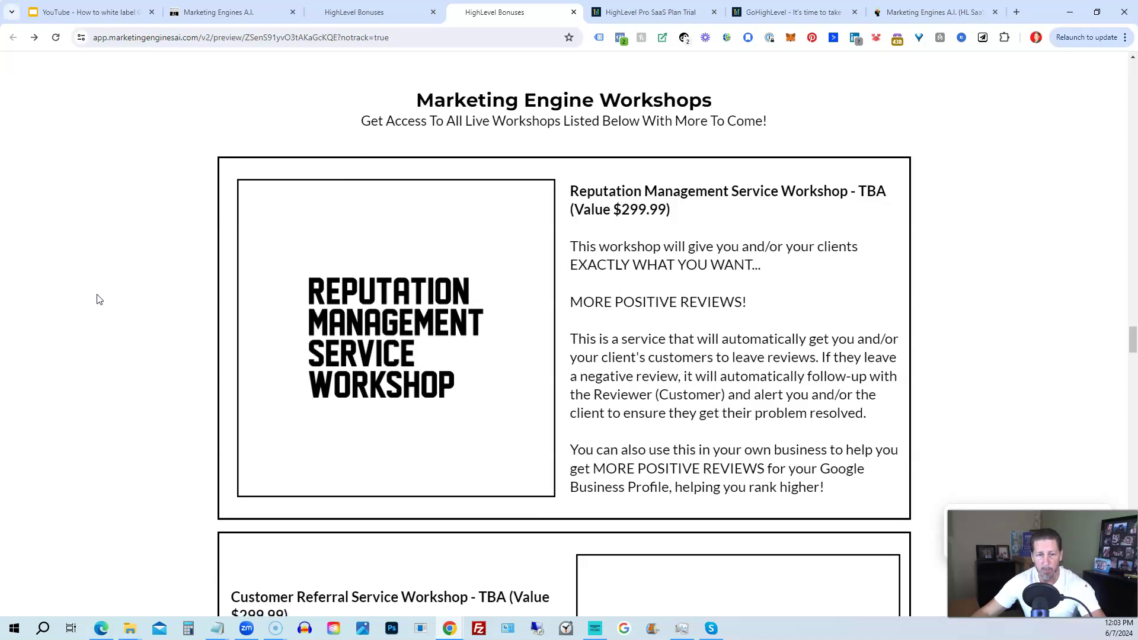
scroll(98, 300, down, 4)
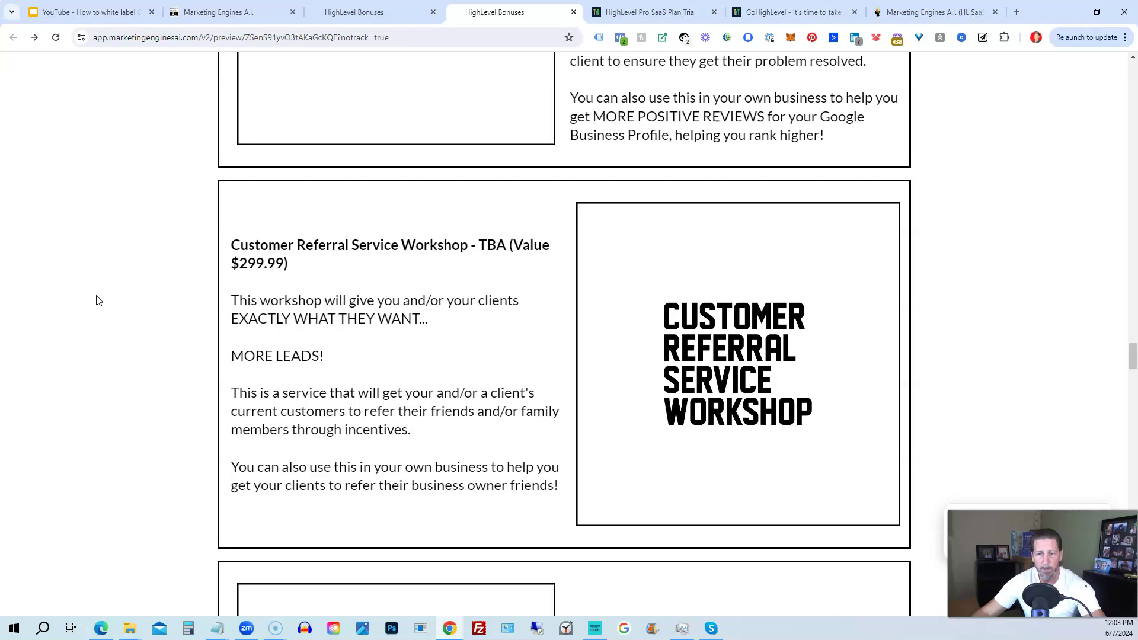
scroll(98, 301, down, 2)
scroll(97, 303, down, 2)
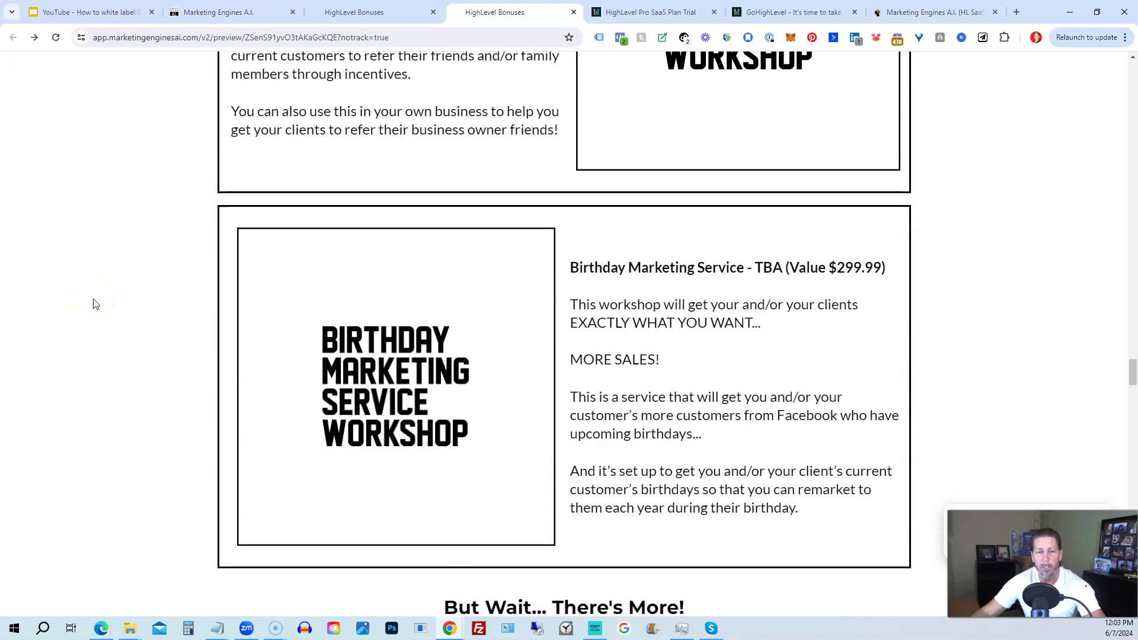
scroll(94, 305, down, 3)
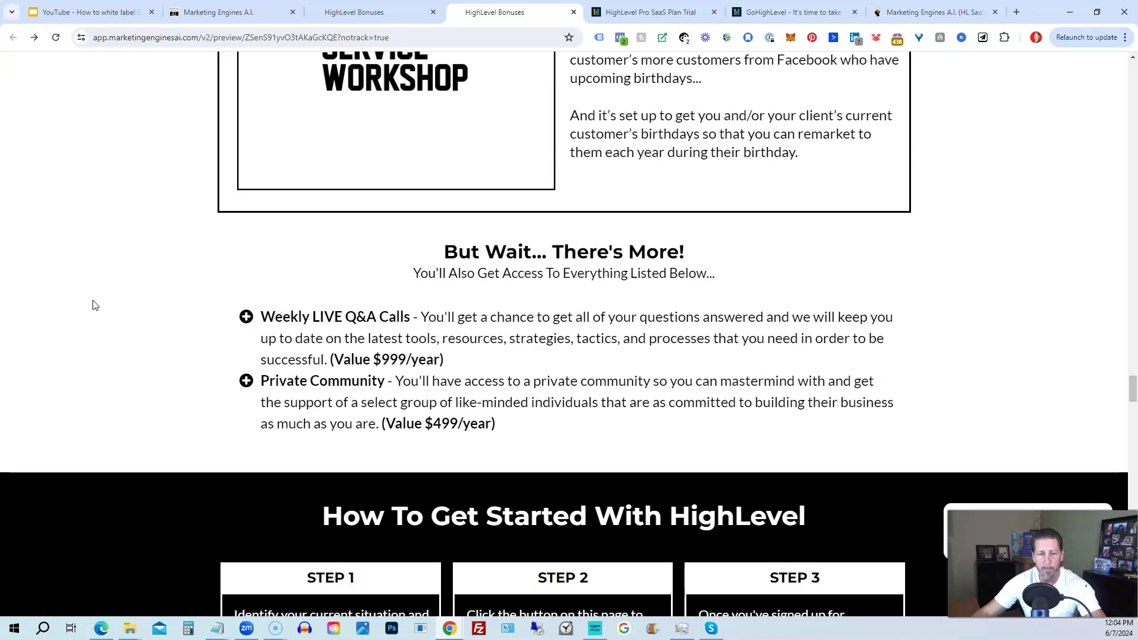
scroll(93, 305, down, 1)
scroll(93, 305, down, 2)
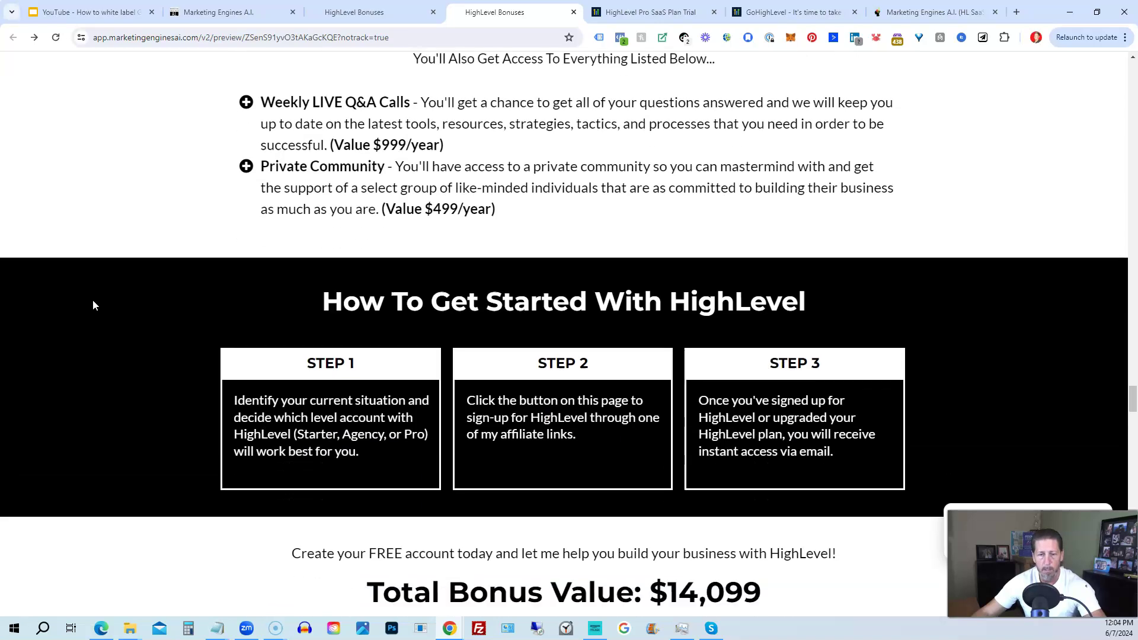
scroll(93, 305, down, 2)
scroll(94, 305, down, 2)
scroll(93, 305, down, 1)
scroll(93, 302, down, 2)
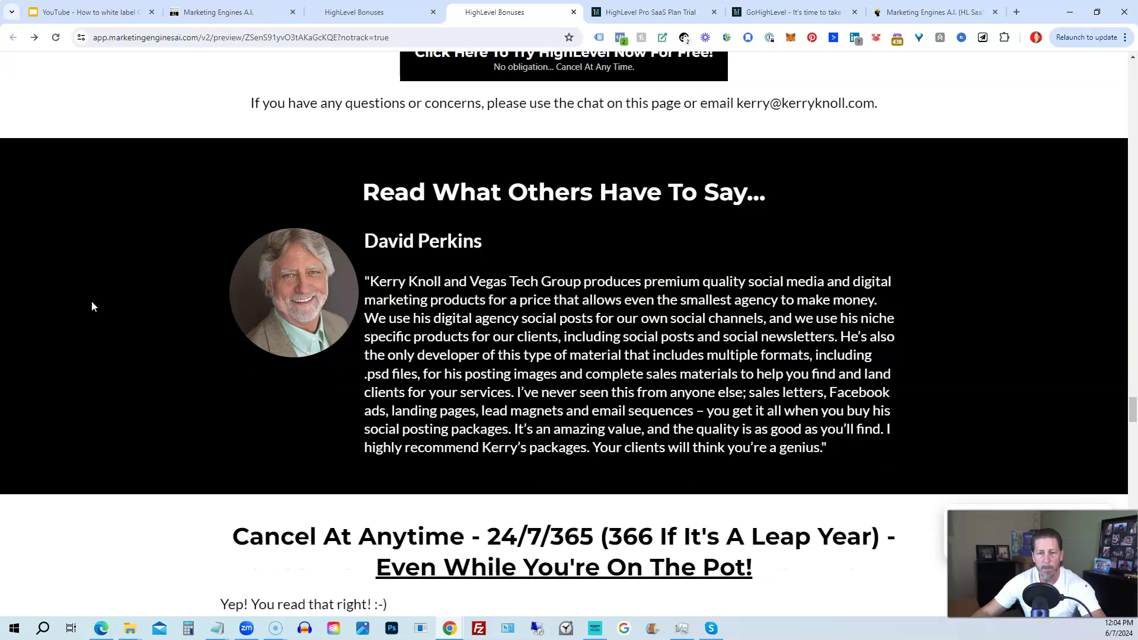
scroll(92, 301, down, 2)
scroll(91, 307, down, 1)
scroll(90, 307, down, 1)
scroll(91, 306, down, 1)
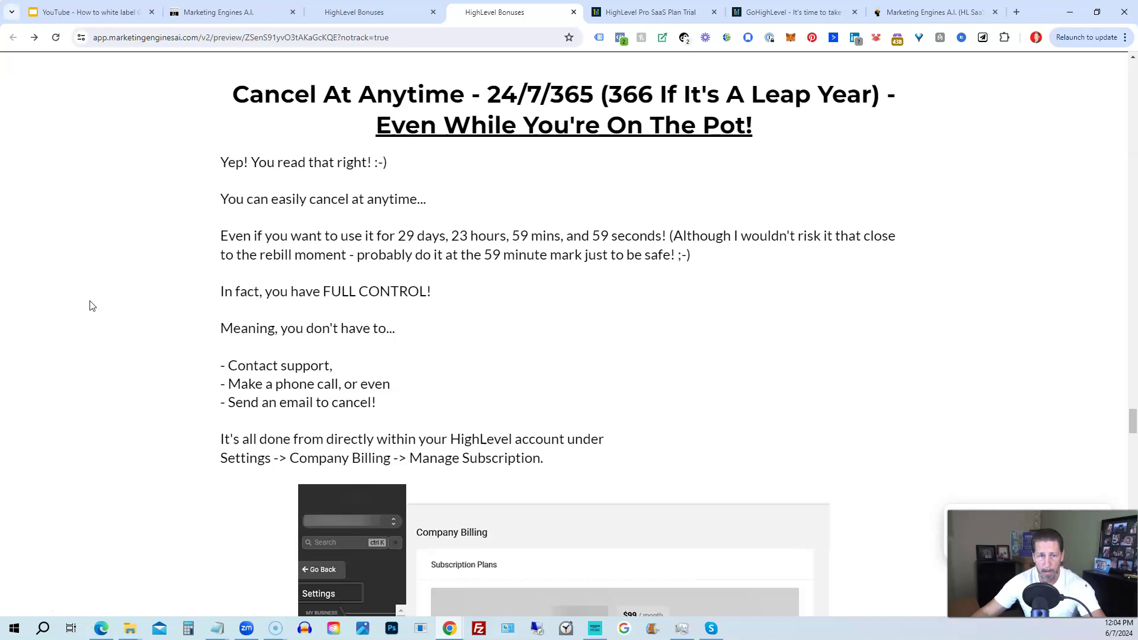
scroll(89, 307, down, 3)
scroll(90, 307, down, 2)
scroll(89, 306, down, 2)
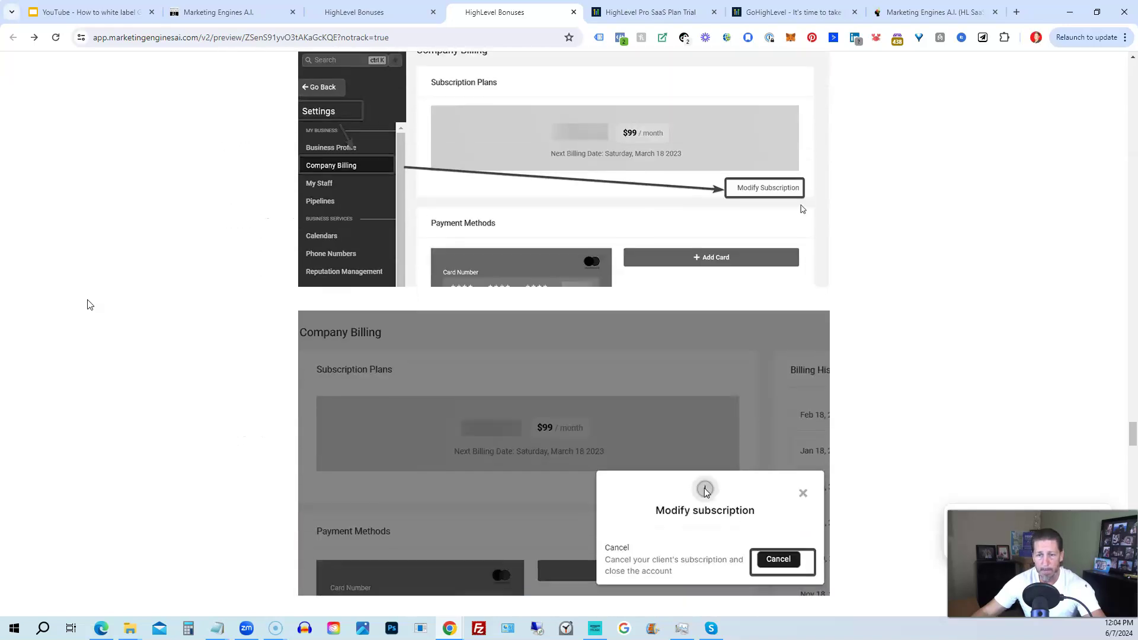
scroll(87, 305, down, 1)
scroll(88, 305, down, 1)
scroll(87, 304, down, 1)
scroll(87, 305, down, 1)
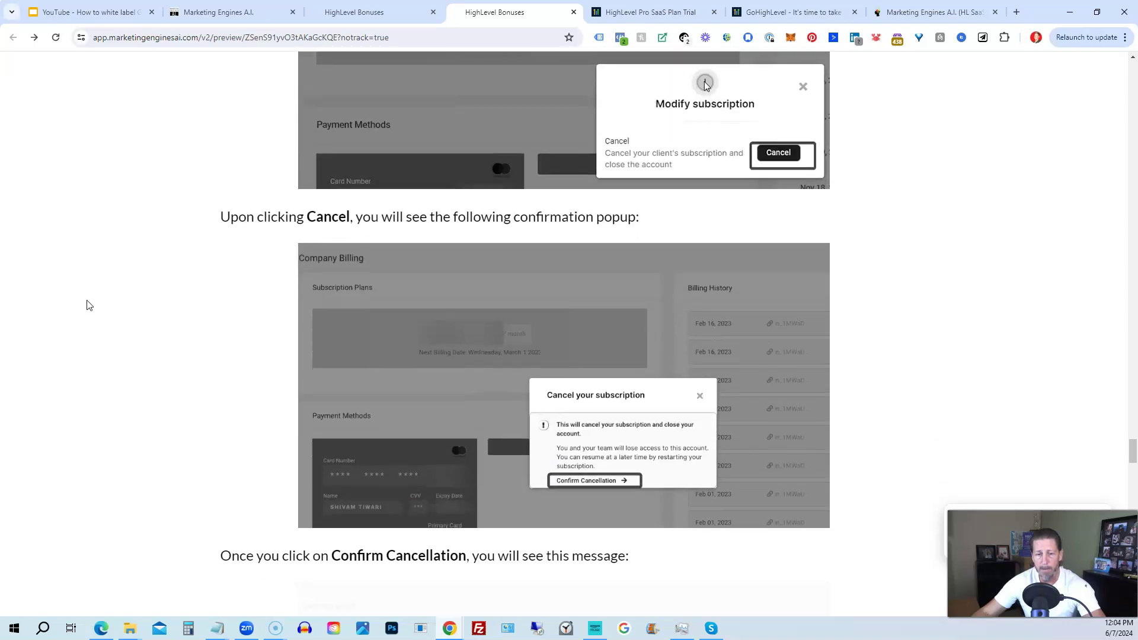
scroll(87, 305, down, 1)
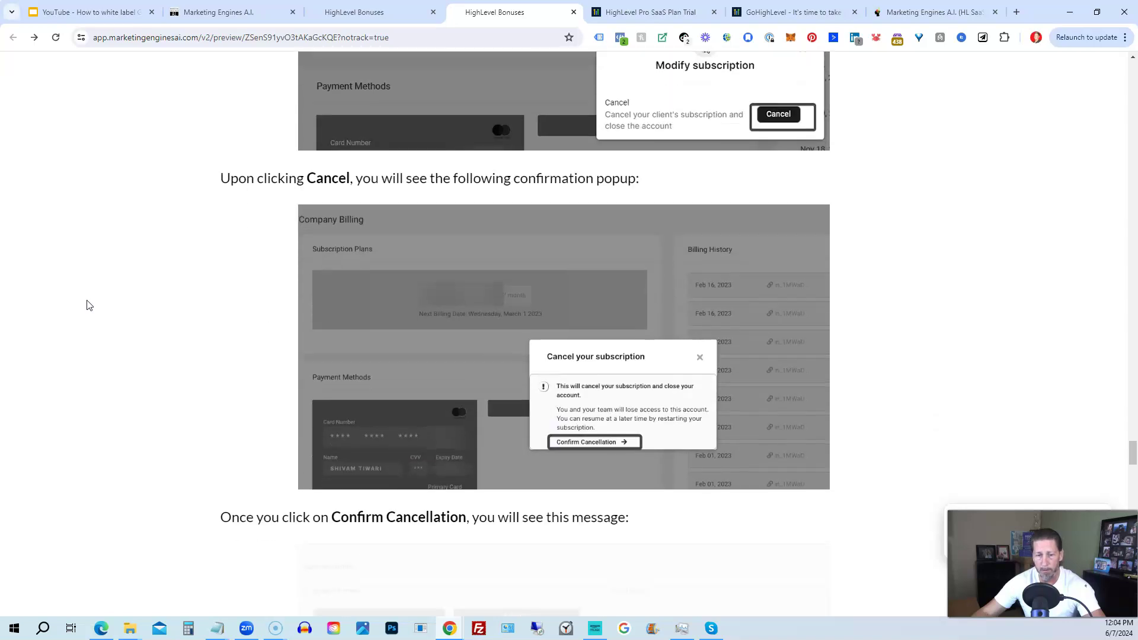
scroll(87, 305, down, 1)
scroll(87, 305, down, 2)
scroll(87, 305, down, 1)
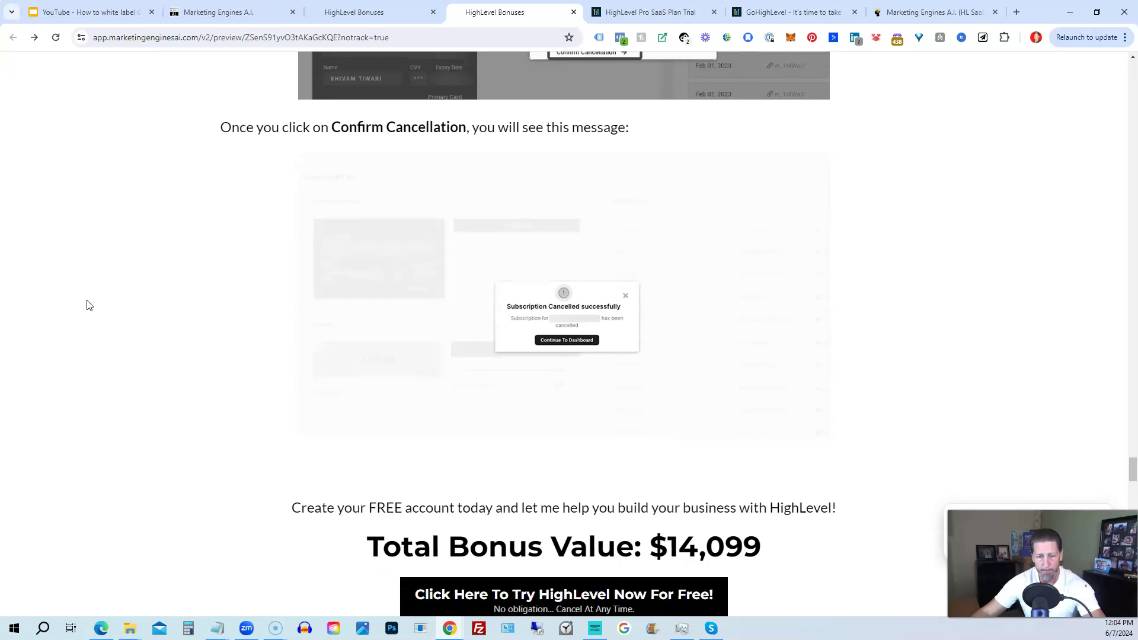
scroll(87, 305, down, 2)
scroll(86, 306, down, 1)
scroll(85, 305, down, 1)
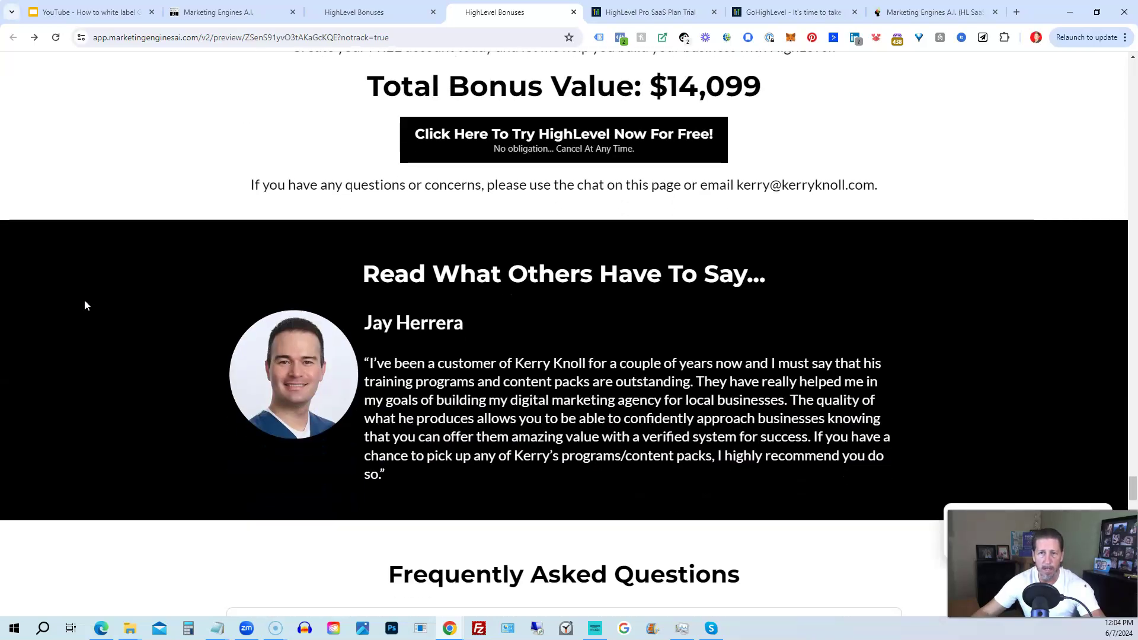
scroll(85, 305, down, 1)
scroll(84, 305, down, 2)
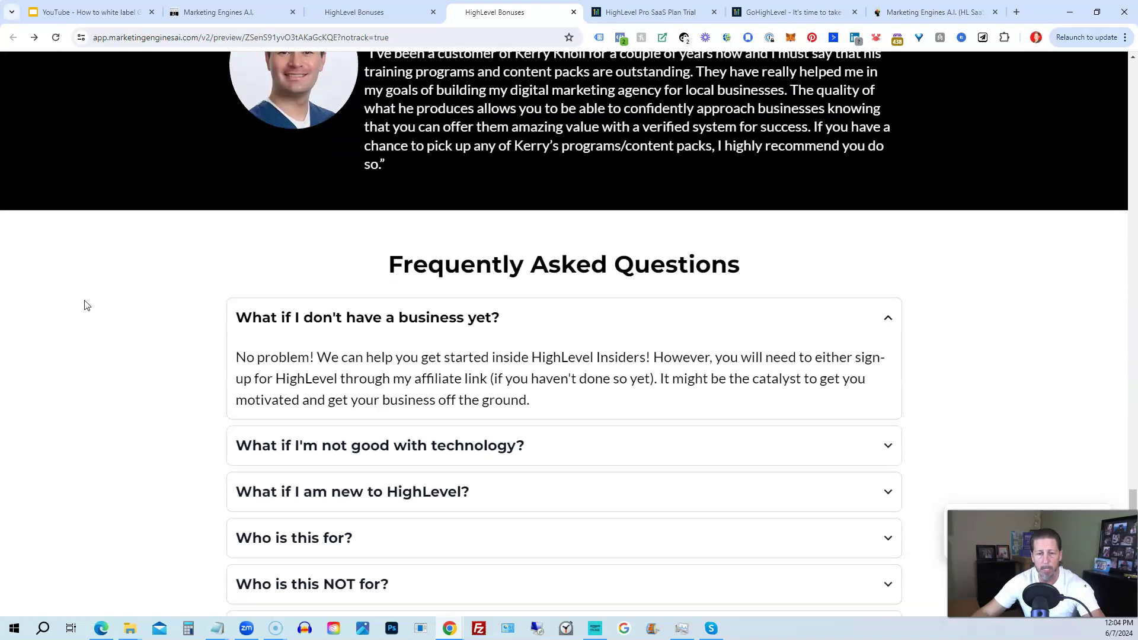
scroll(84, 305, down, 1)
scroll(84, 305, down, 1)
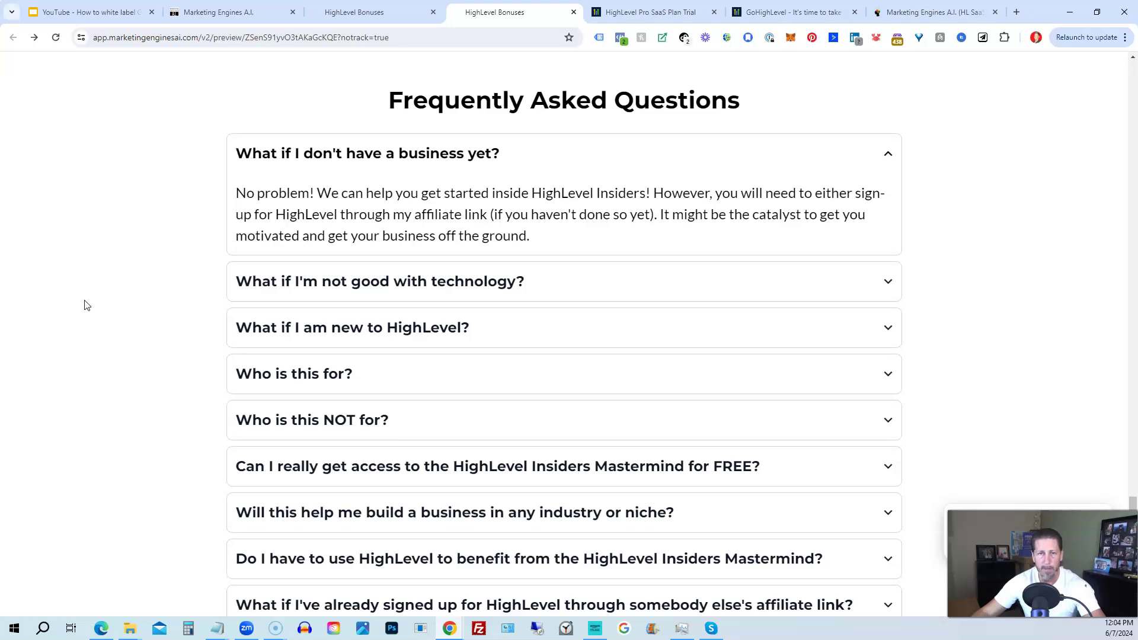
scroll(84, 305, down, 1)
scroll(85, 305, up, 1)
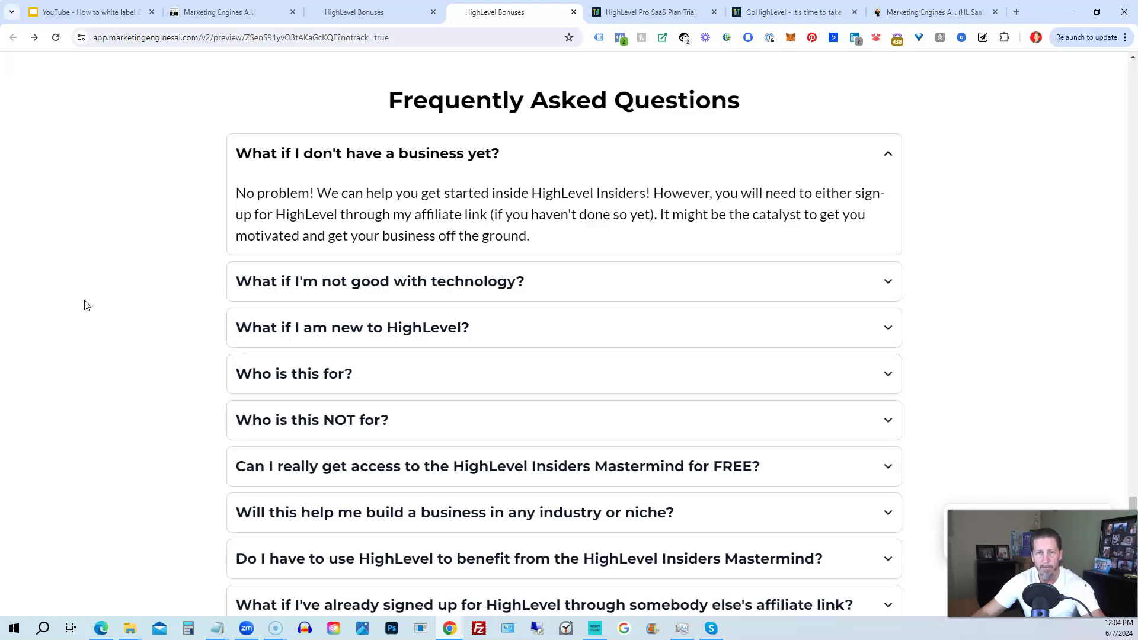
scroll(85, 306, down, 1)
scroll(84, 305, down, 2)
scroll(84, 306, down, 1)
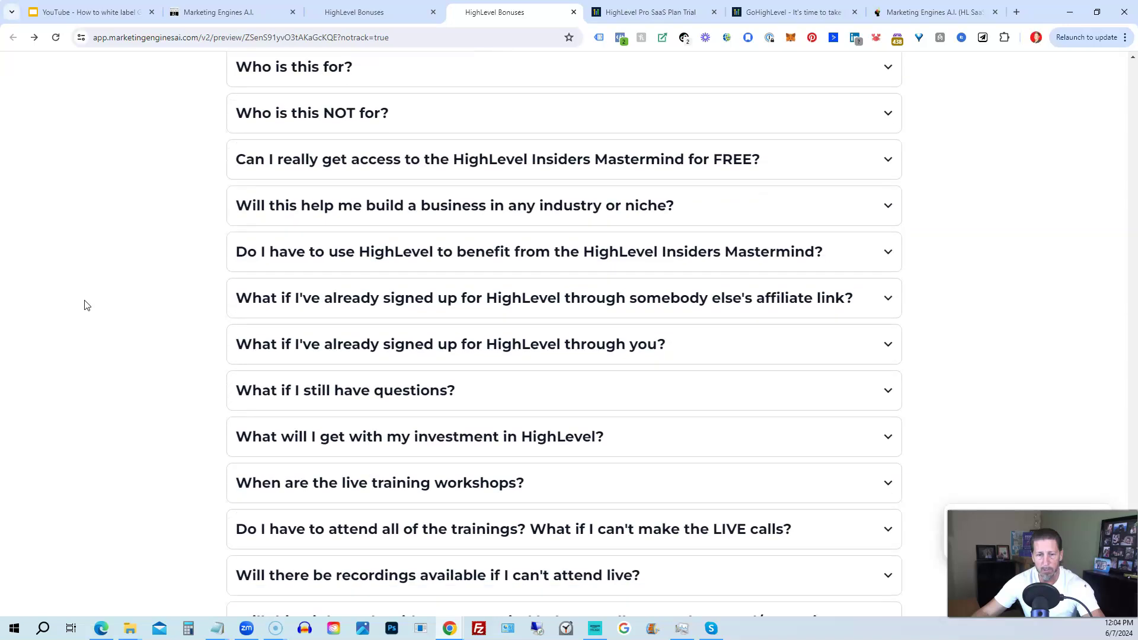
scroll(85, 306, down, 1)
scroll(85, 305, down, 1)
scroll(84, 306, down, 1)
scroll(84, 305, down, 1)
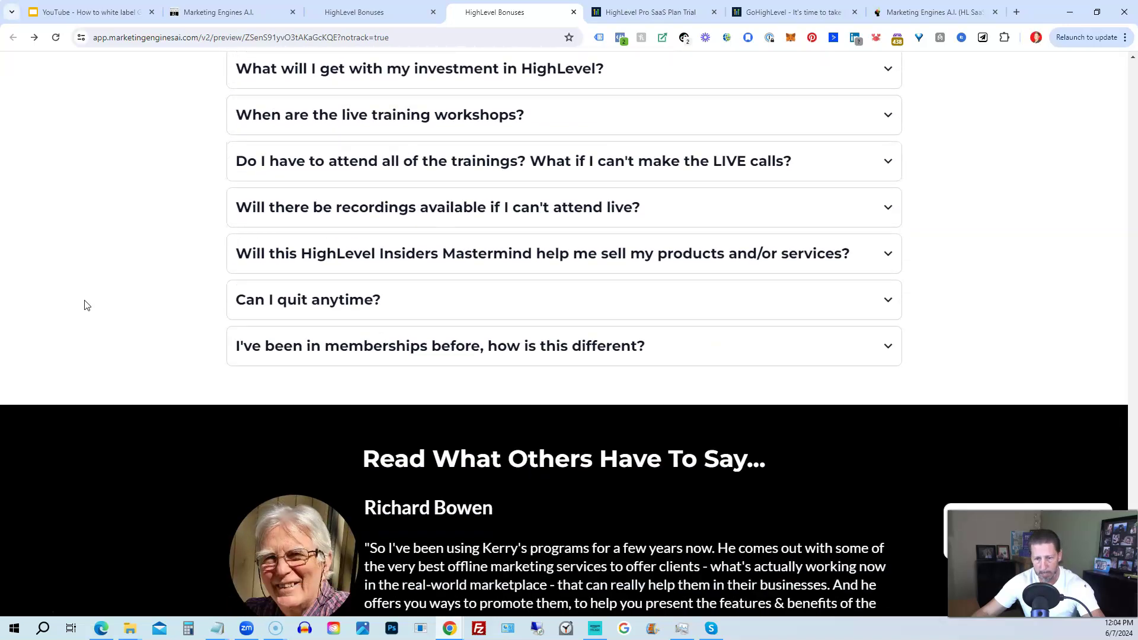
scroll(85, 305, down, 1)
scroll(84, 305, down, 1)
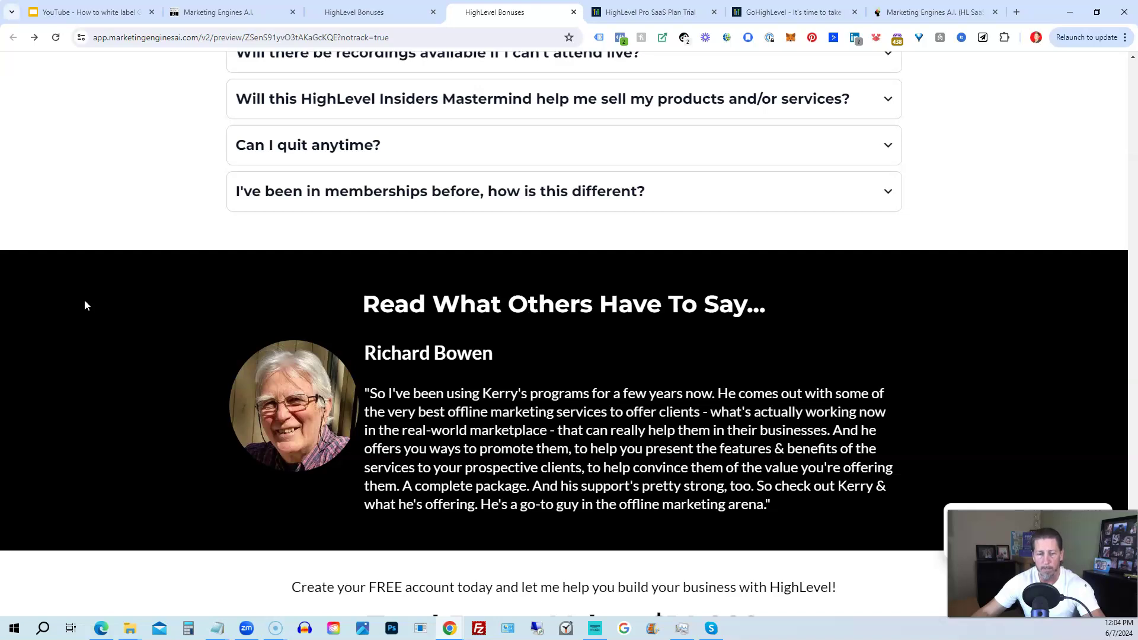
scroll(84, 304, down, 1)
scroll(84, 305, down, 1)
scroll(85, 304, down, 2)
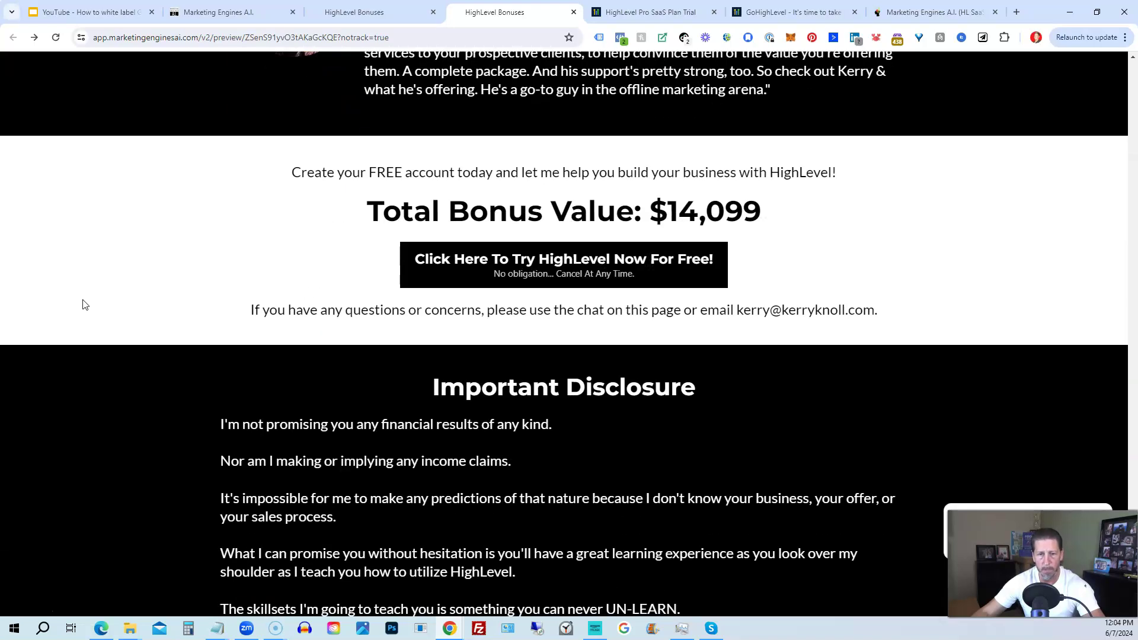
scroll(83, 306, down, 1)
scroll(82, 305, down, 1)
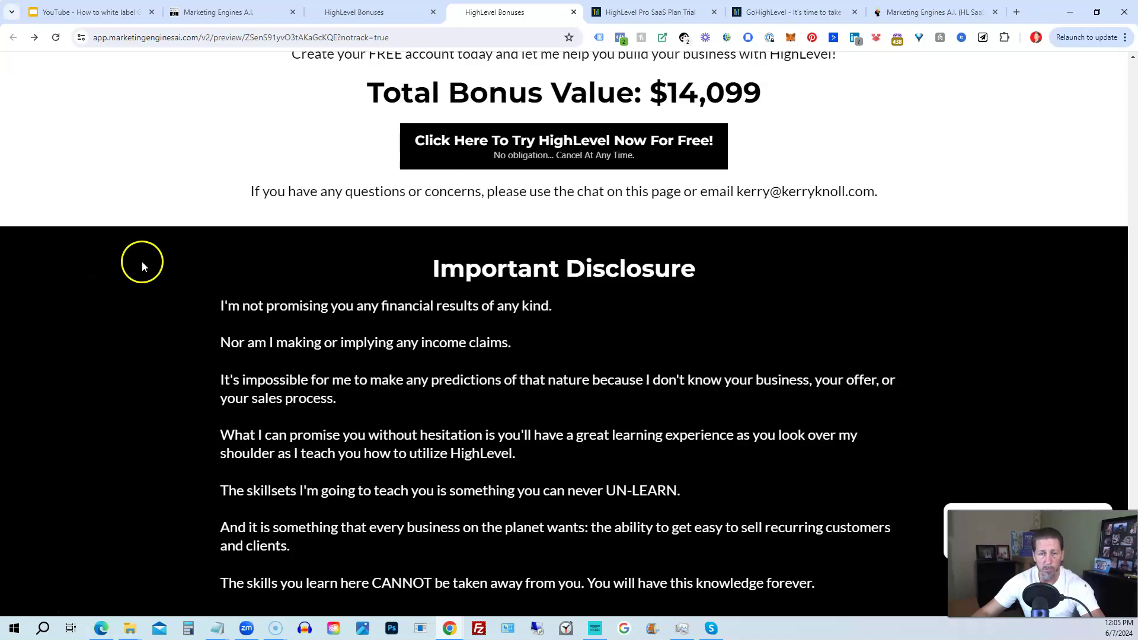
Bring up the Try HighLevel Now For FREE! offer and reach the HighLevel Pro upgrade request form.
click(483, 156)
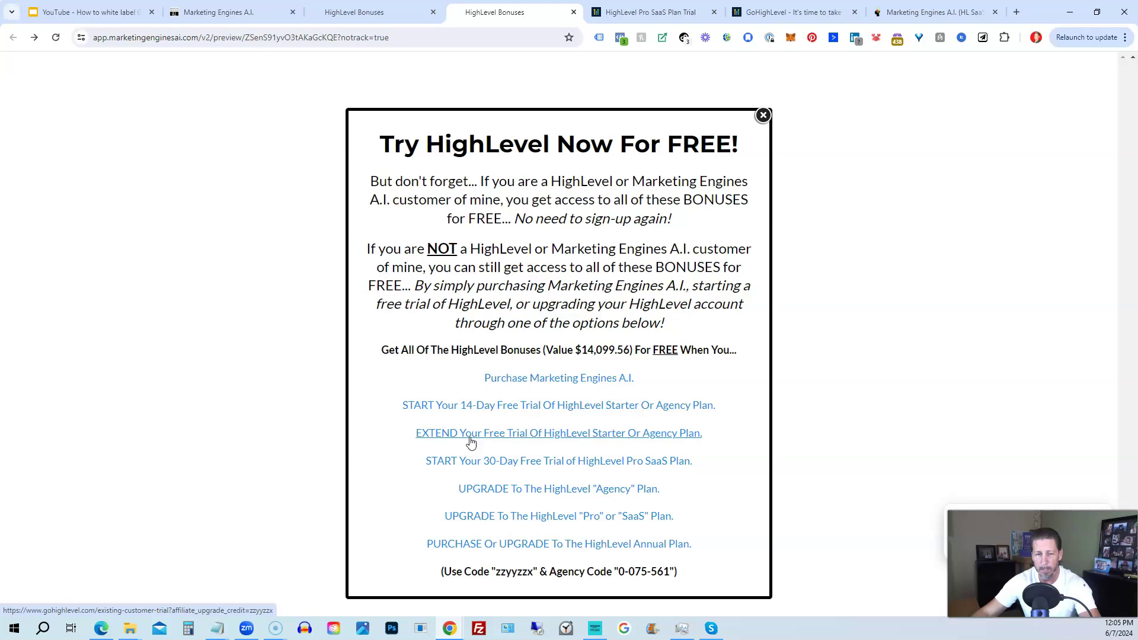
click(461, 437)
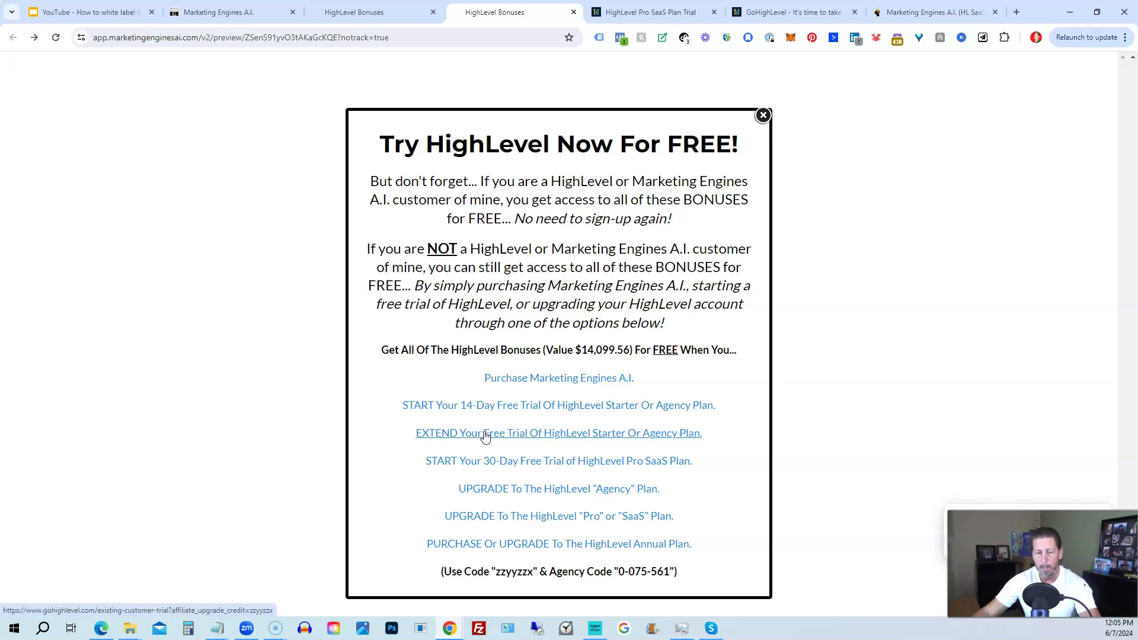
click(479, 460)
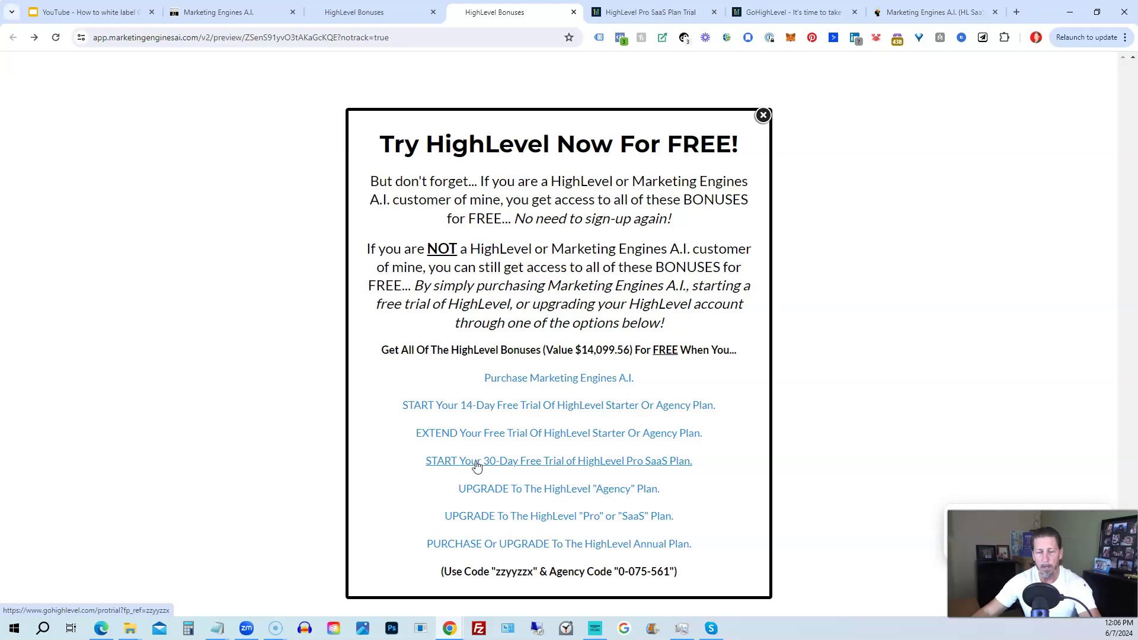
click(482, 462)
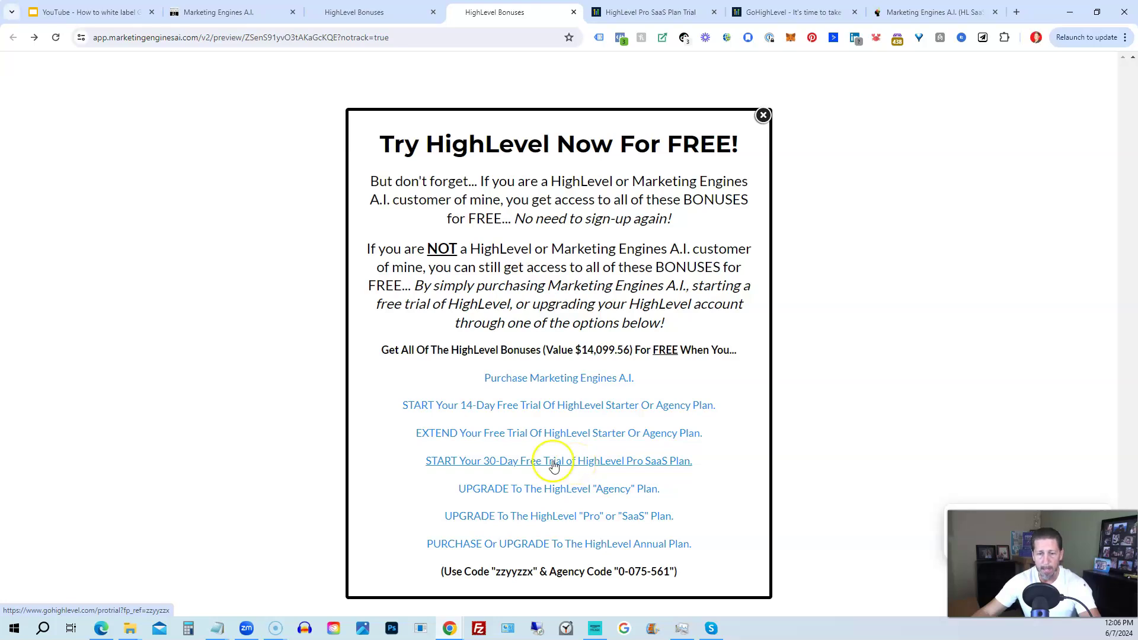
click(387, 462)
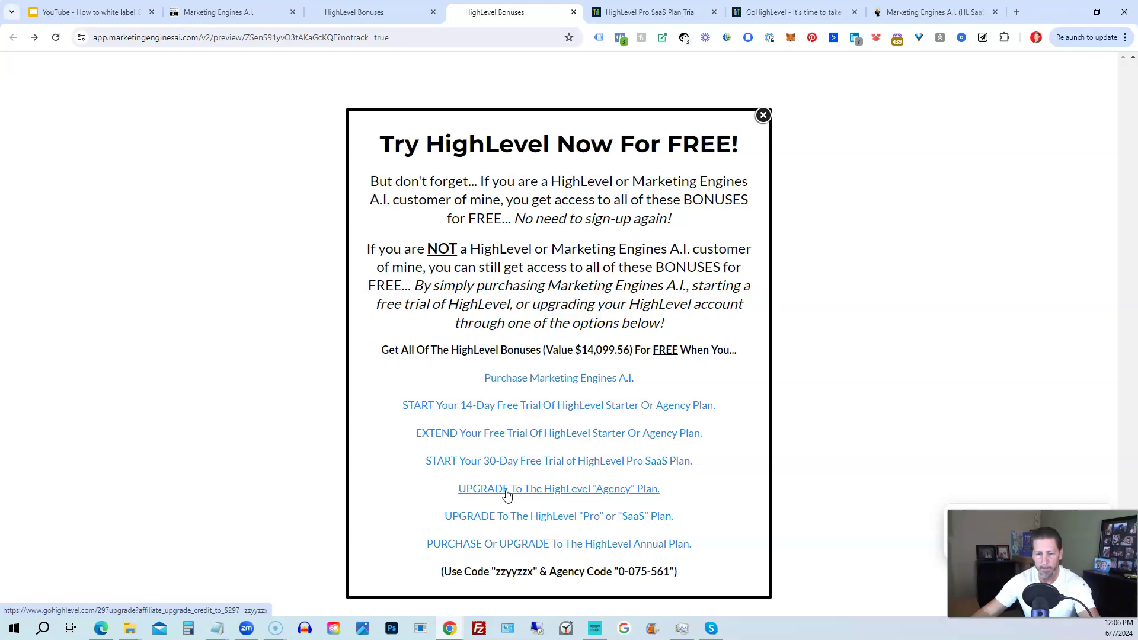
click(485, 518)
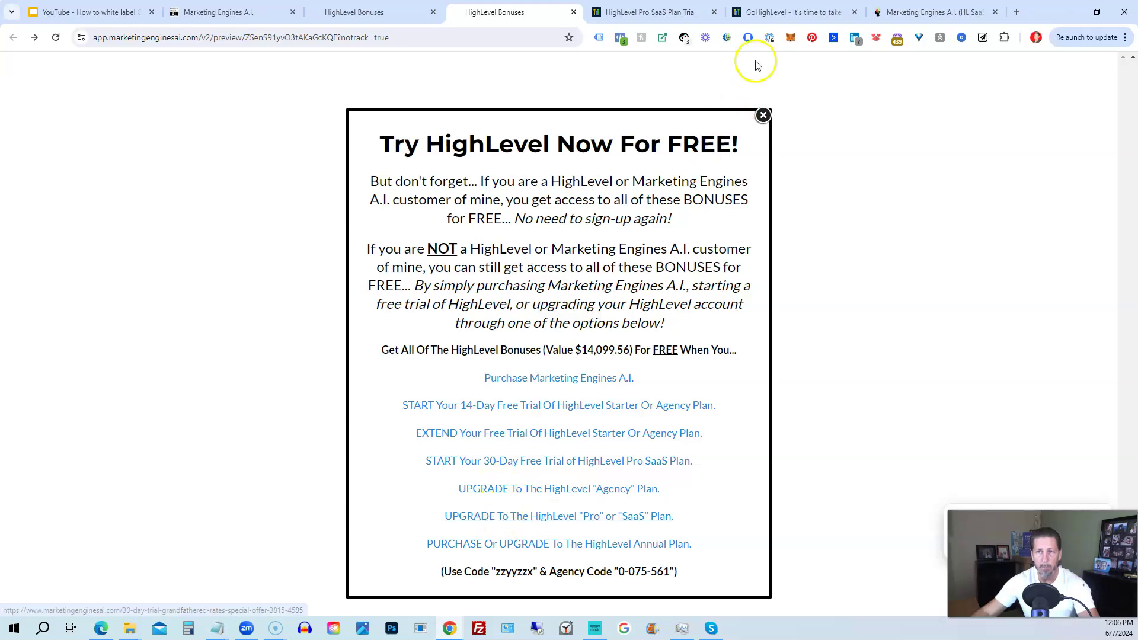
click(762, 12)
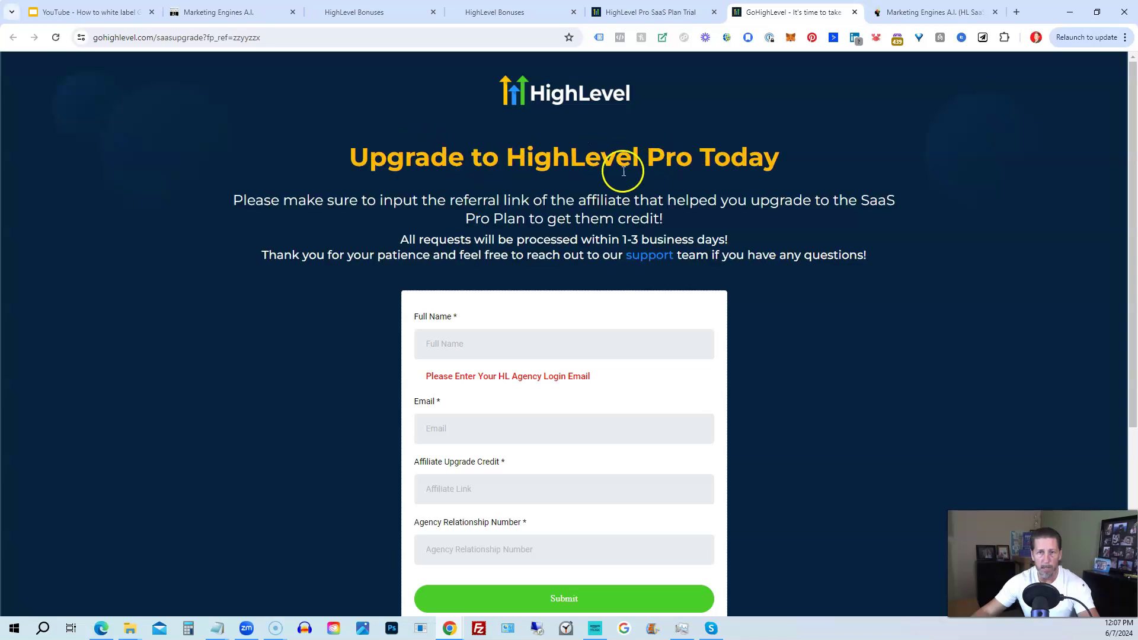
scroll(333, 276, down, 2)
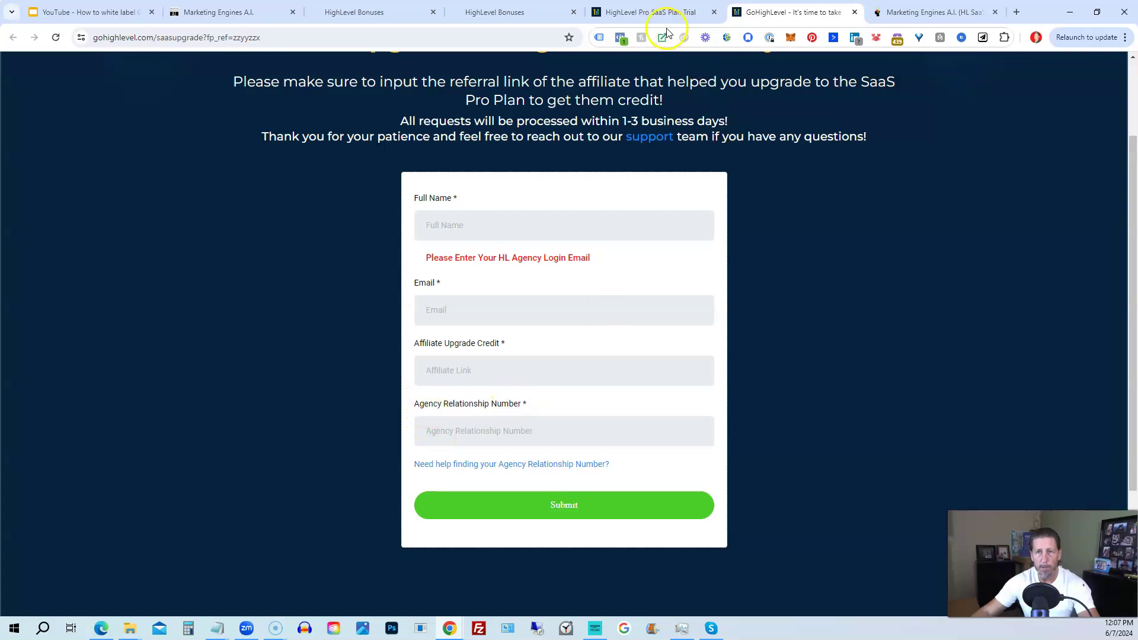
click(651, 12)
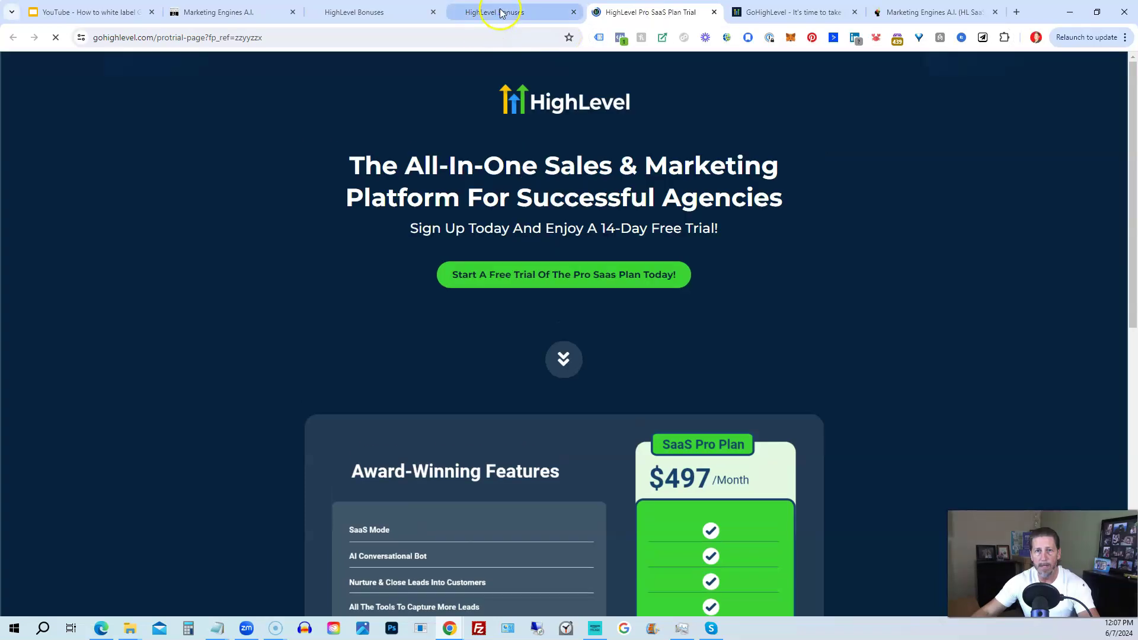
click(501, 13)
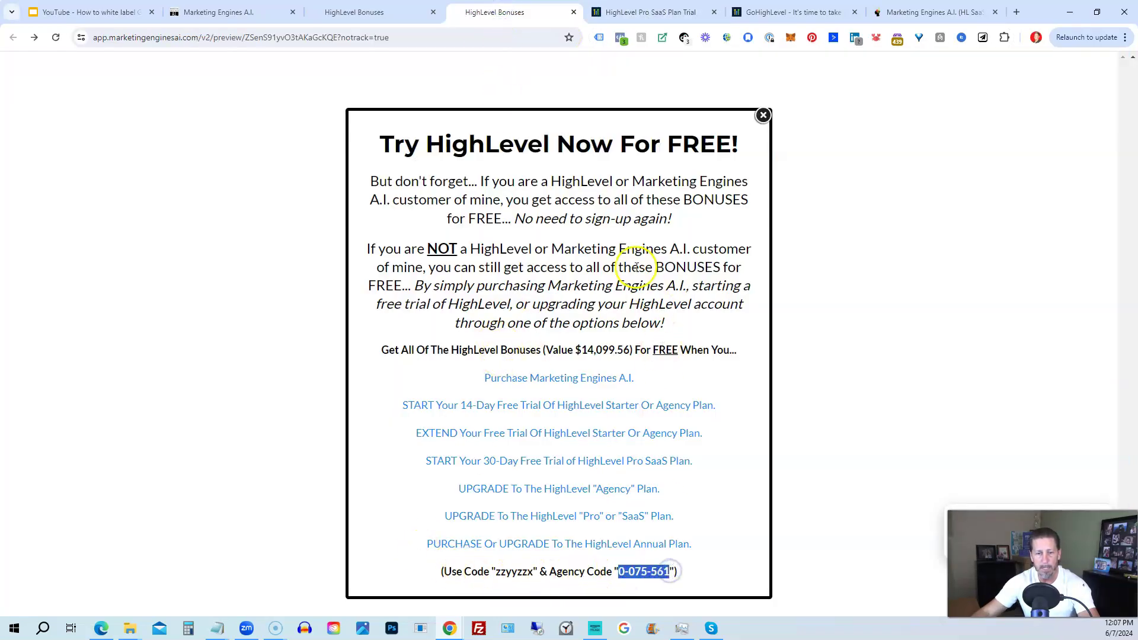
drag(496, 571, 536, 573)
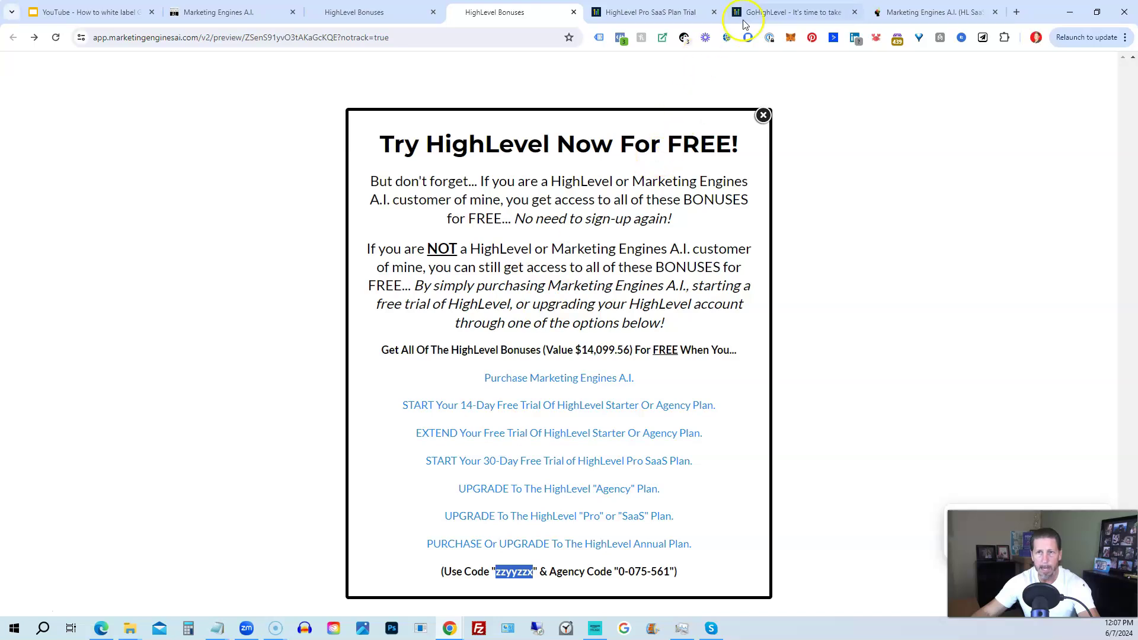
click(755, 10)
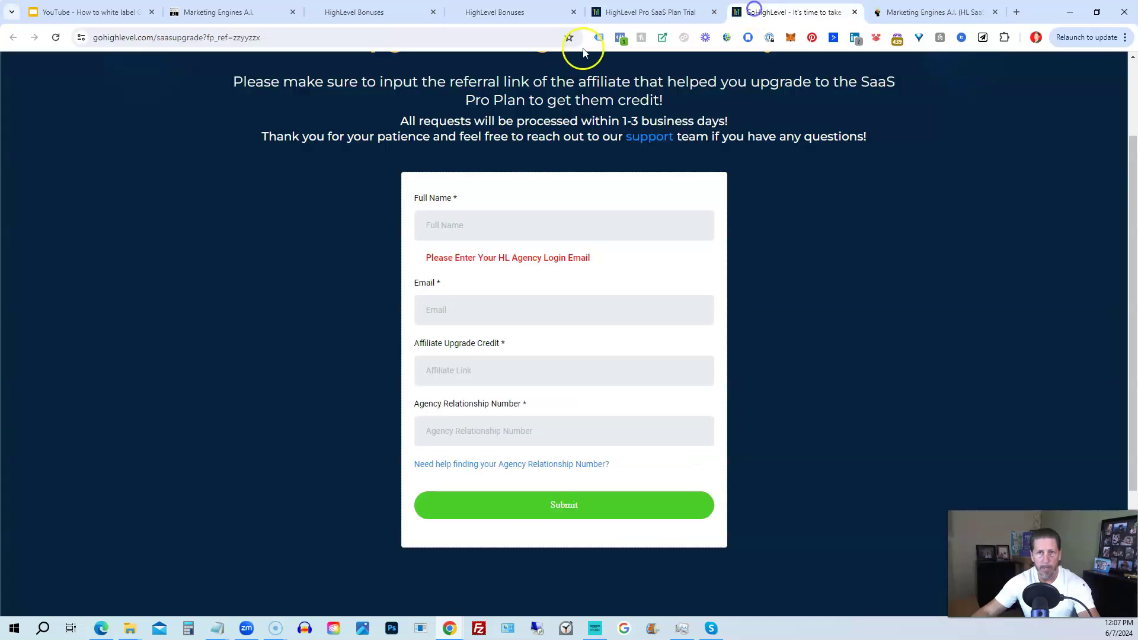
click(532, 10)
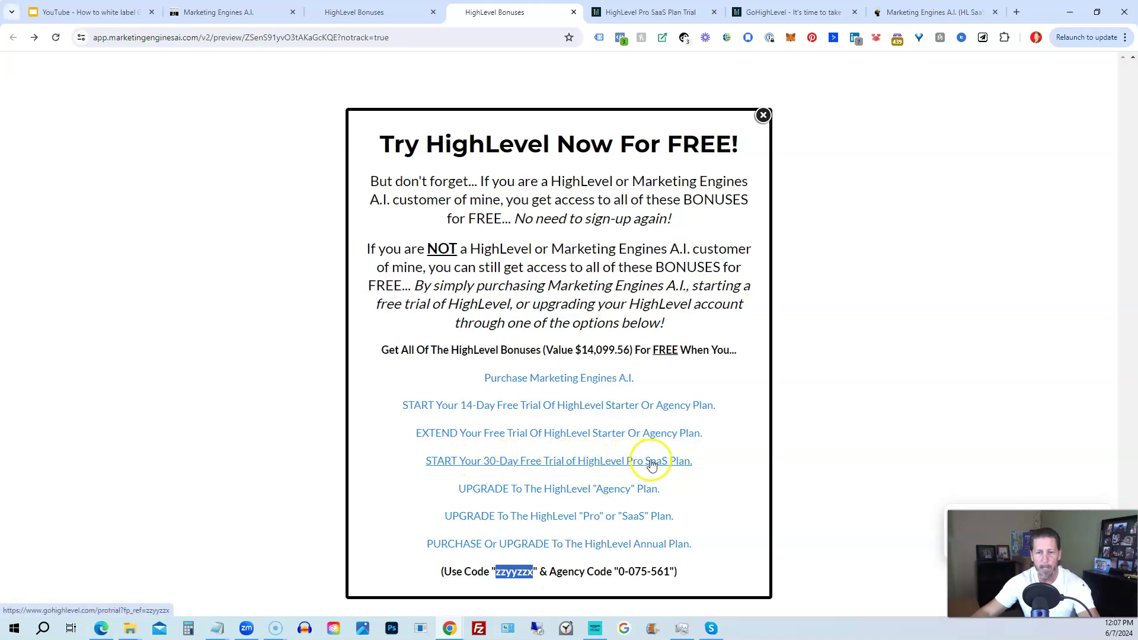
click(644, 14)
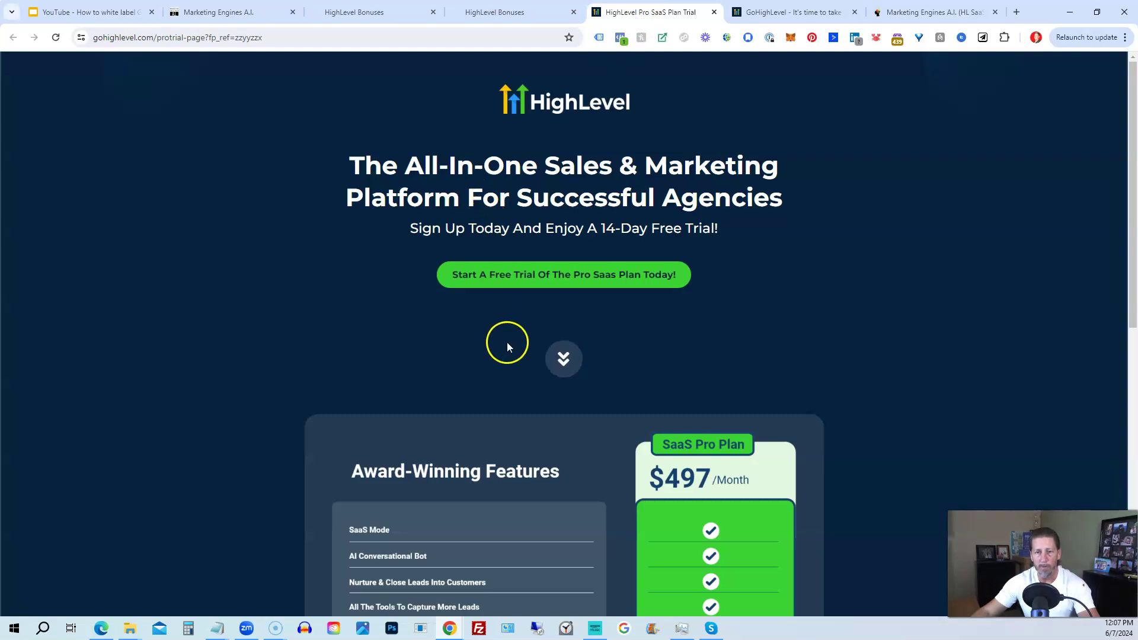
scroll(507, 347, down, 2)
scroll(495, 335, down, 2)
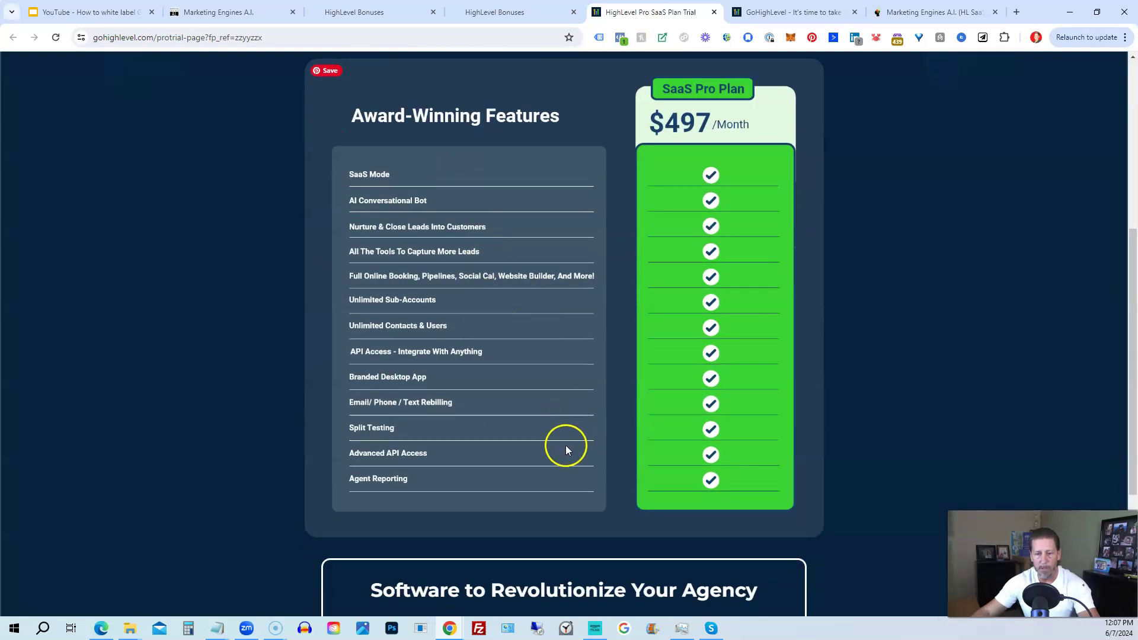
scroll(566, 450, down, 3)
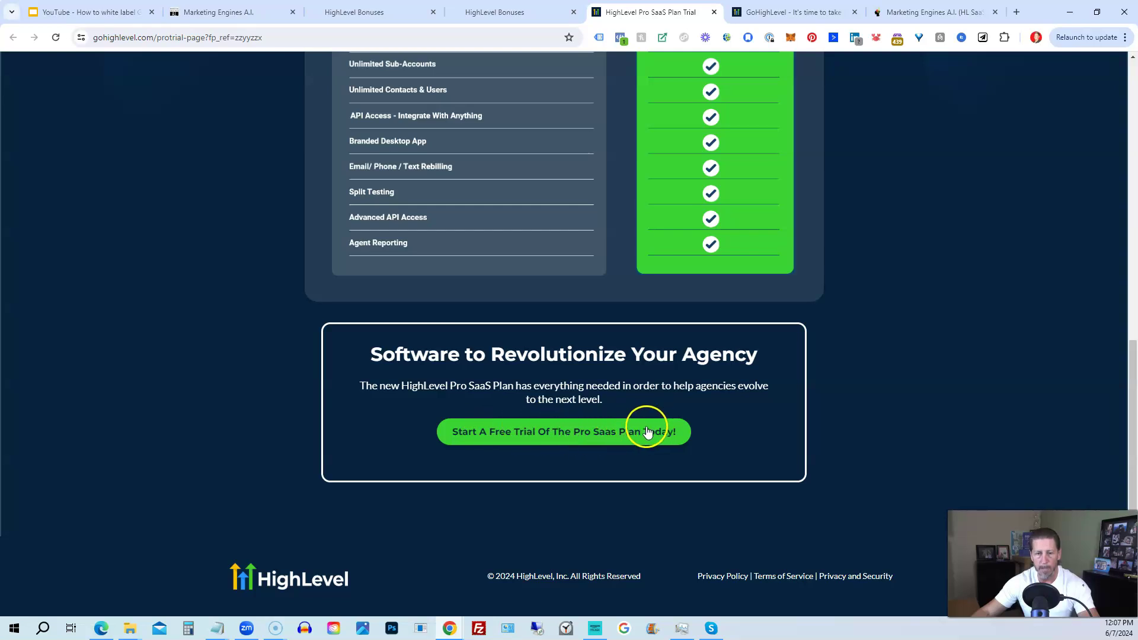
scroll(573, 373, up, 1)
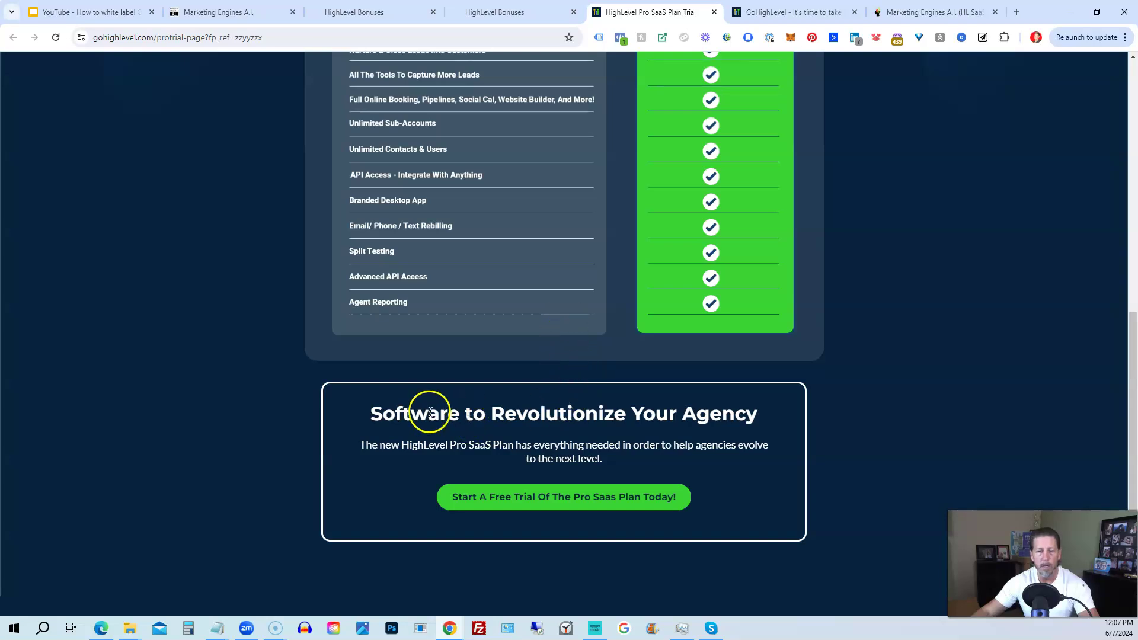
scroll(430, 413, up, 9)
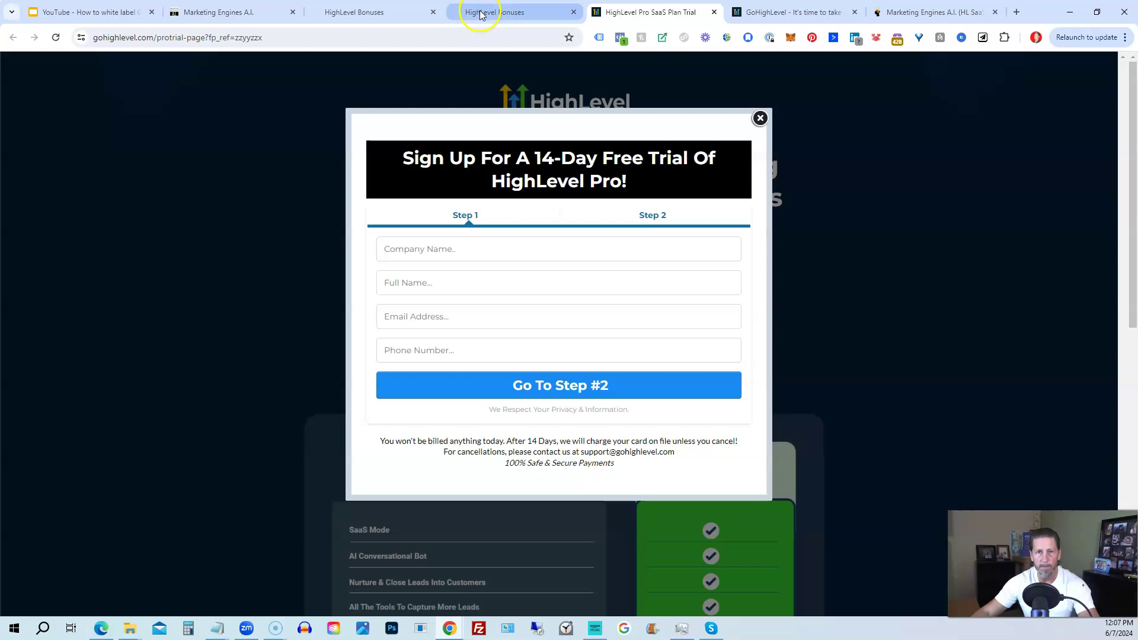
click(481, 13)
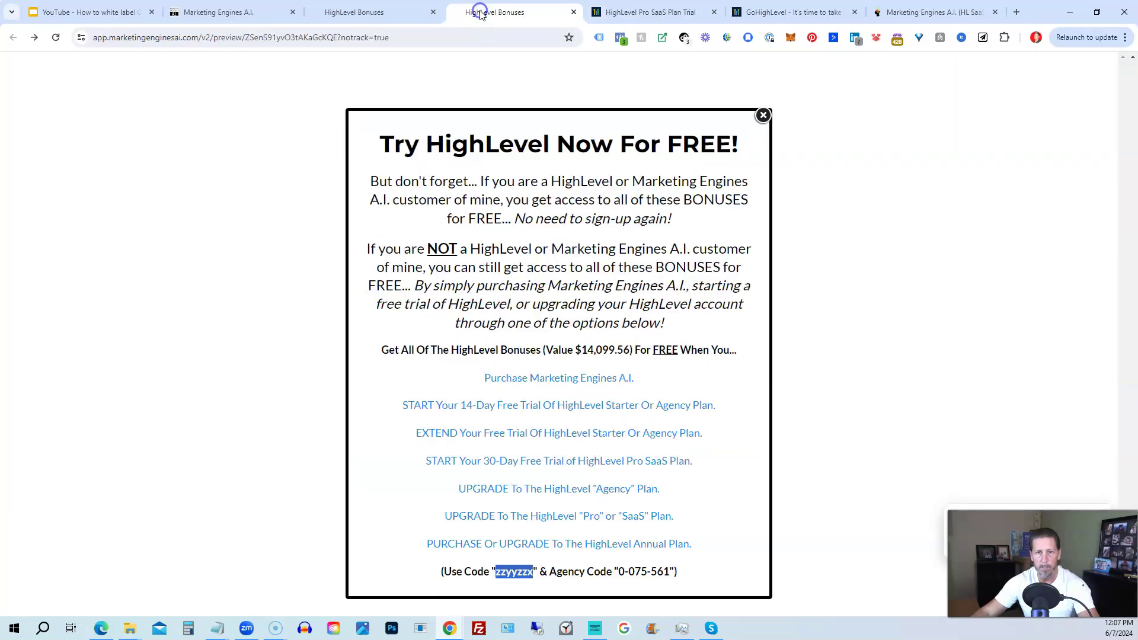